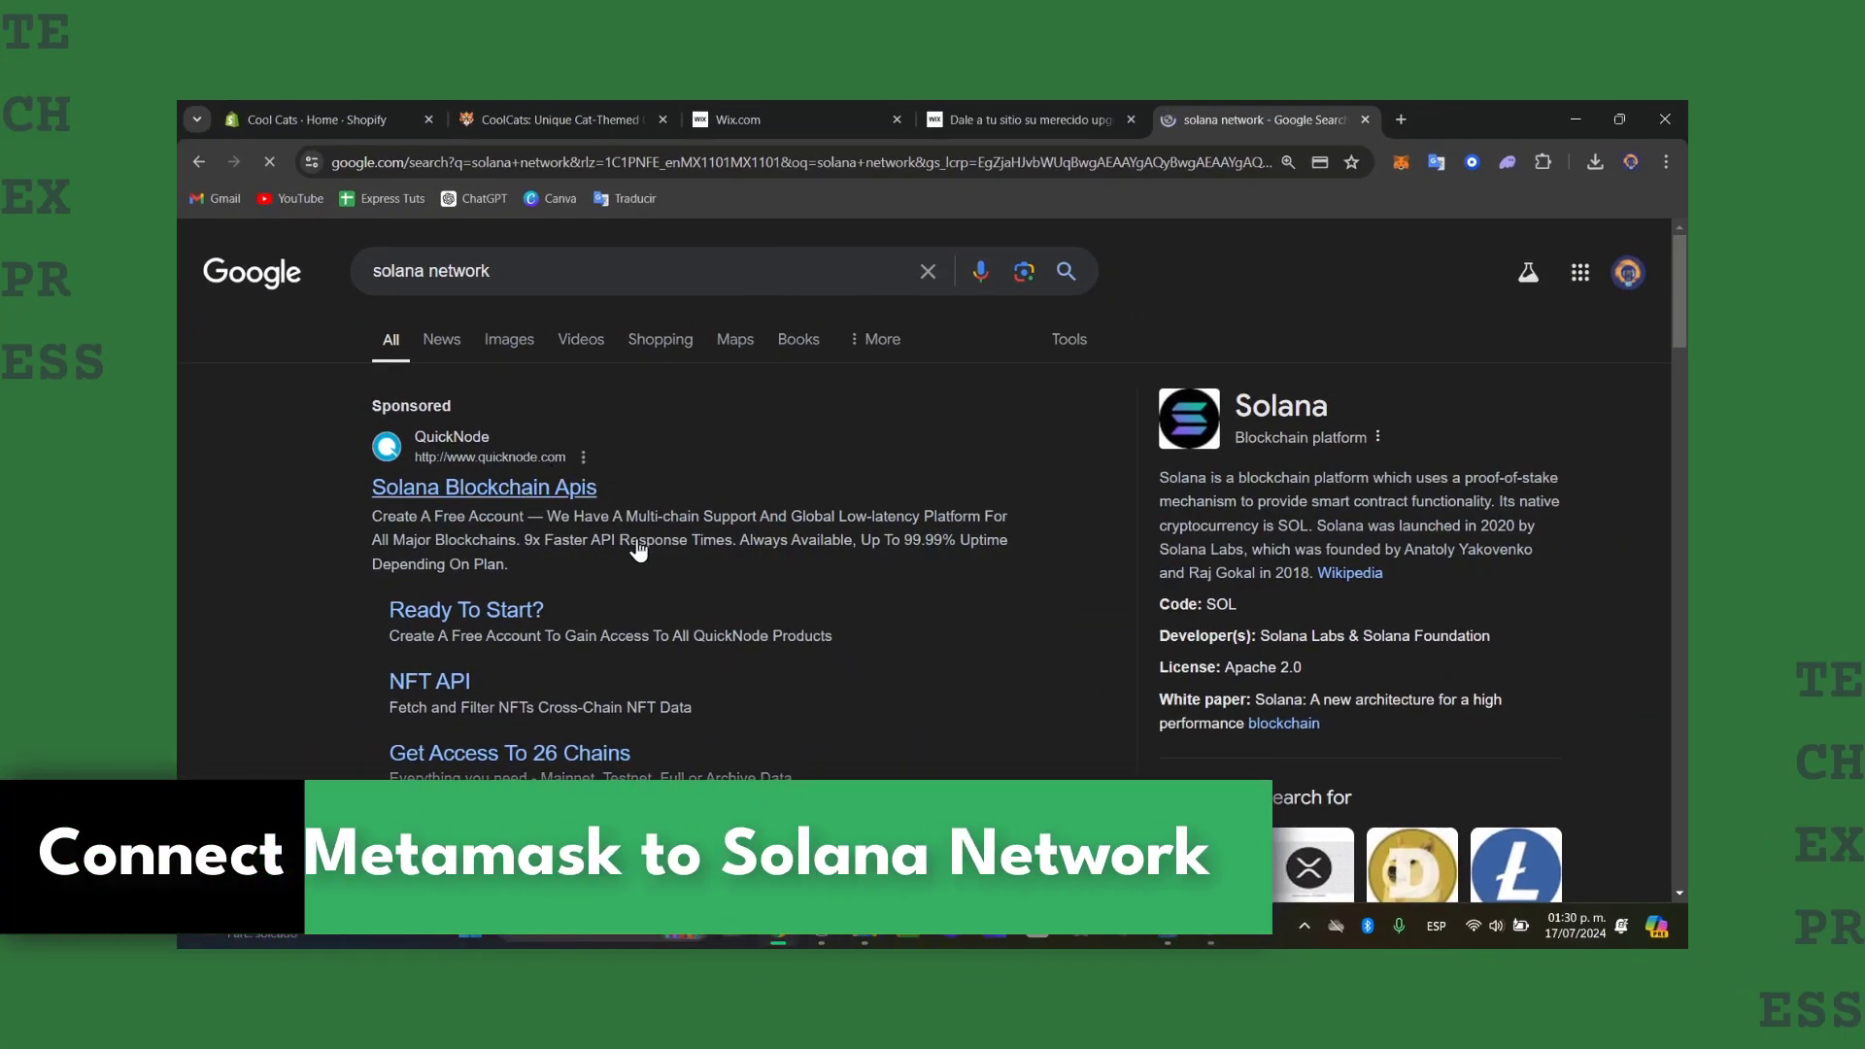
Unlock MetaMask with the wallet password so Account 1 shows its 0 ETH balance.
scroll(701, 594, down, 15)
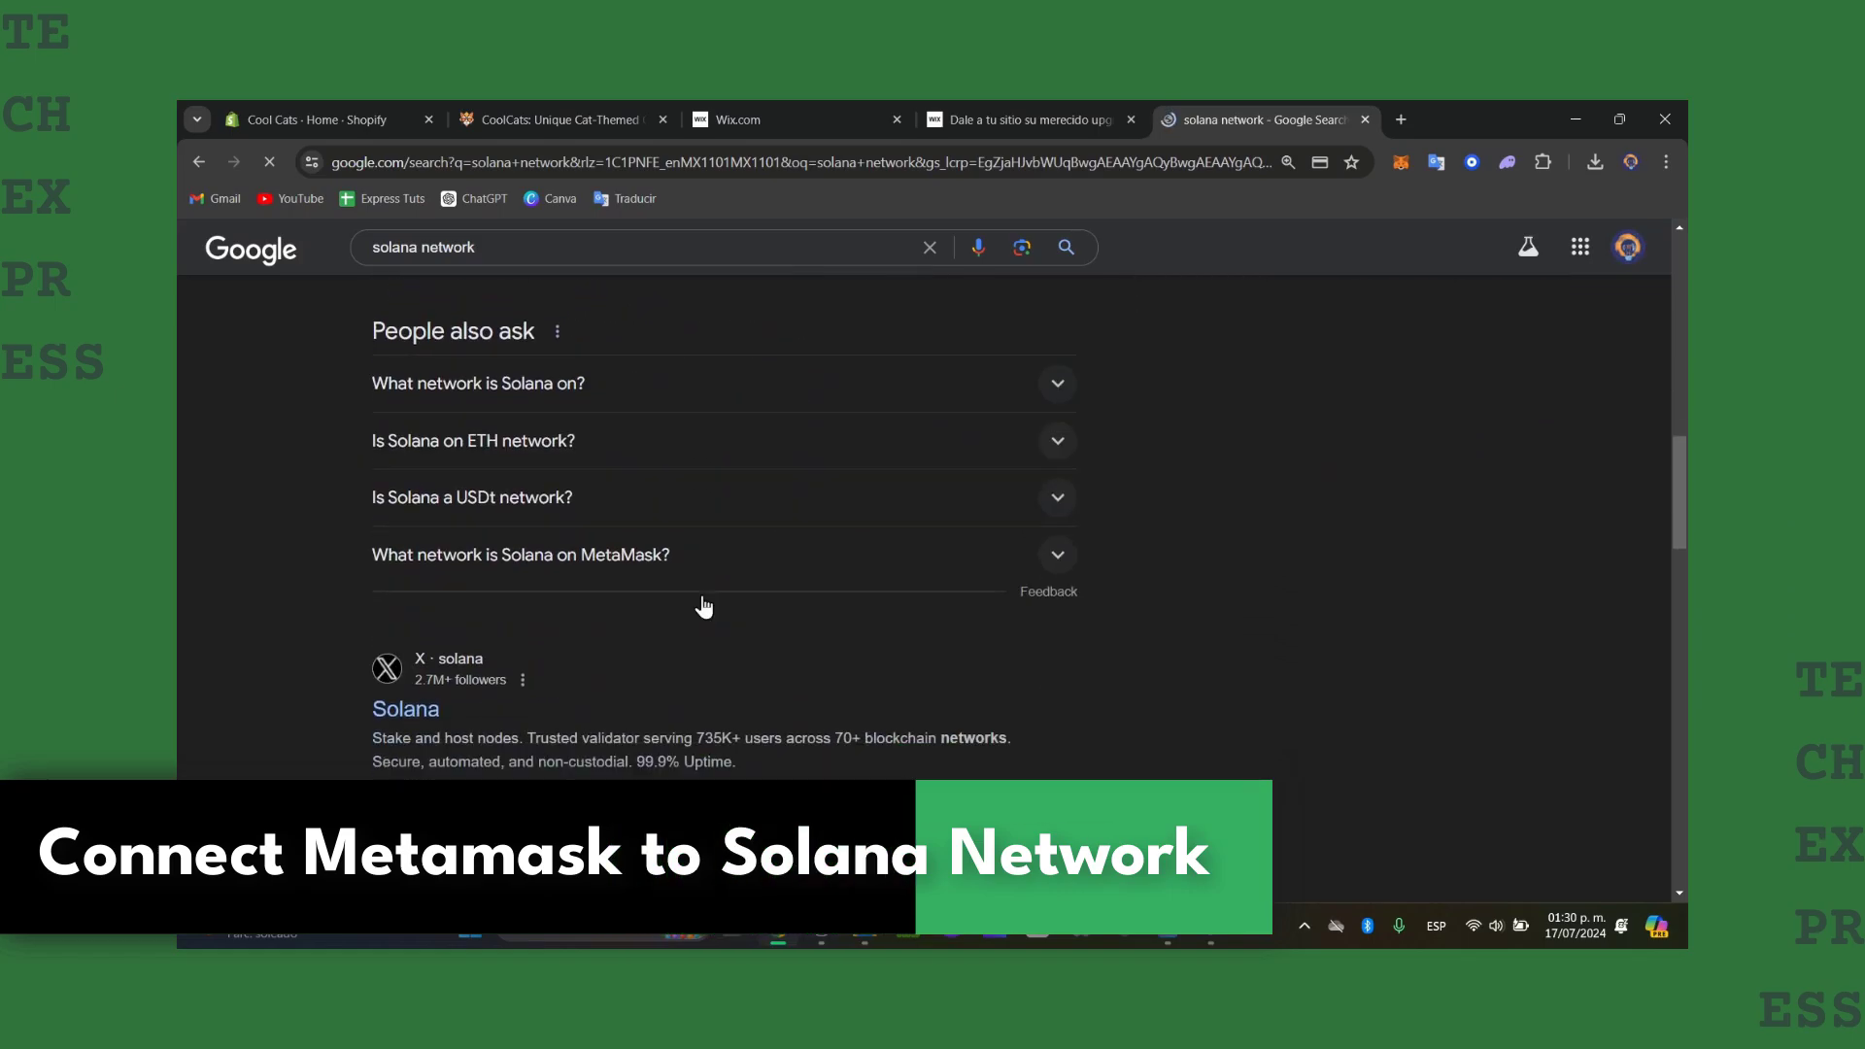
scroll(705, 607, down, 2)
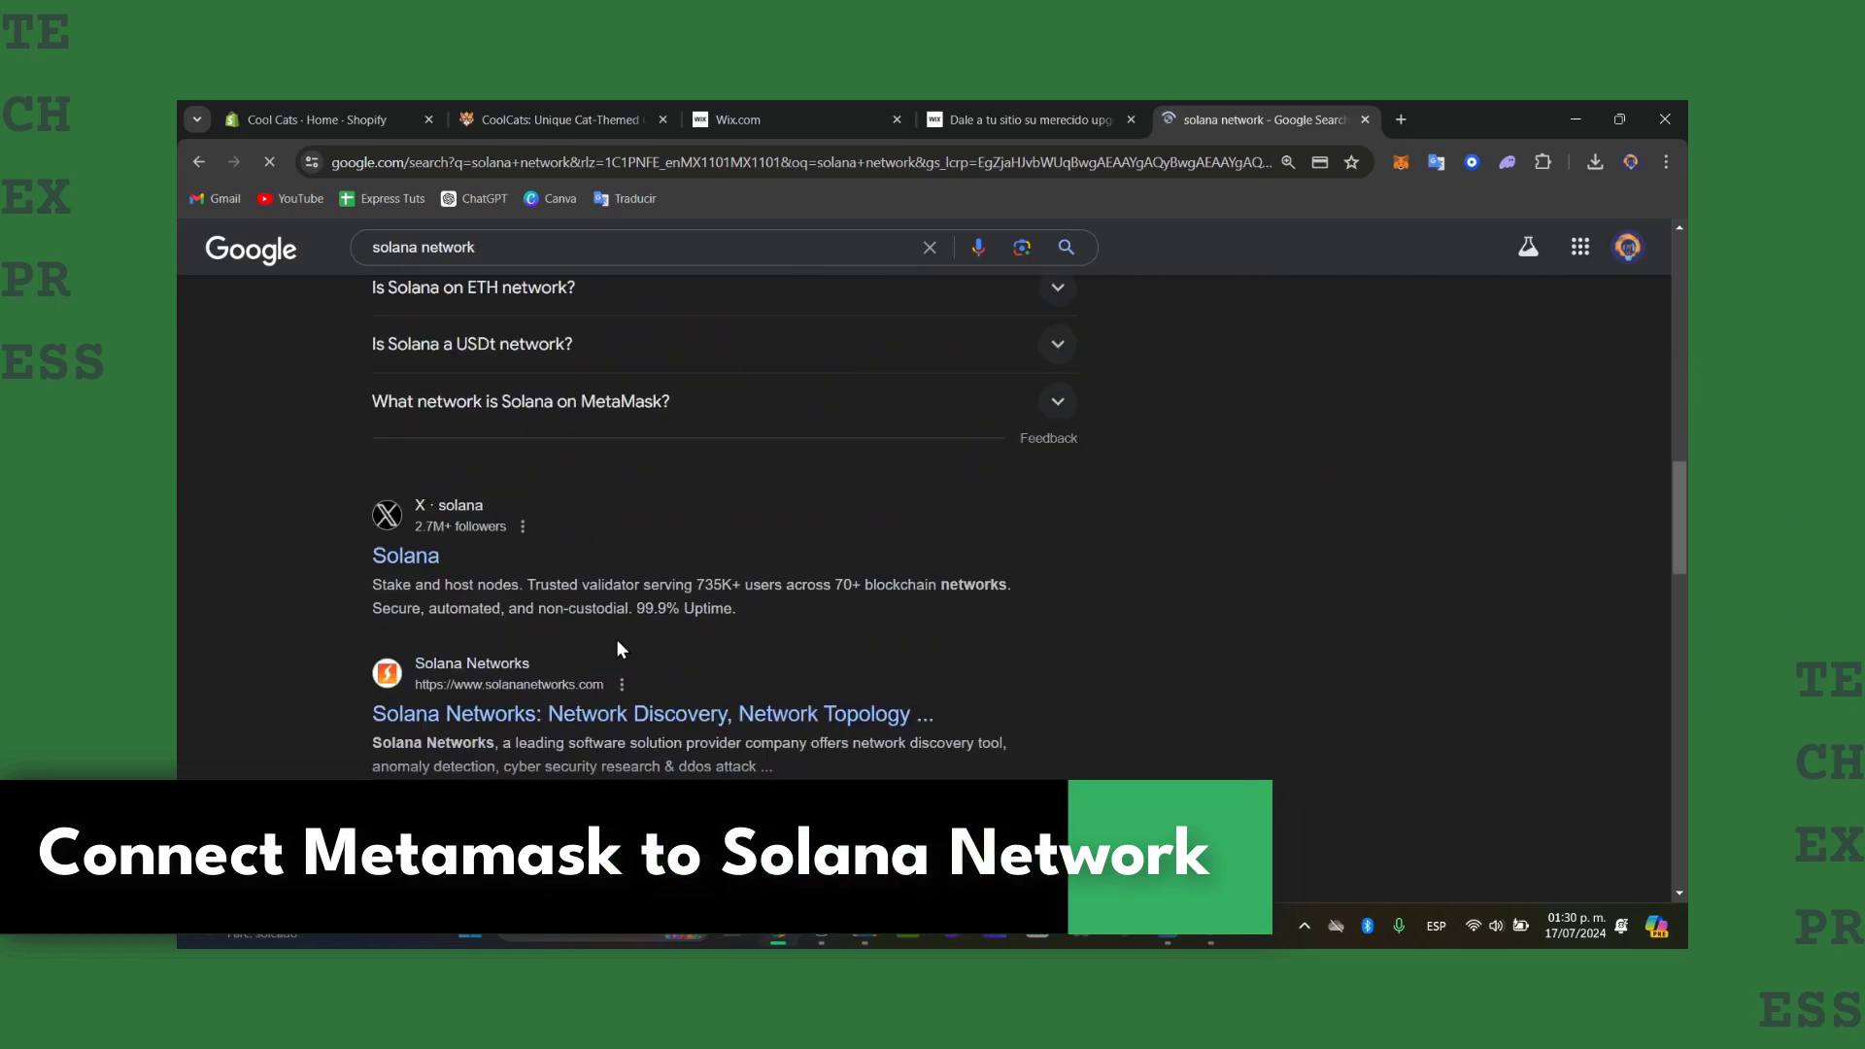
click(1402, 161)
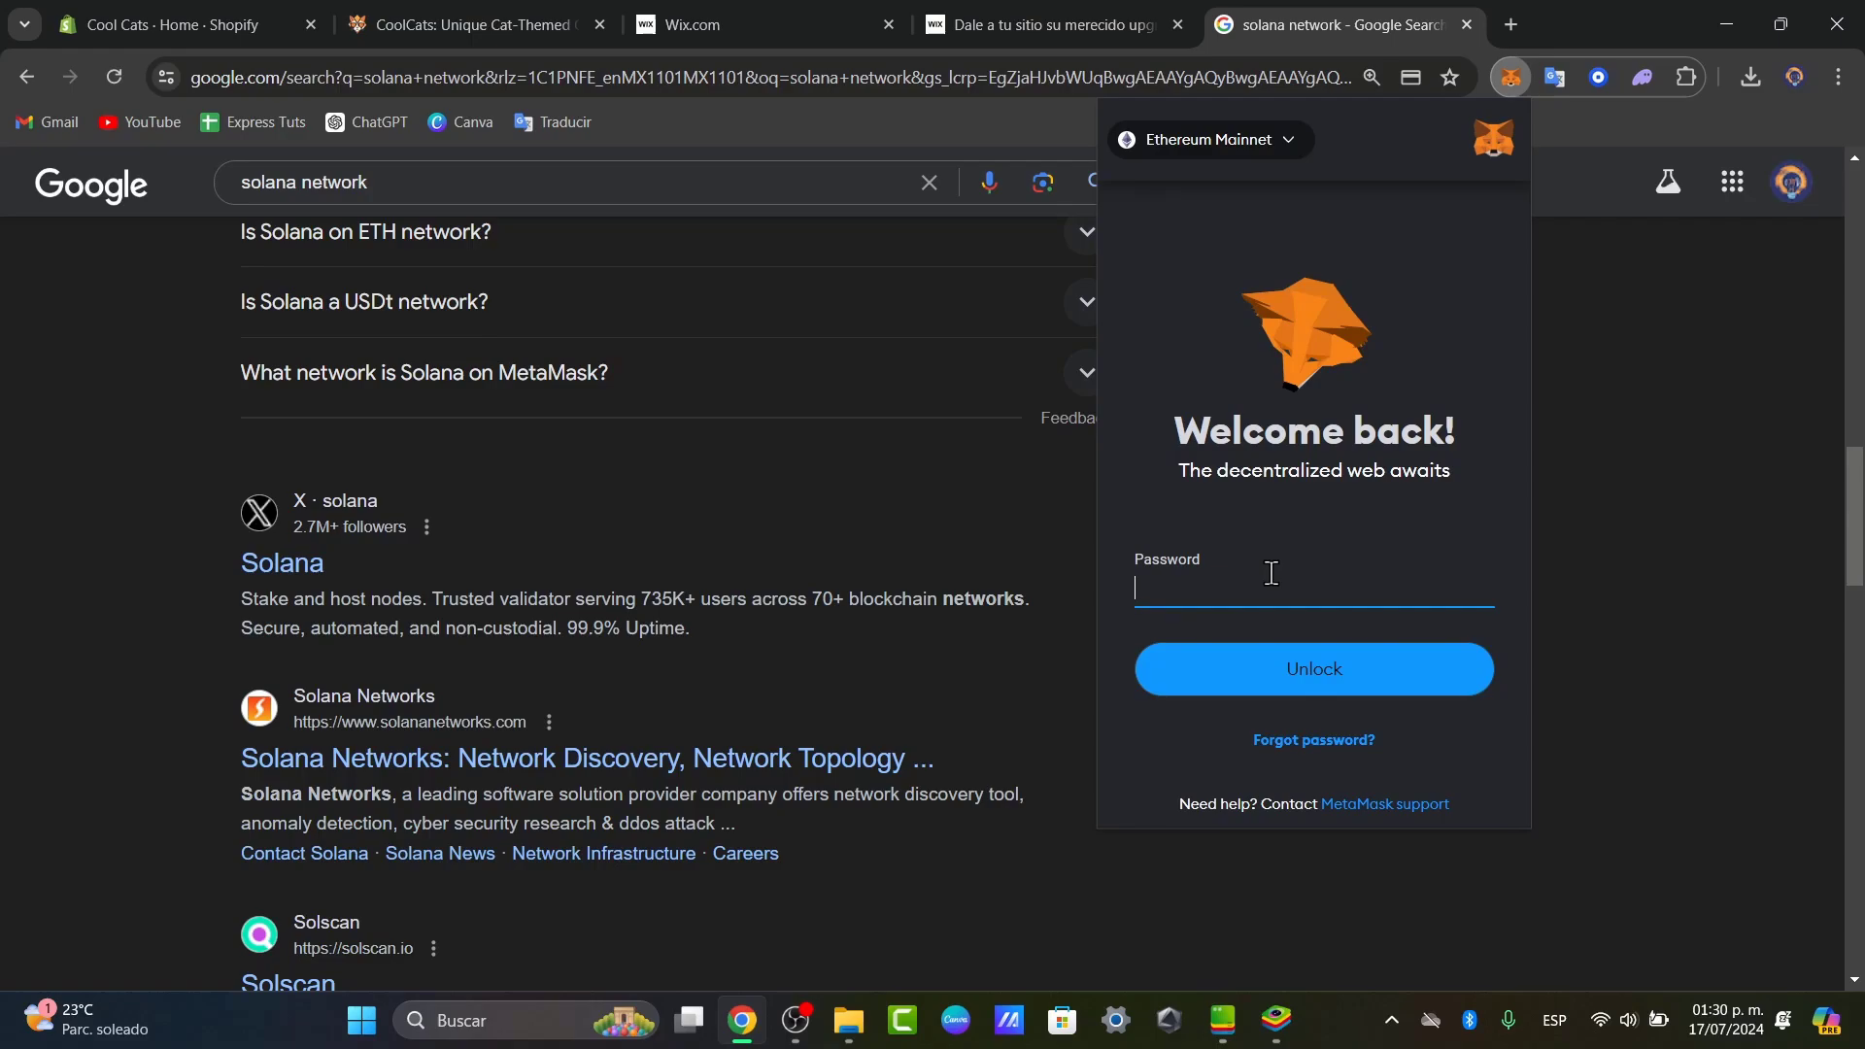
text(•••••••)
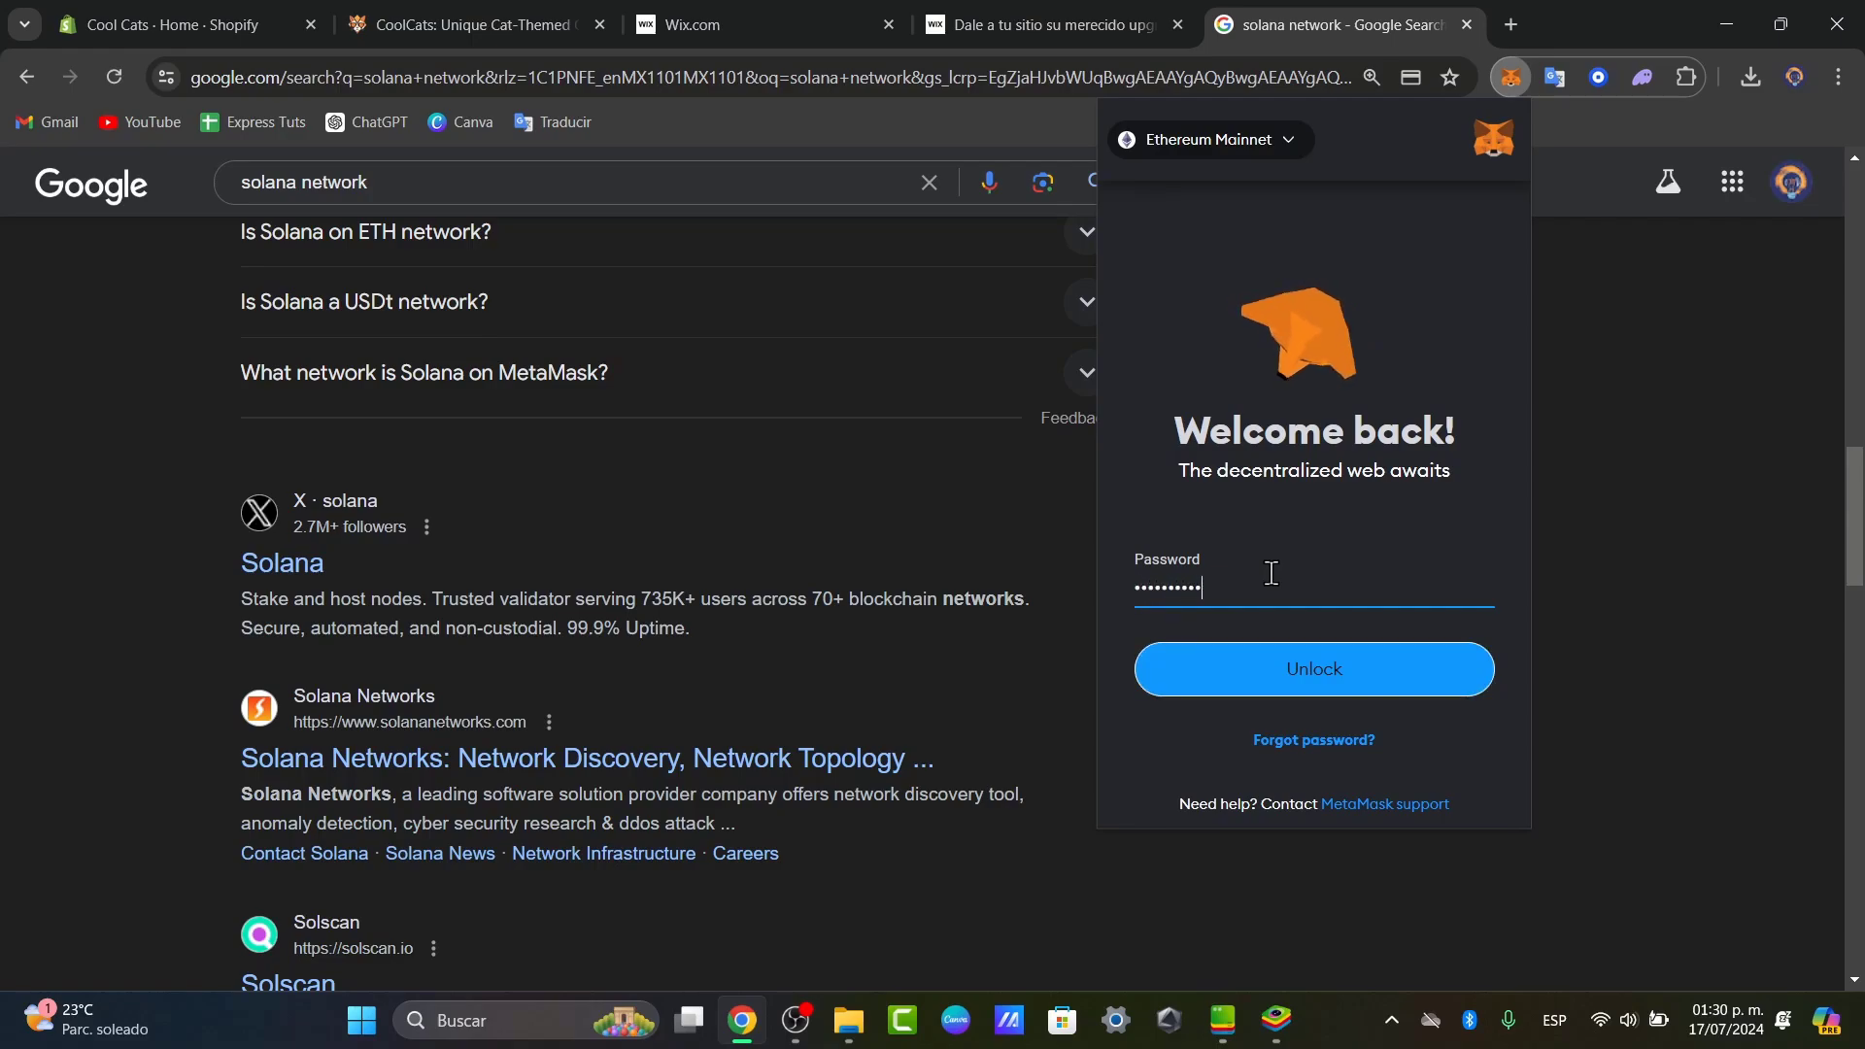
key(Return)
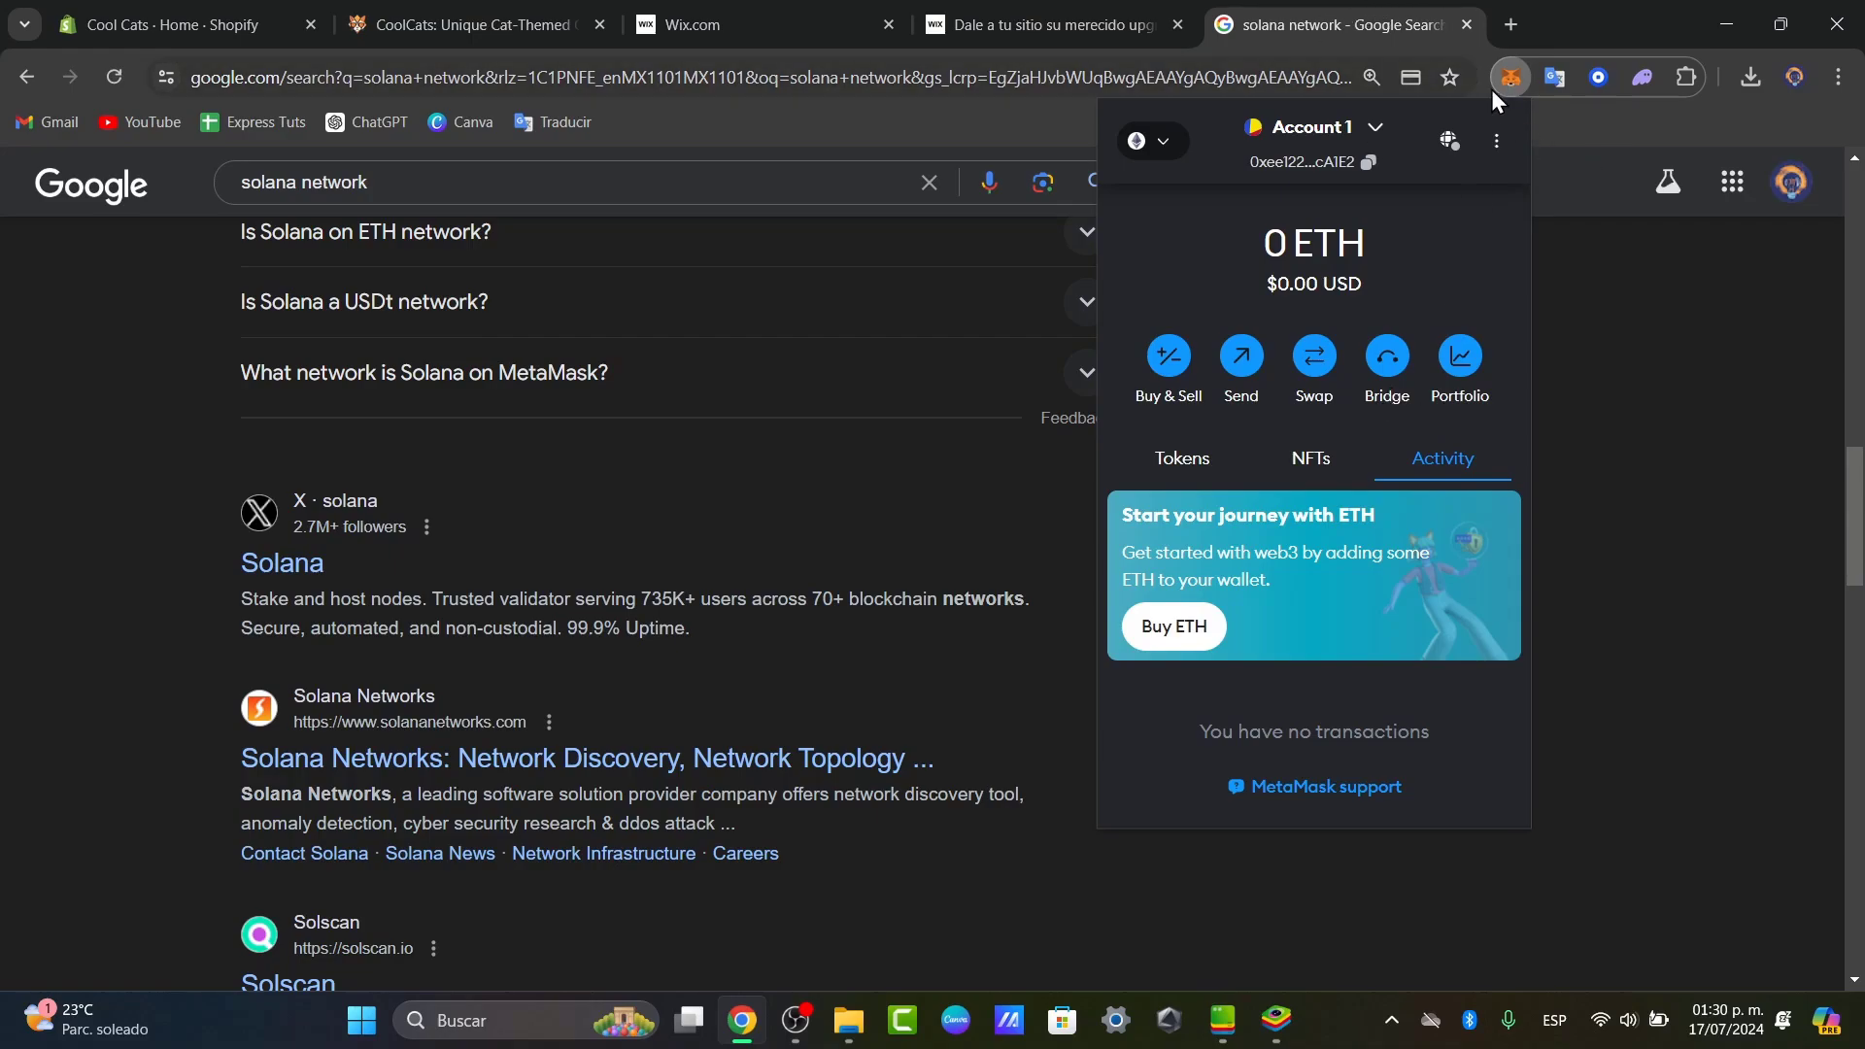
Review MetaMask's account list to confirm Account 1 is the only account.
click(1359, 131)
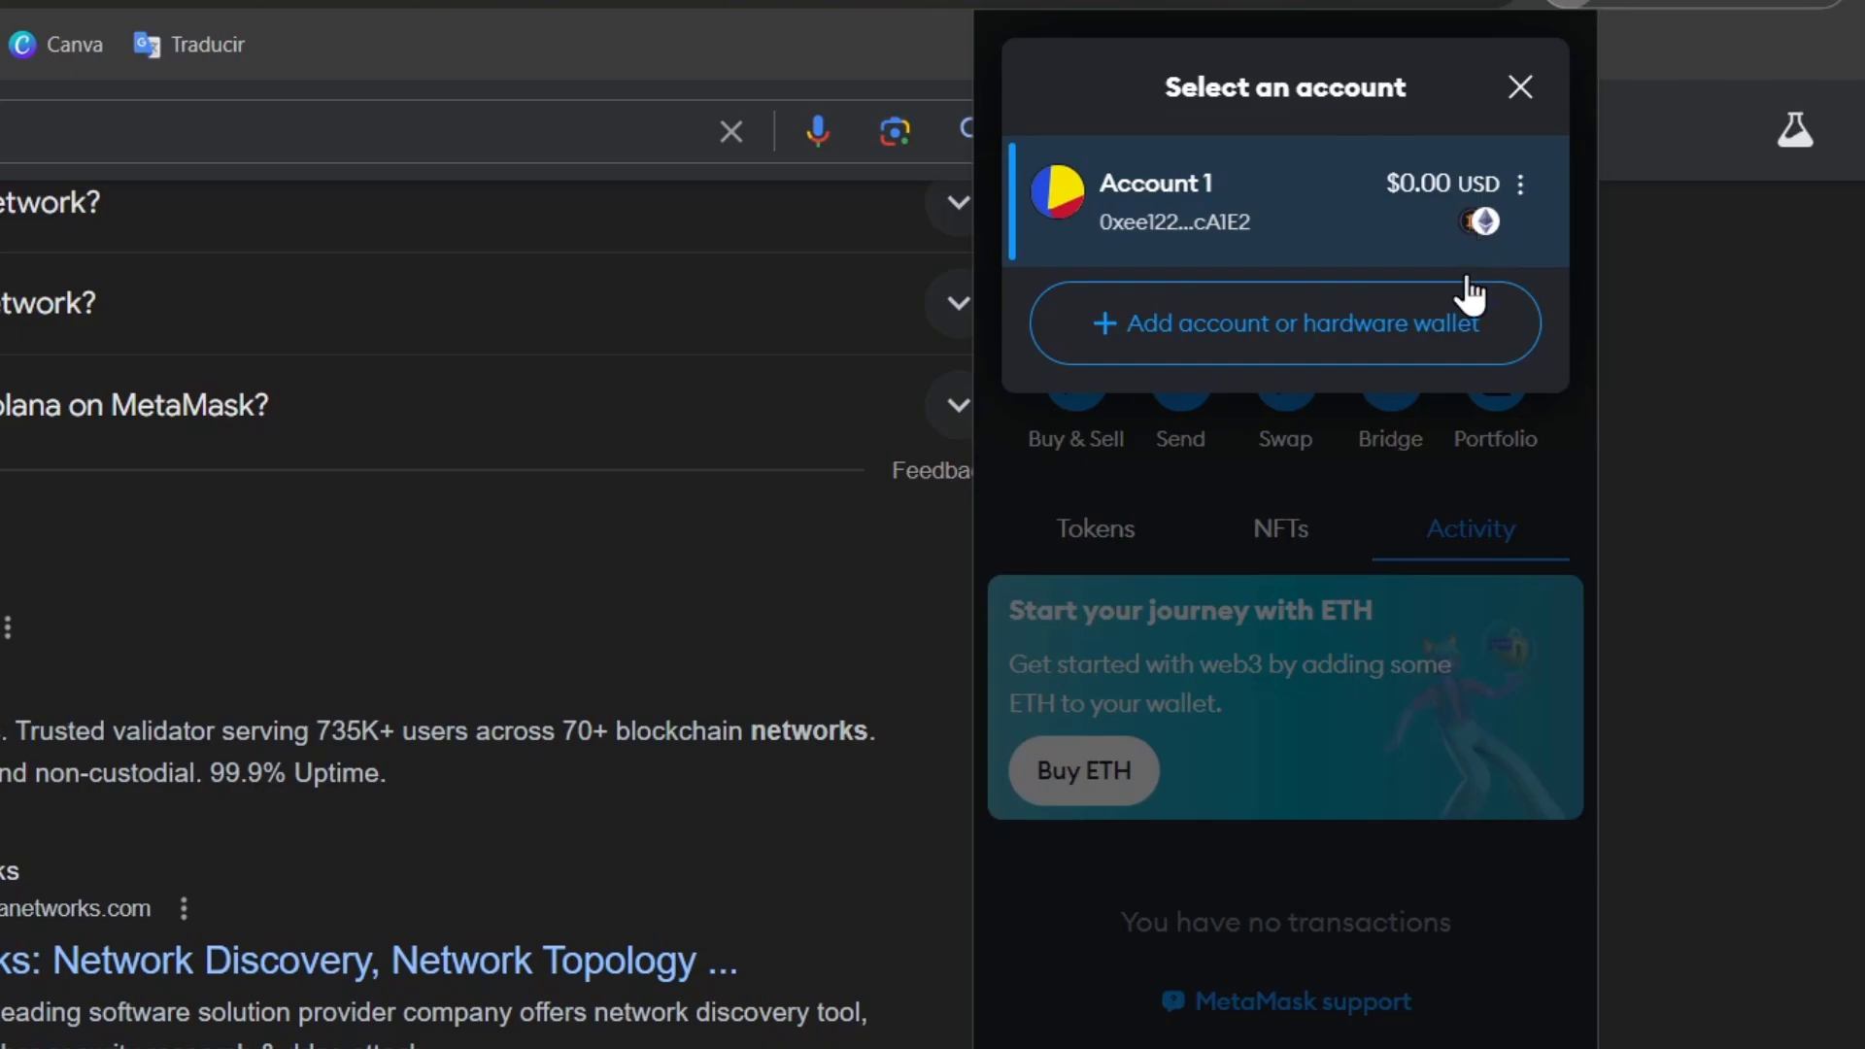
click(1520, 86)
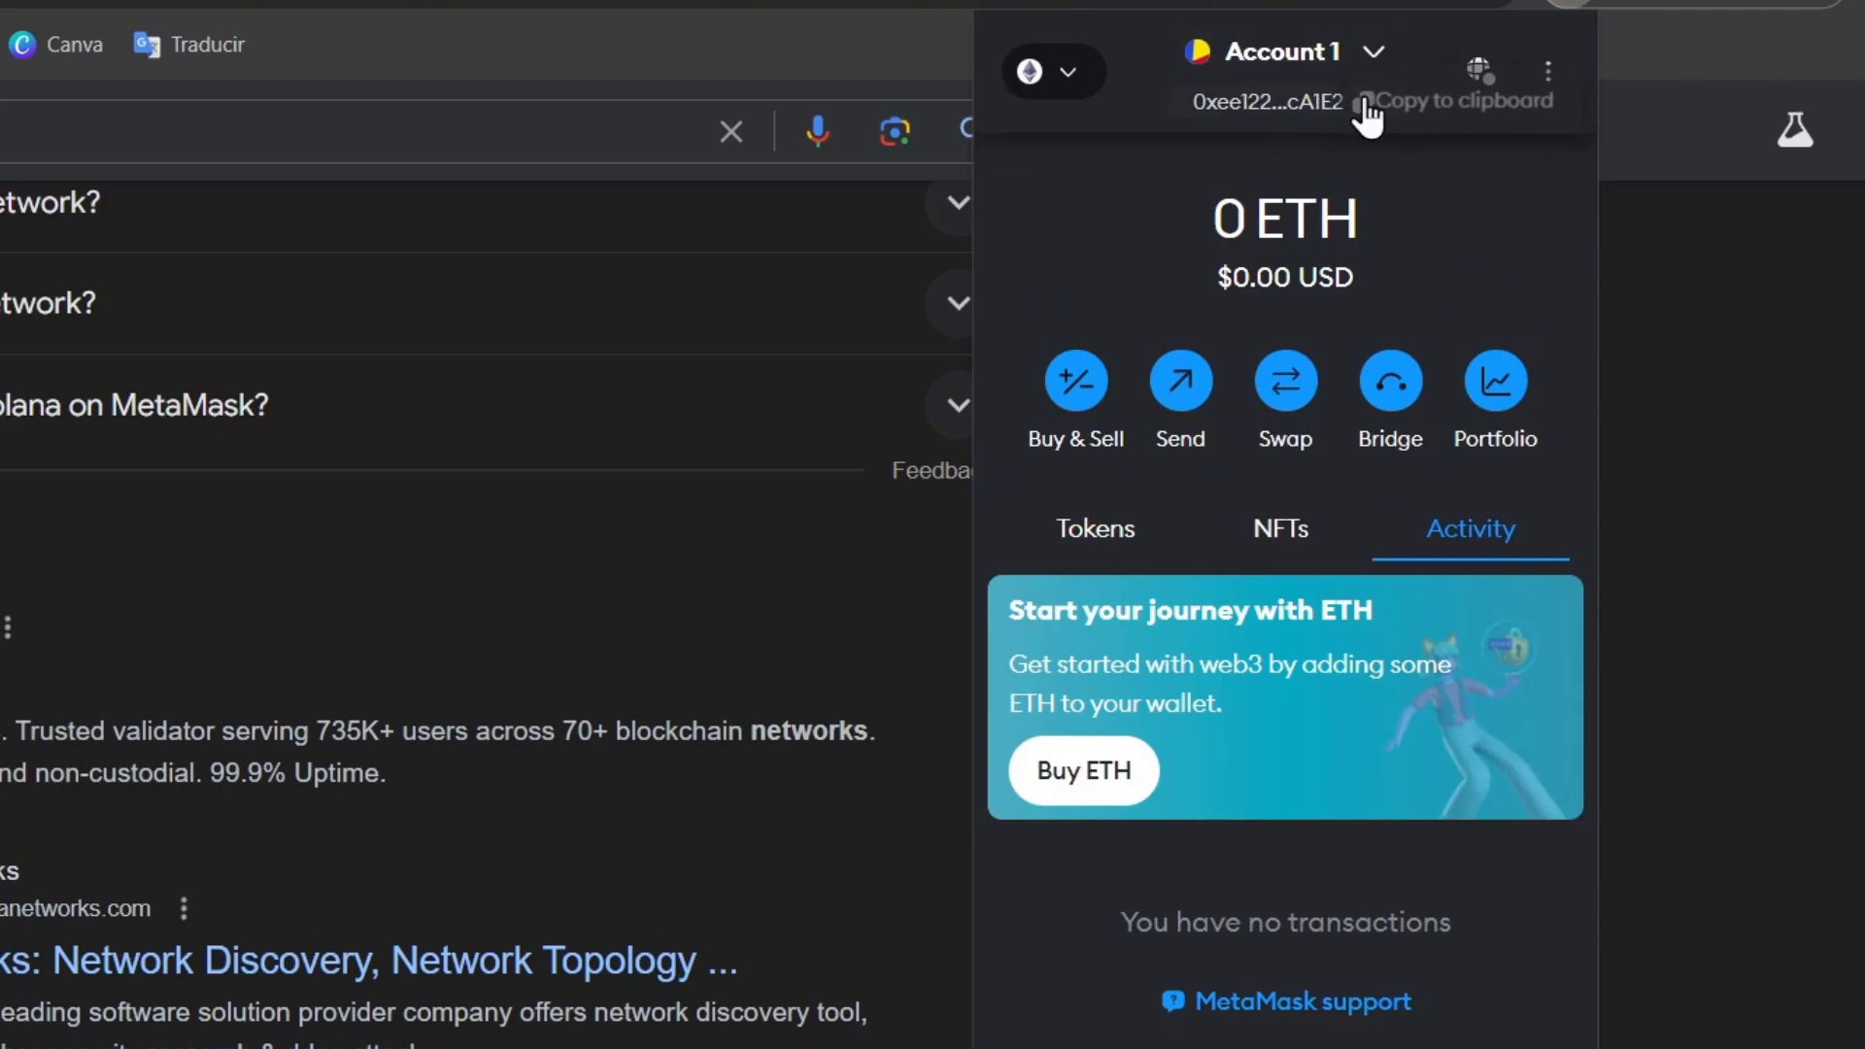
click(1371, 54)
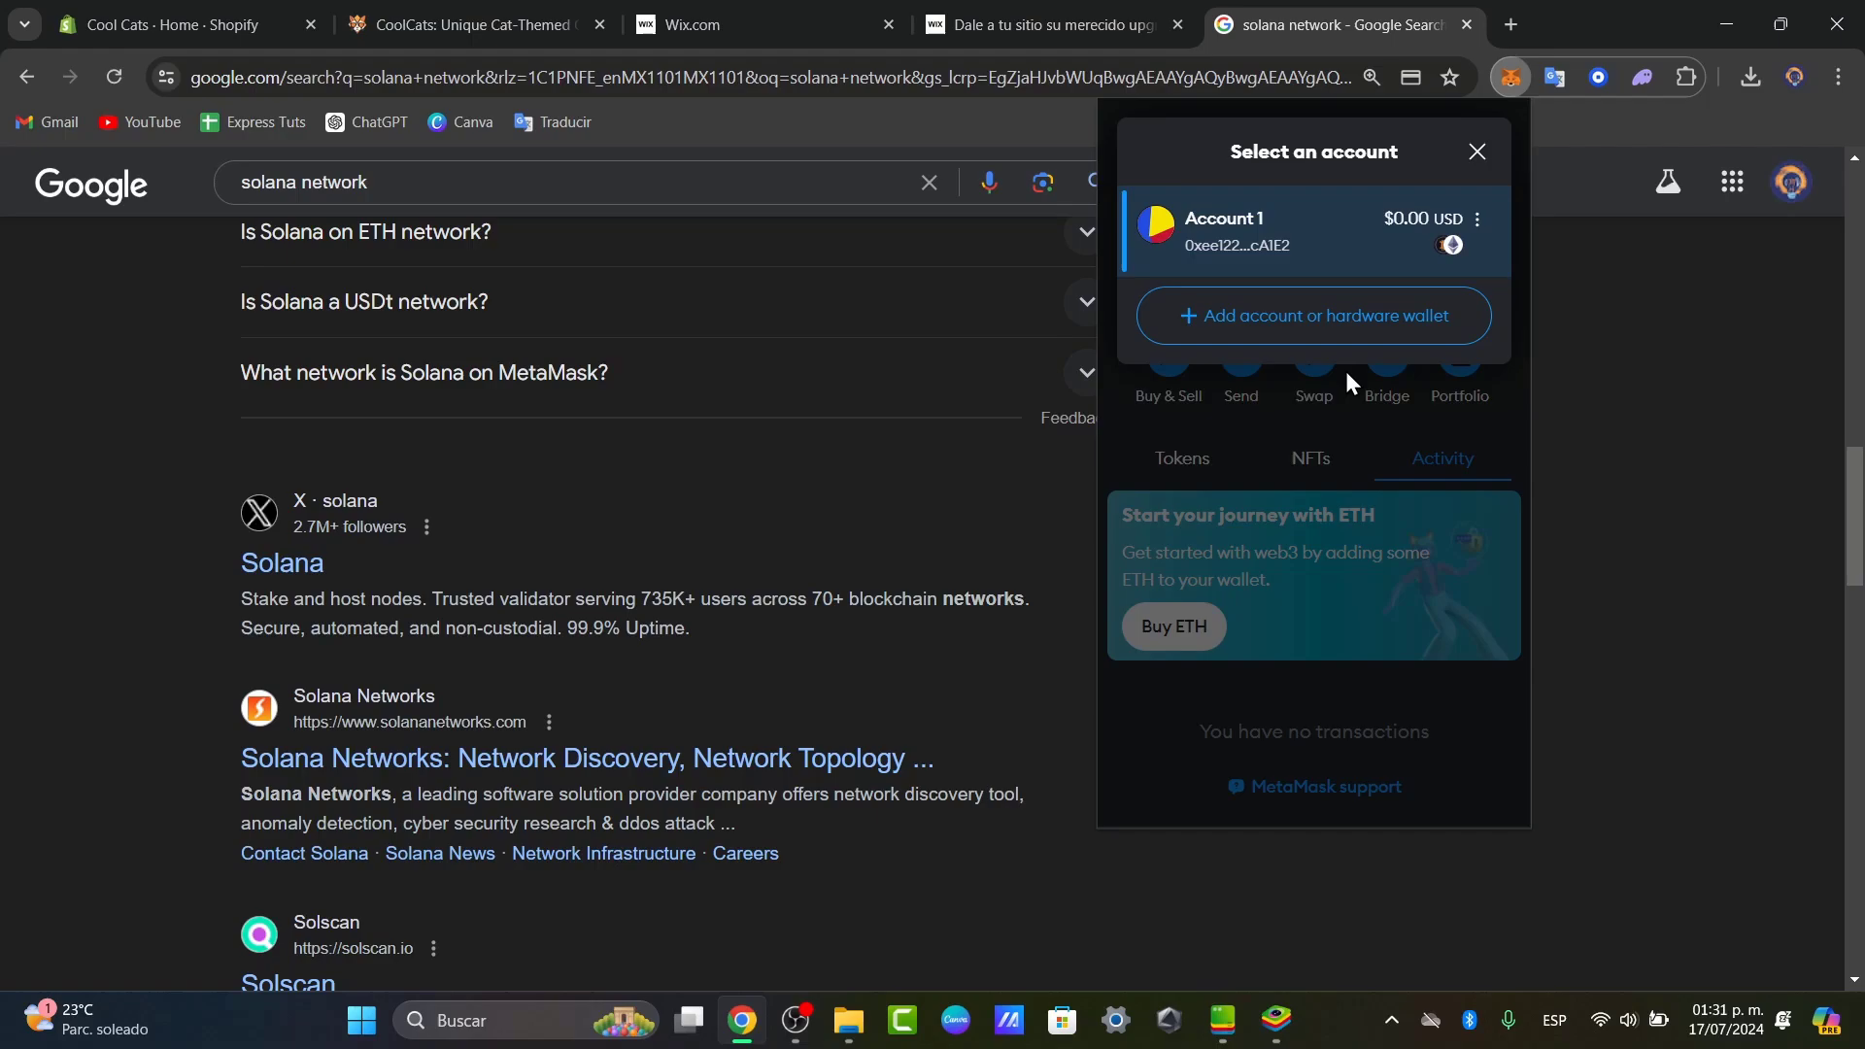
In a new browser tab, go to sollet.io.
click(1510, 24)
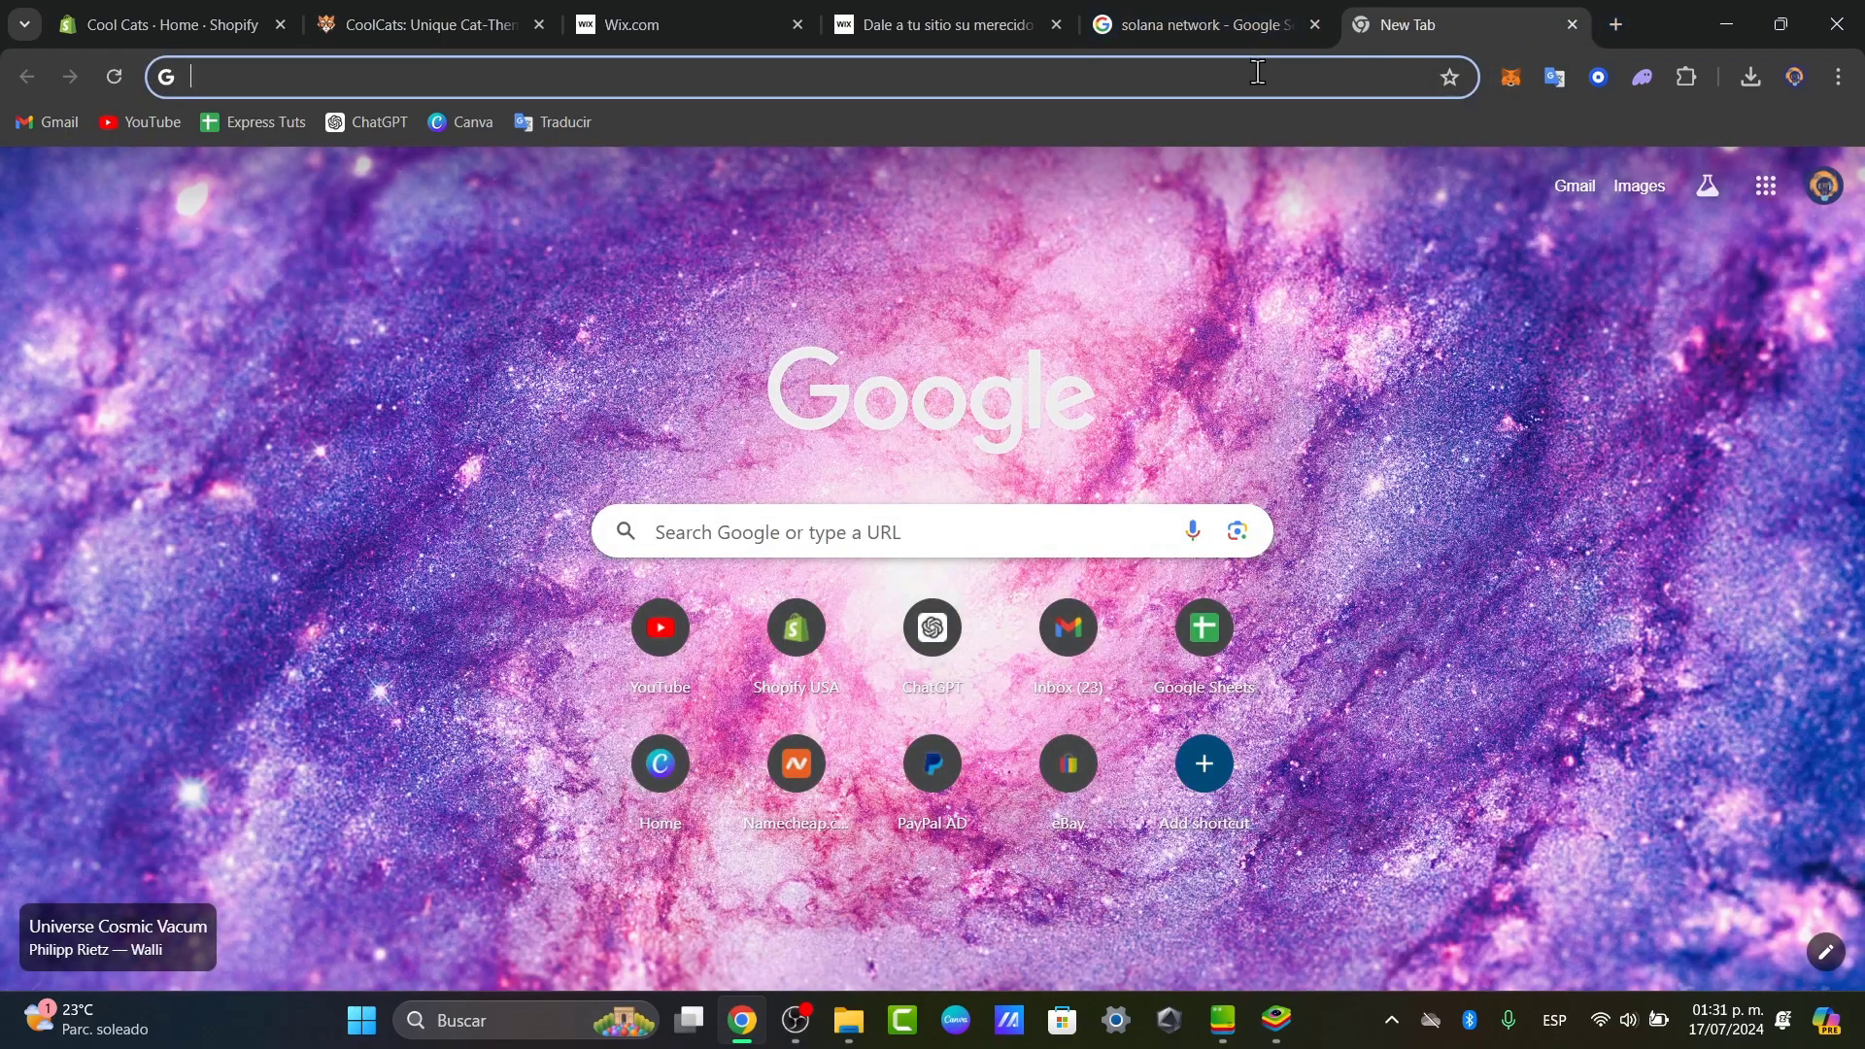
click(1252, 78)
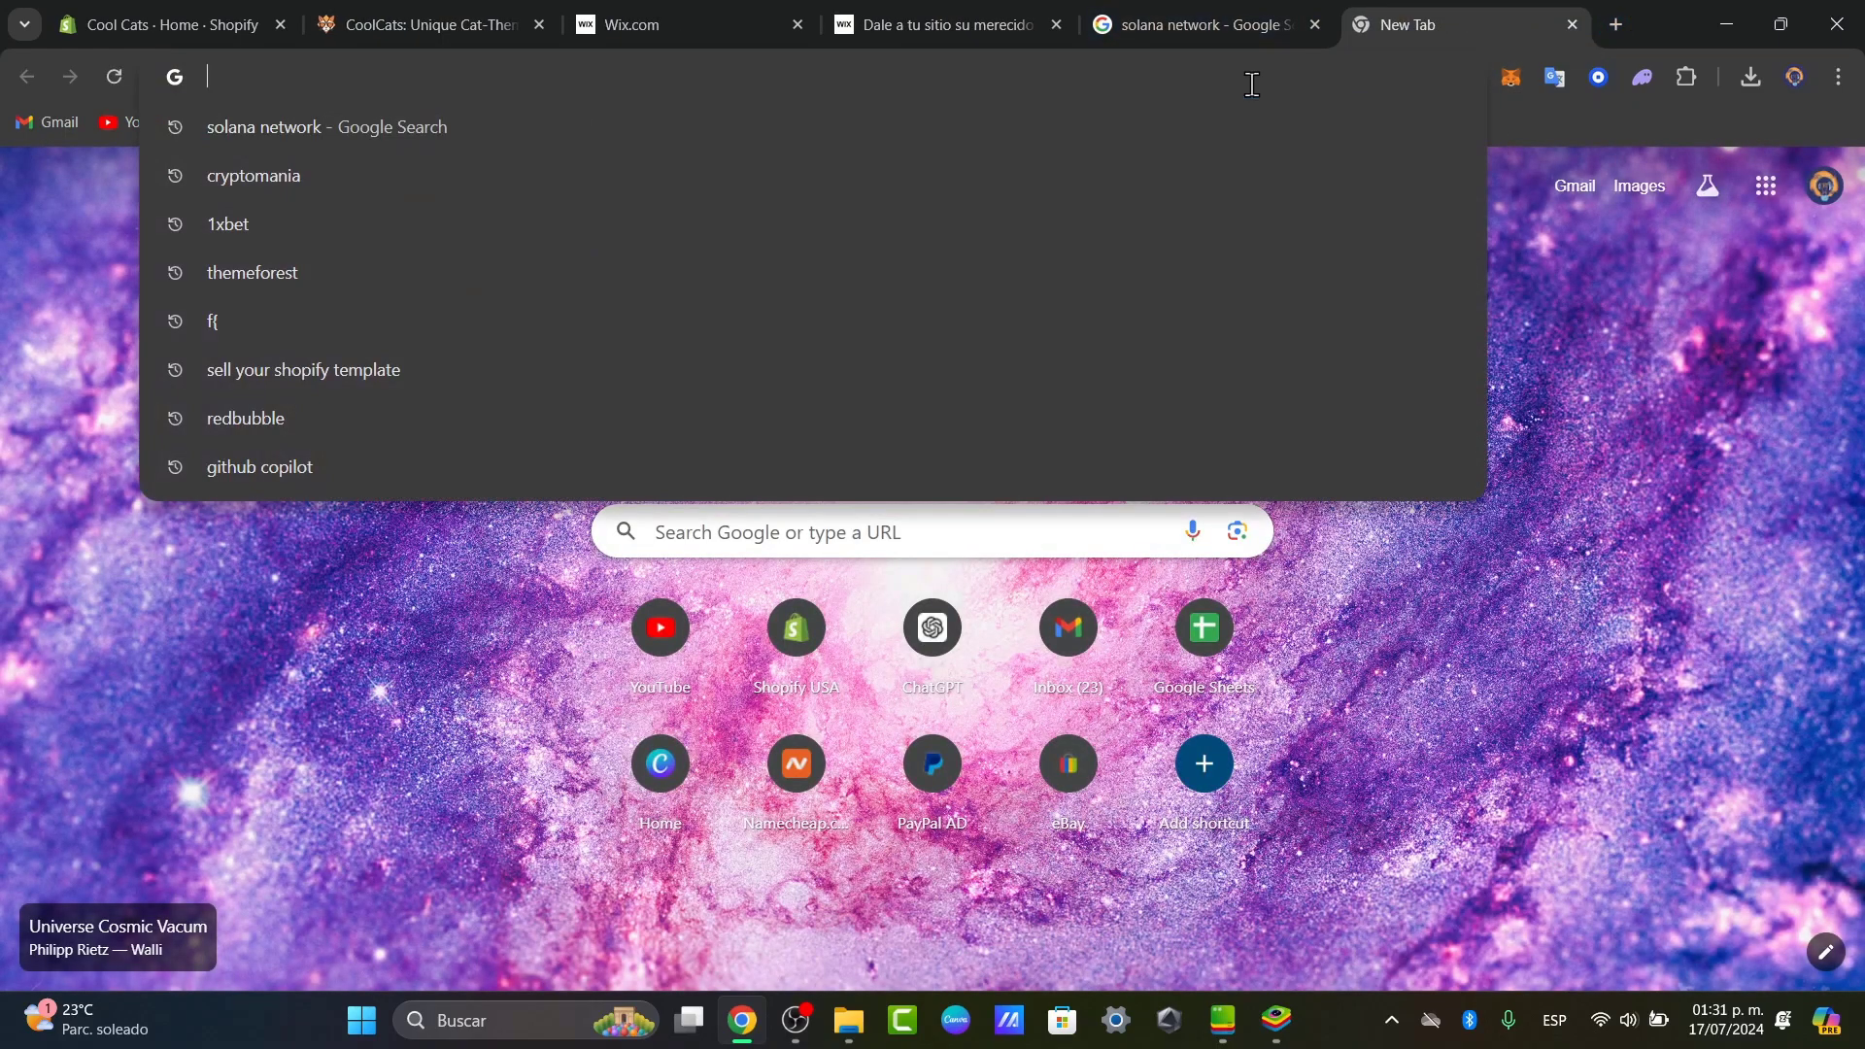
text(sollet)
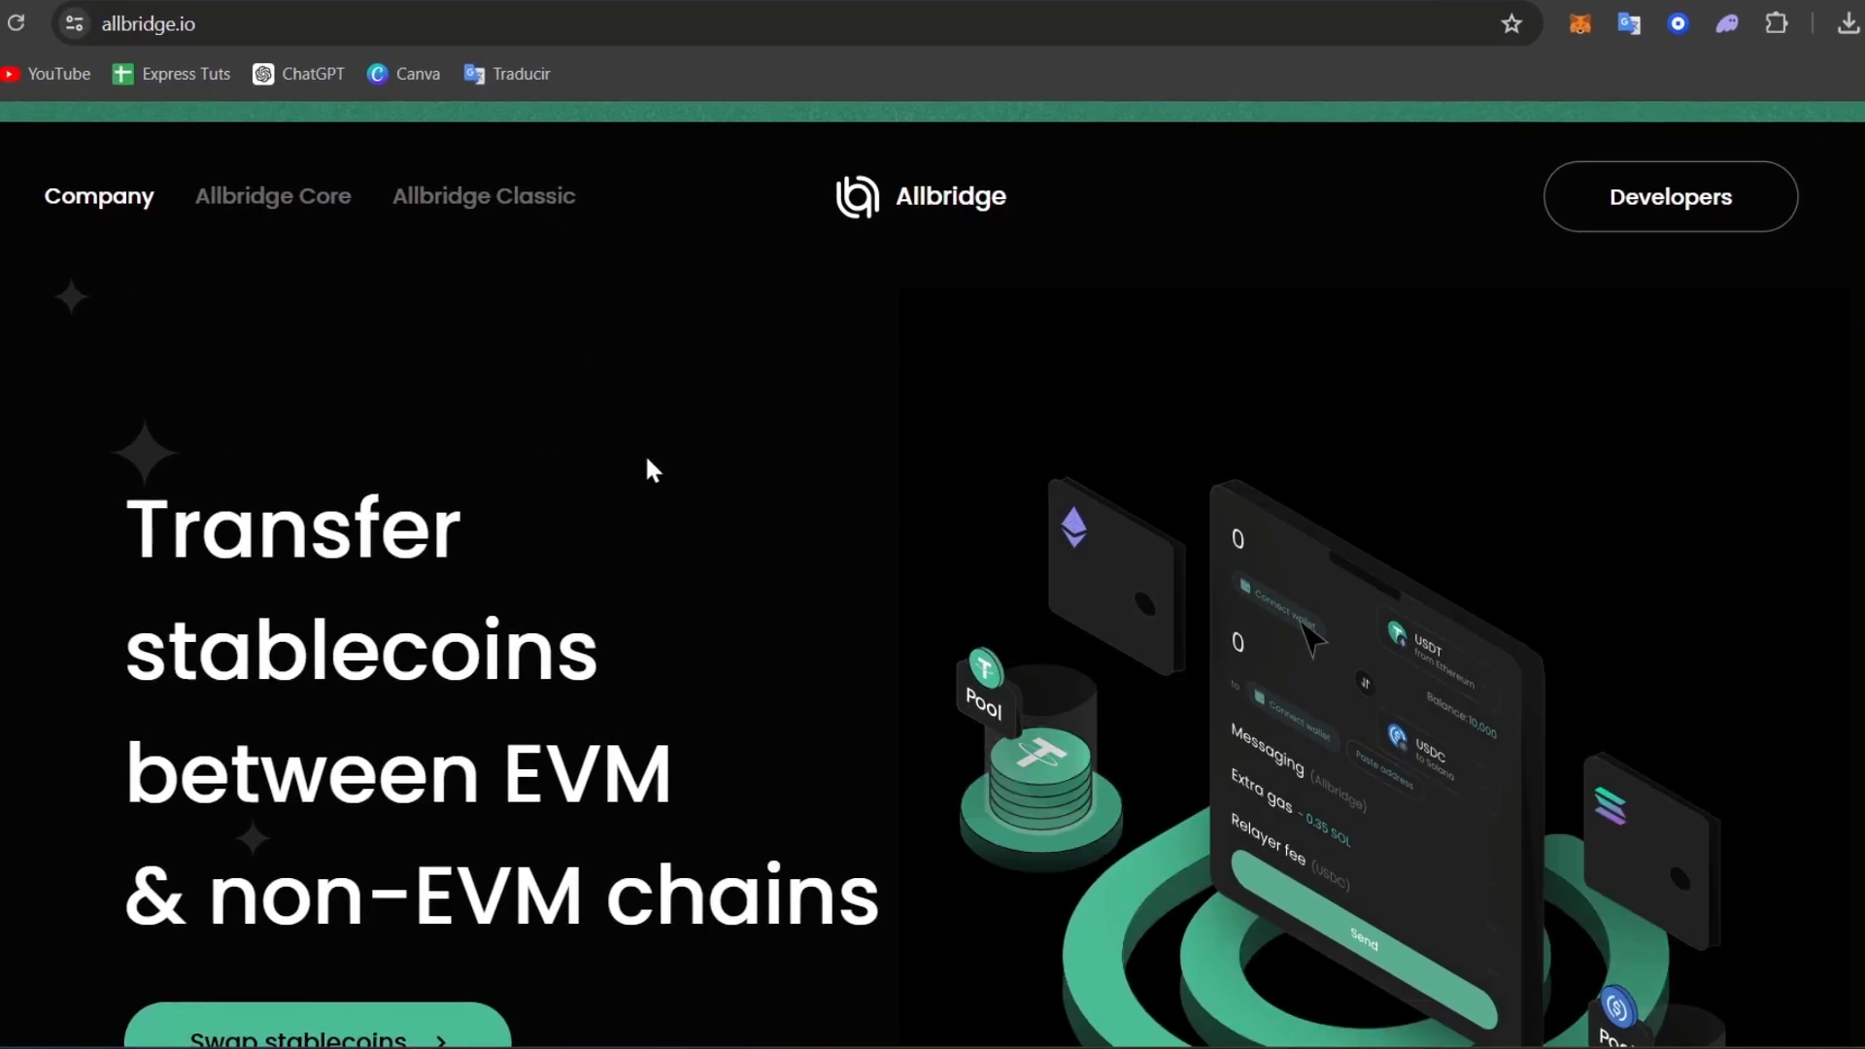
scroll(645, 461, down, 3)
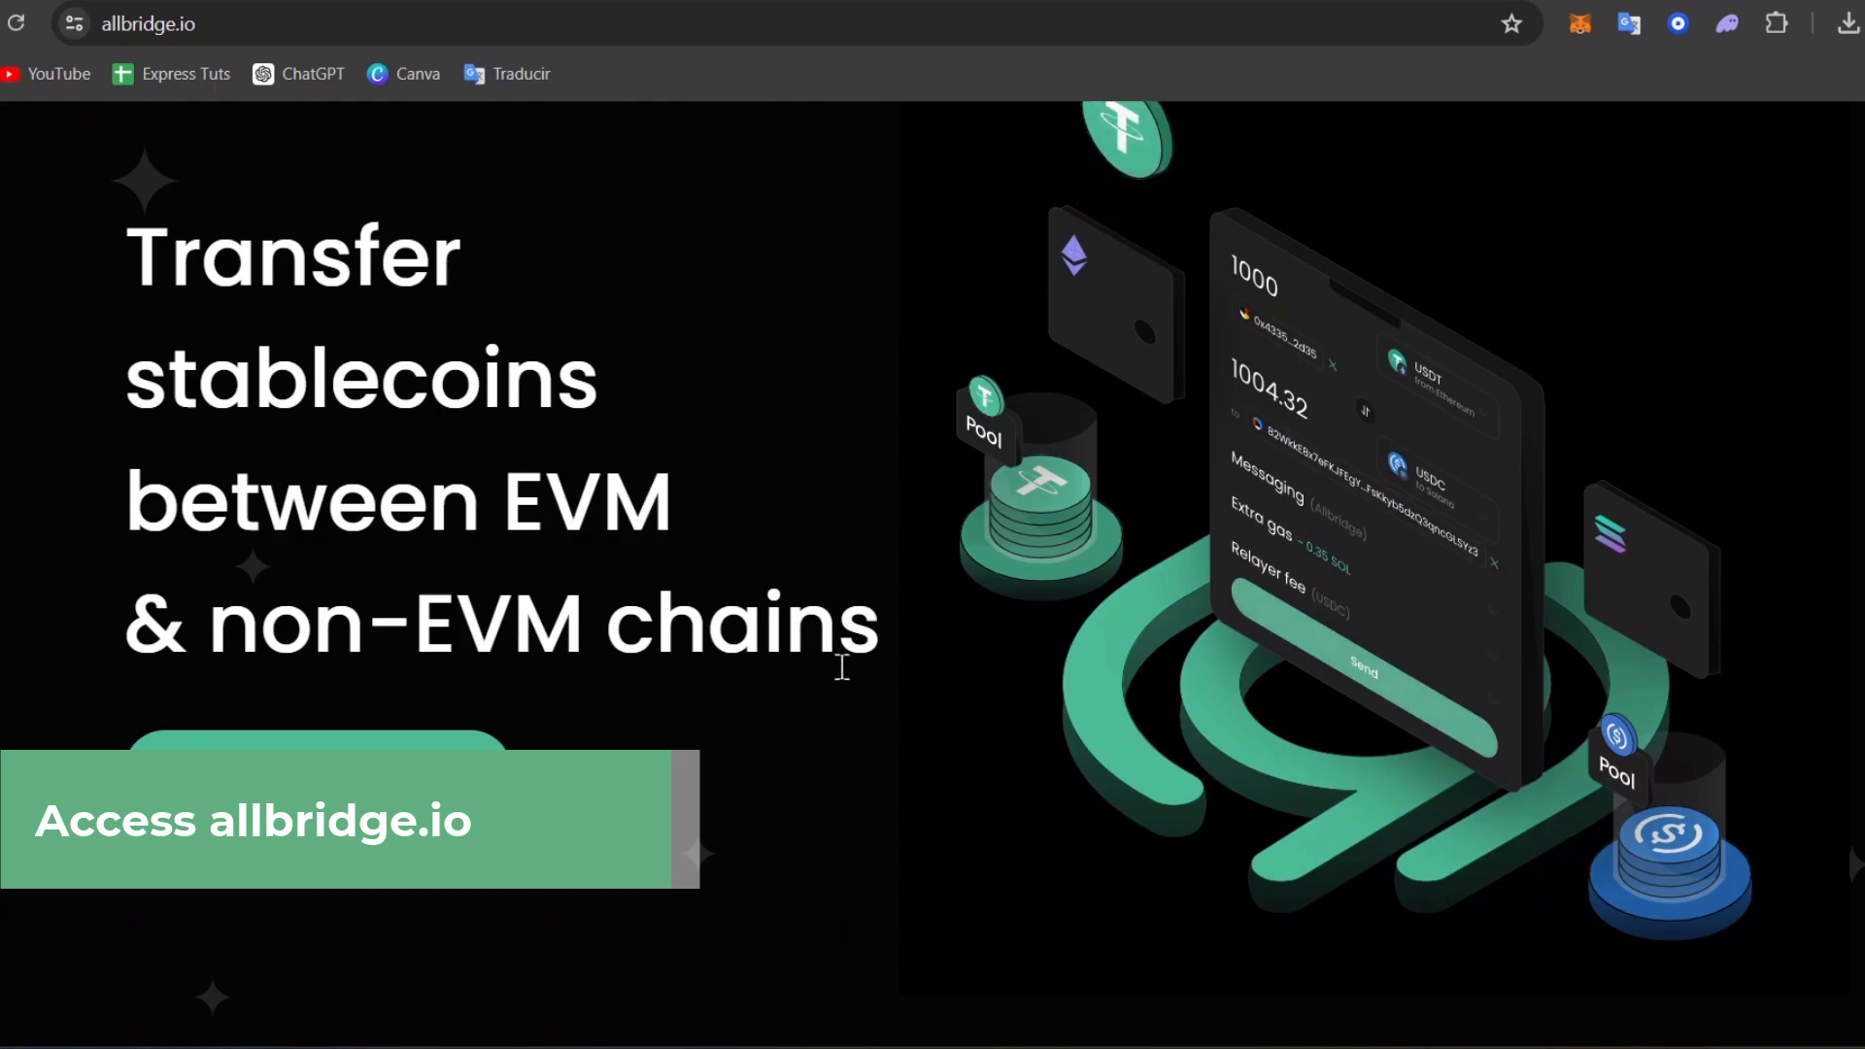
Launch the Allbridge stablecoin swap app and accept all cookies.
click(321, 740)
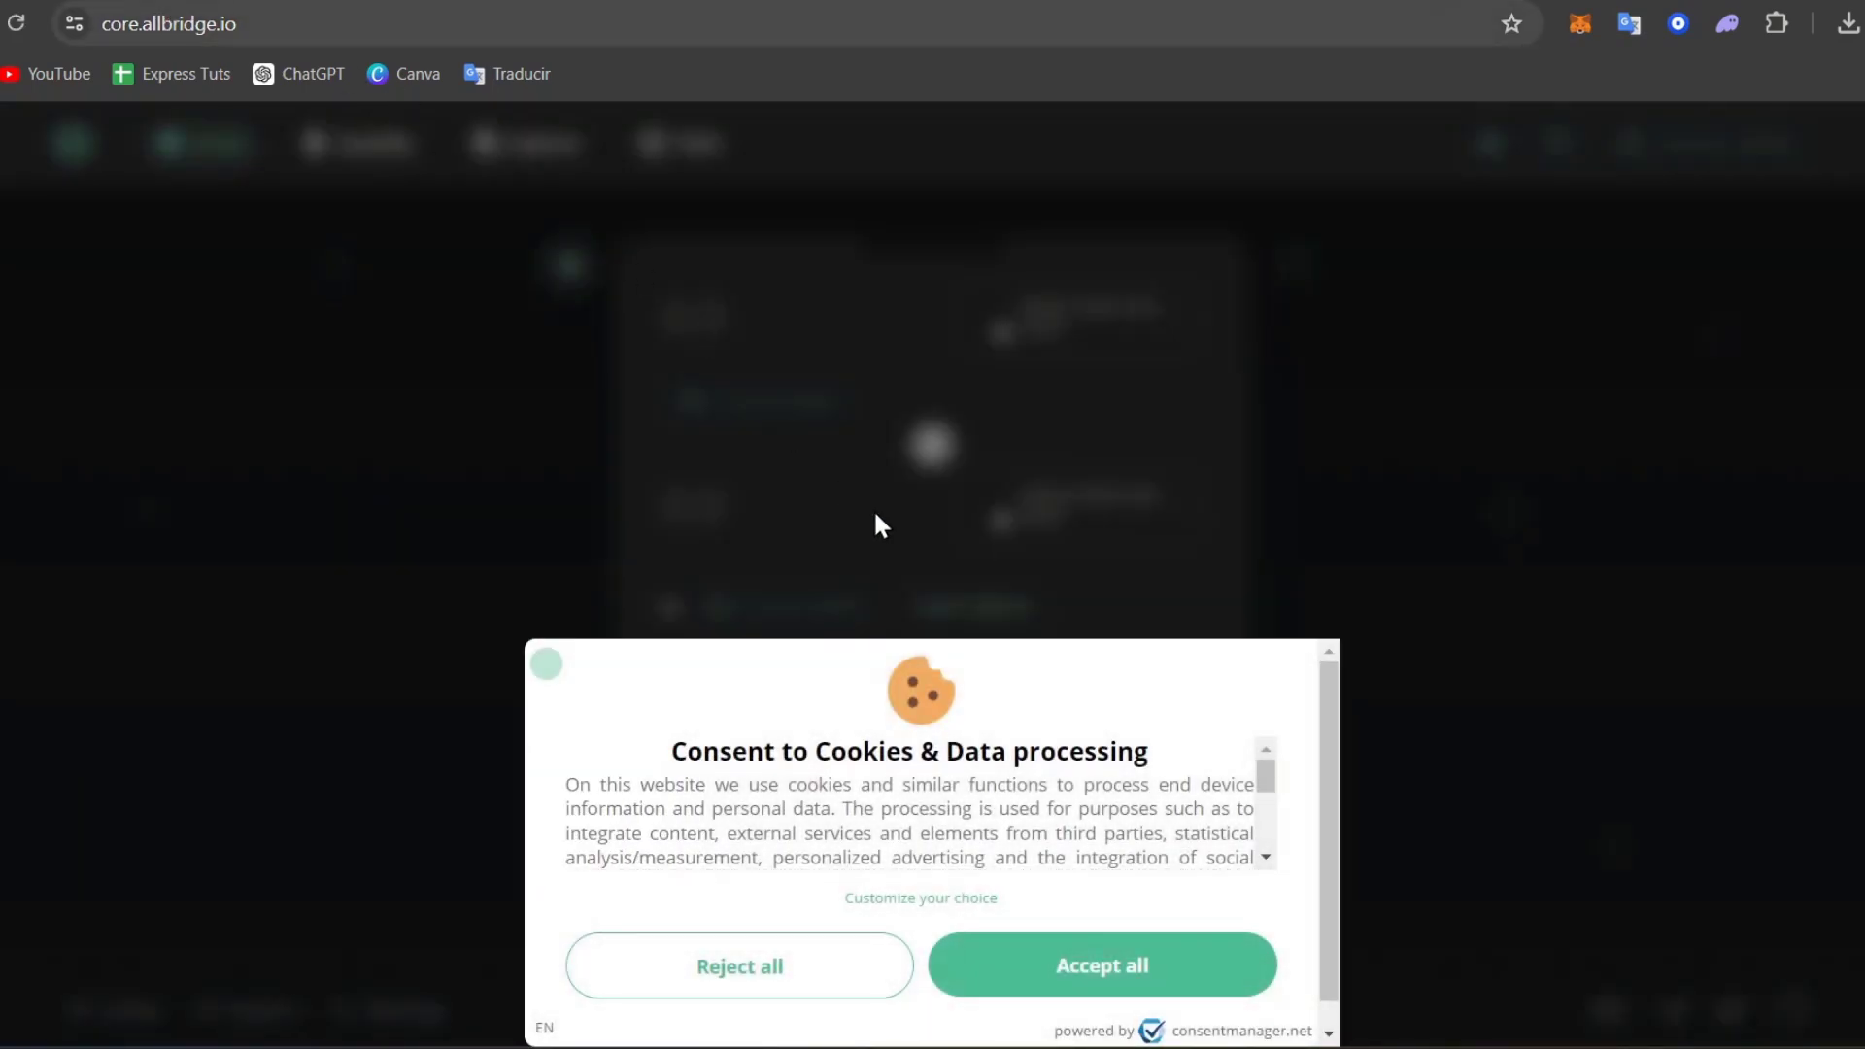
click(1151, 969)
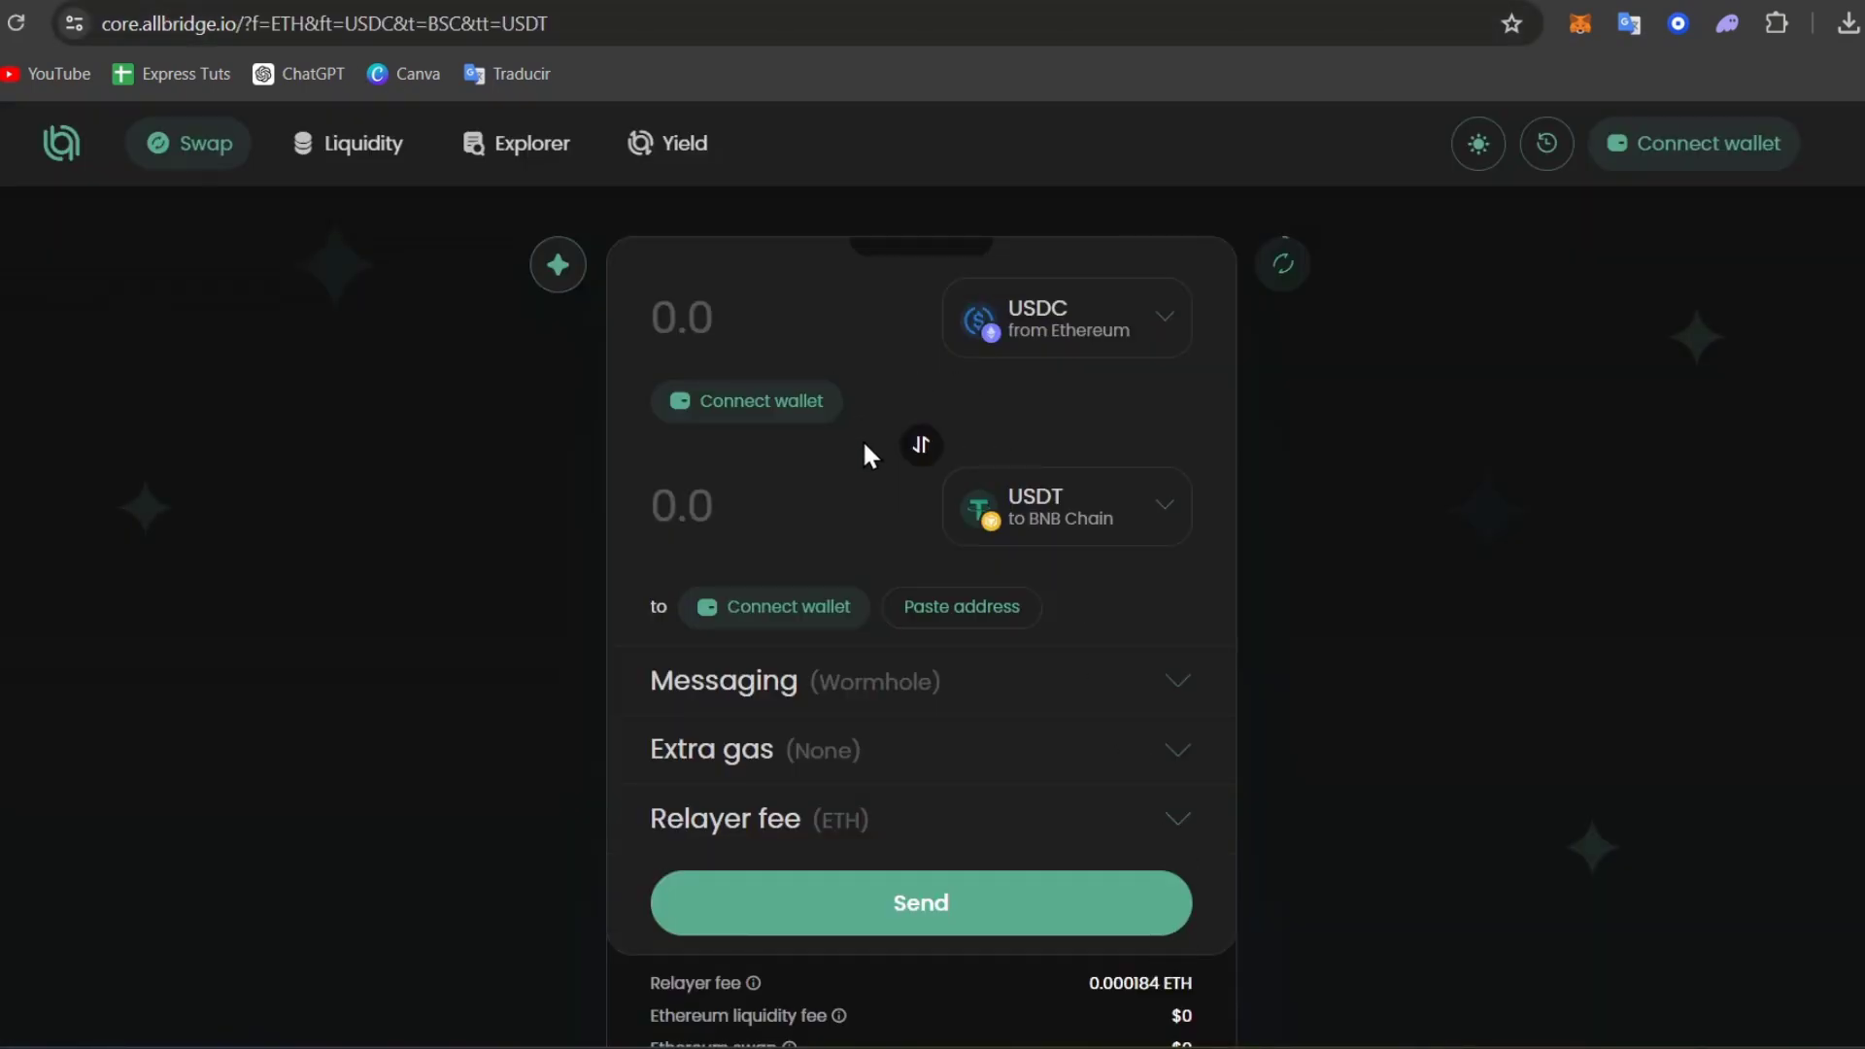
scroll(1461, 529, down, 3)
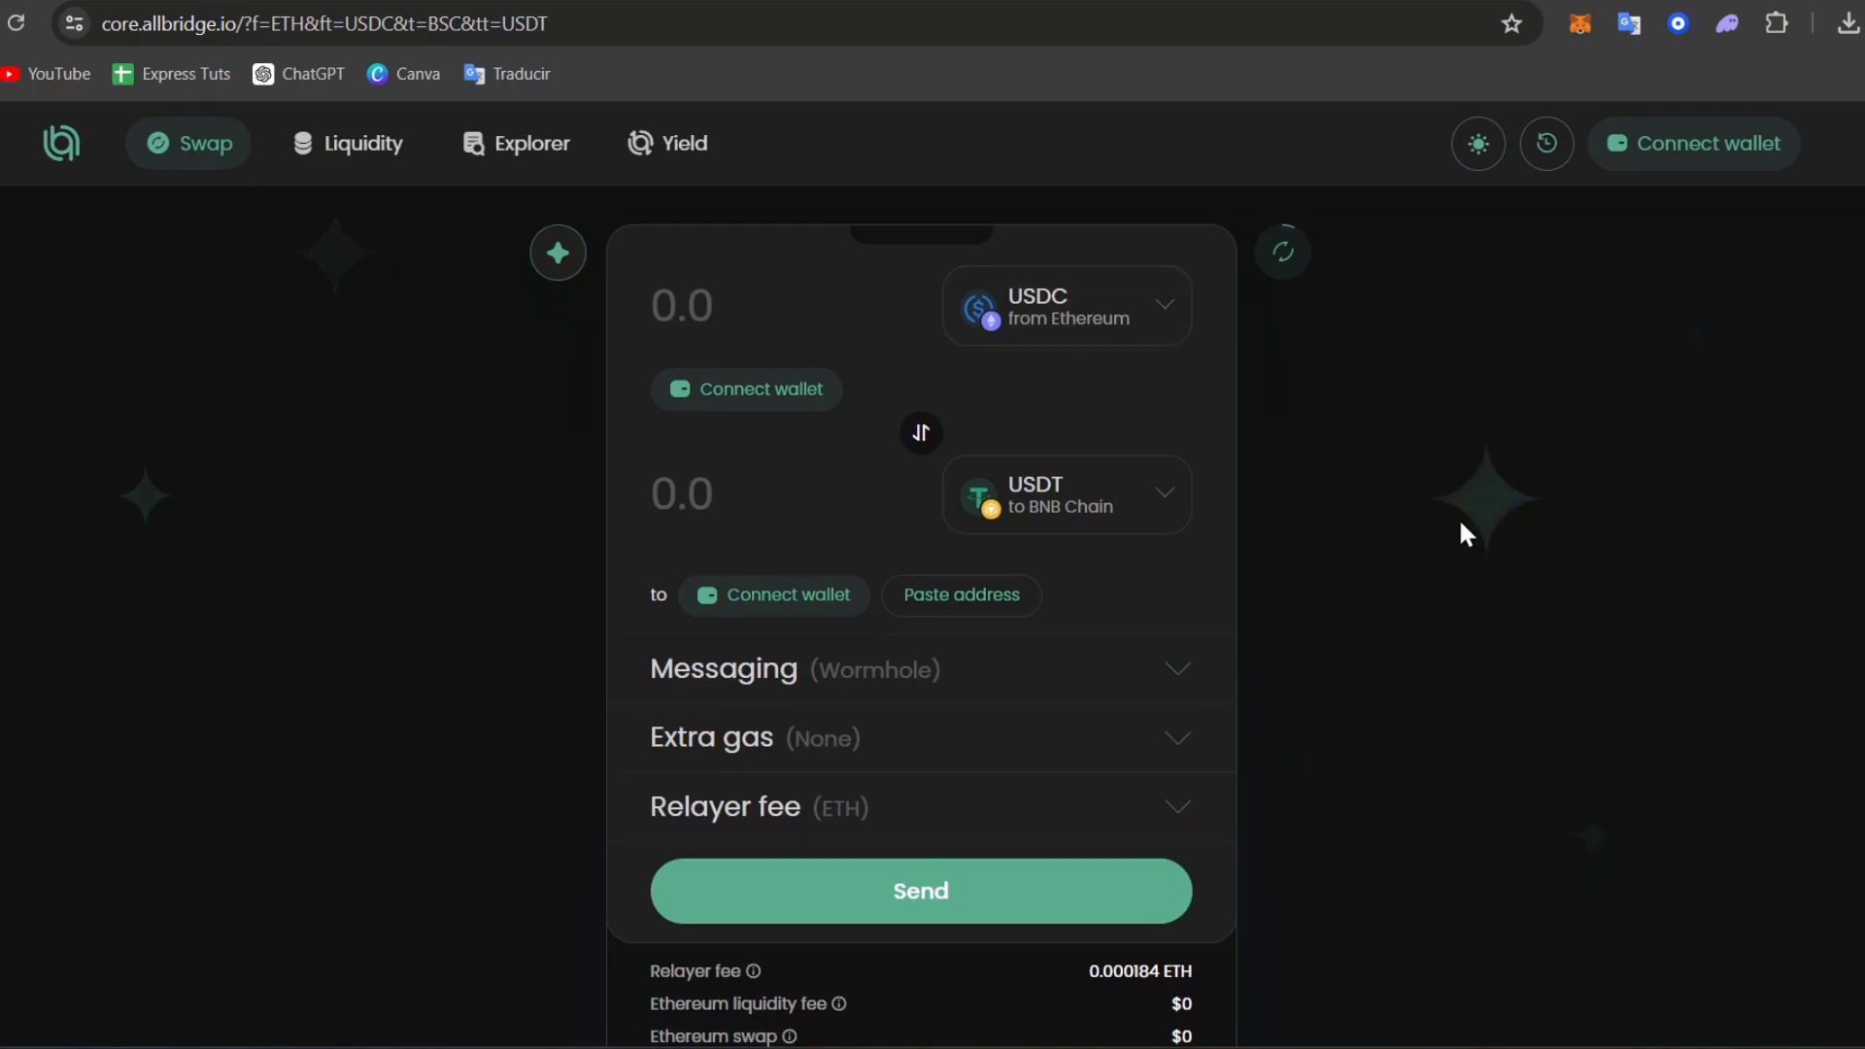
scroll(1460, 528, up, 3)
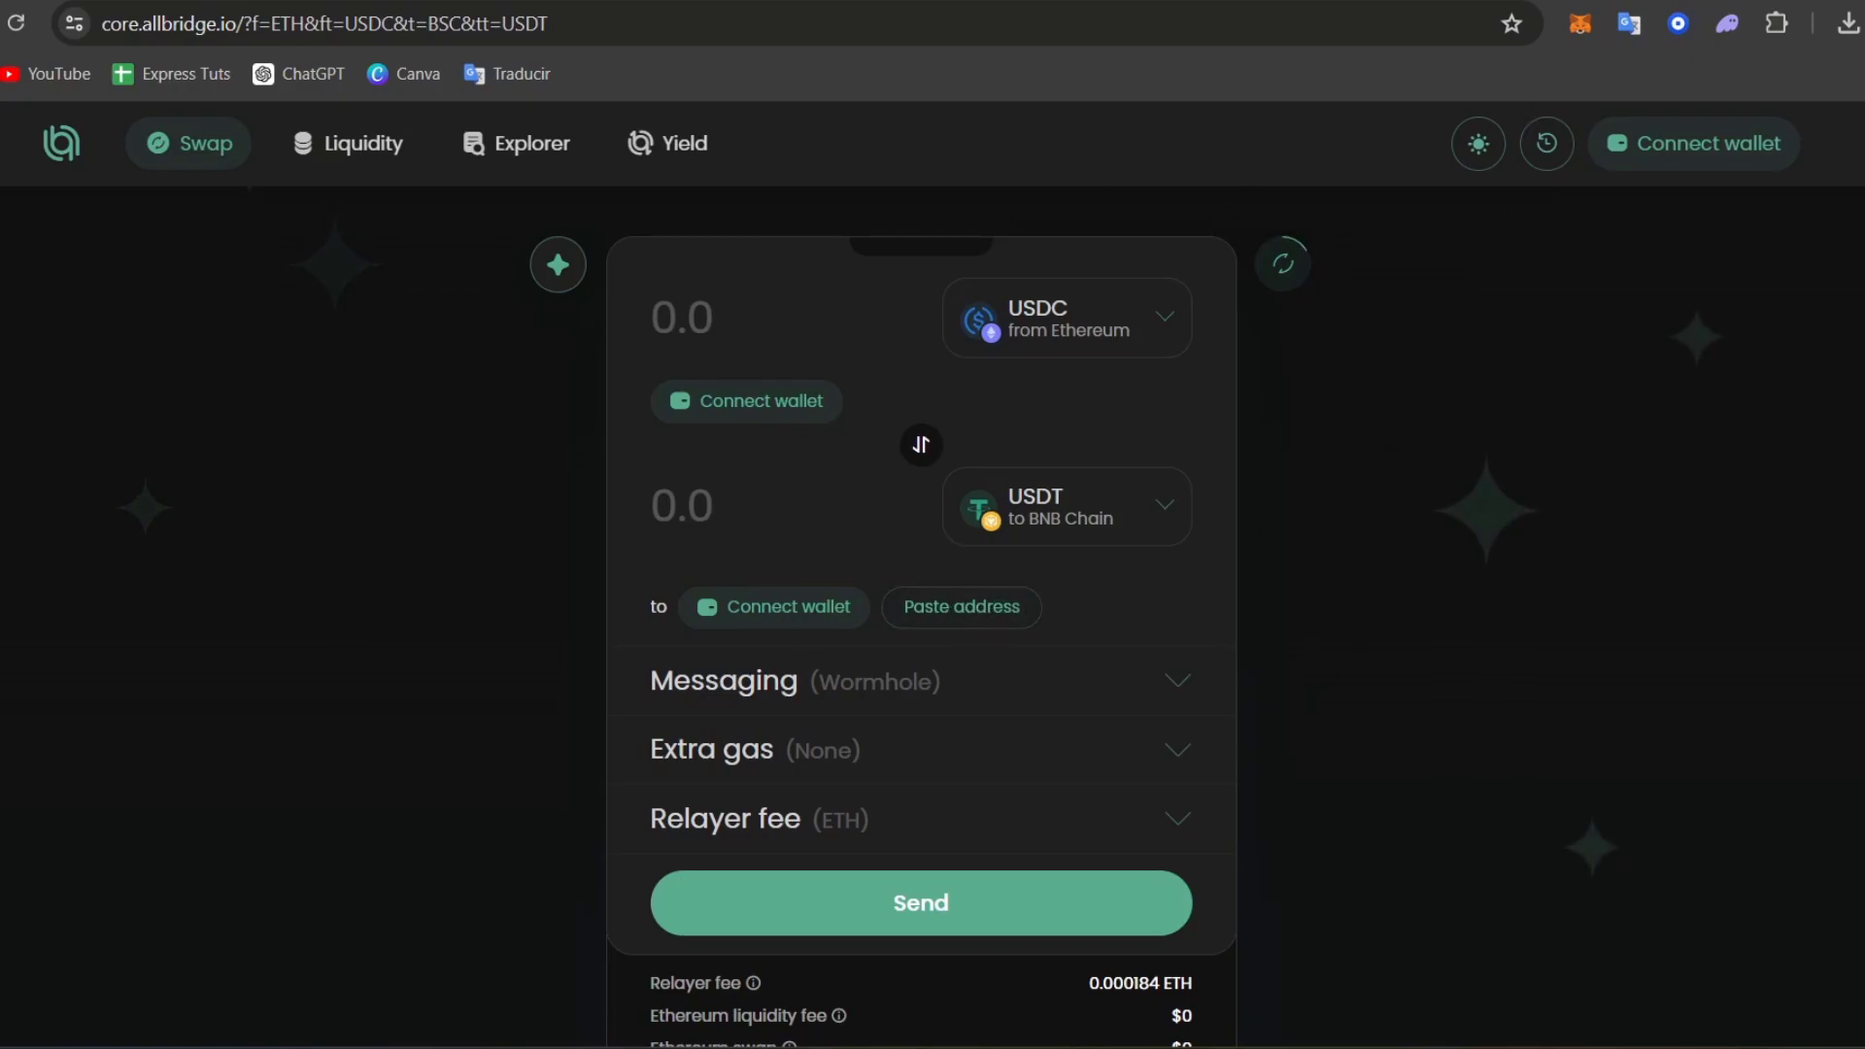
Request an e-mail sign-in for a Solana account using the user's e-mail, and accept the cookie notice.
key(ctrl+w)
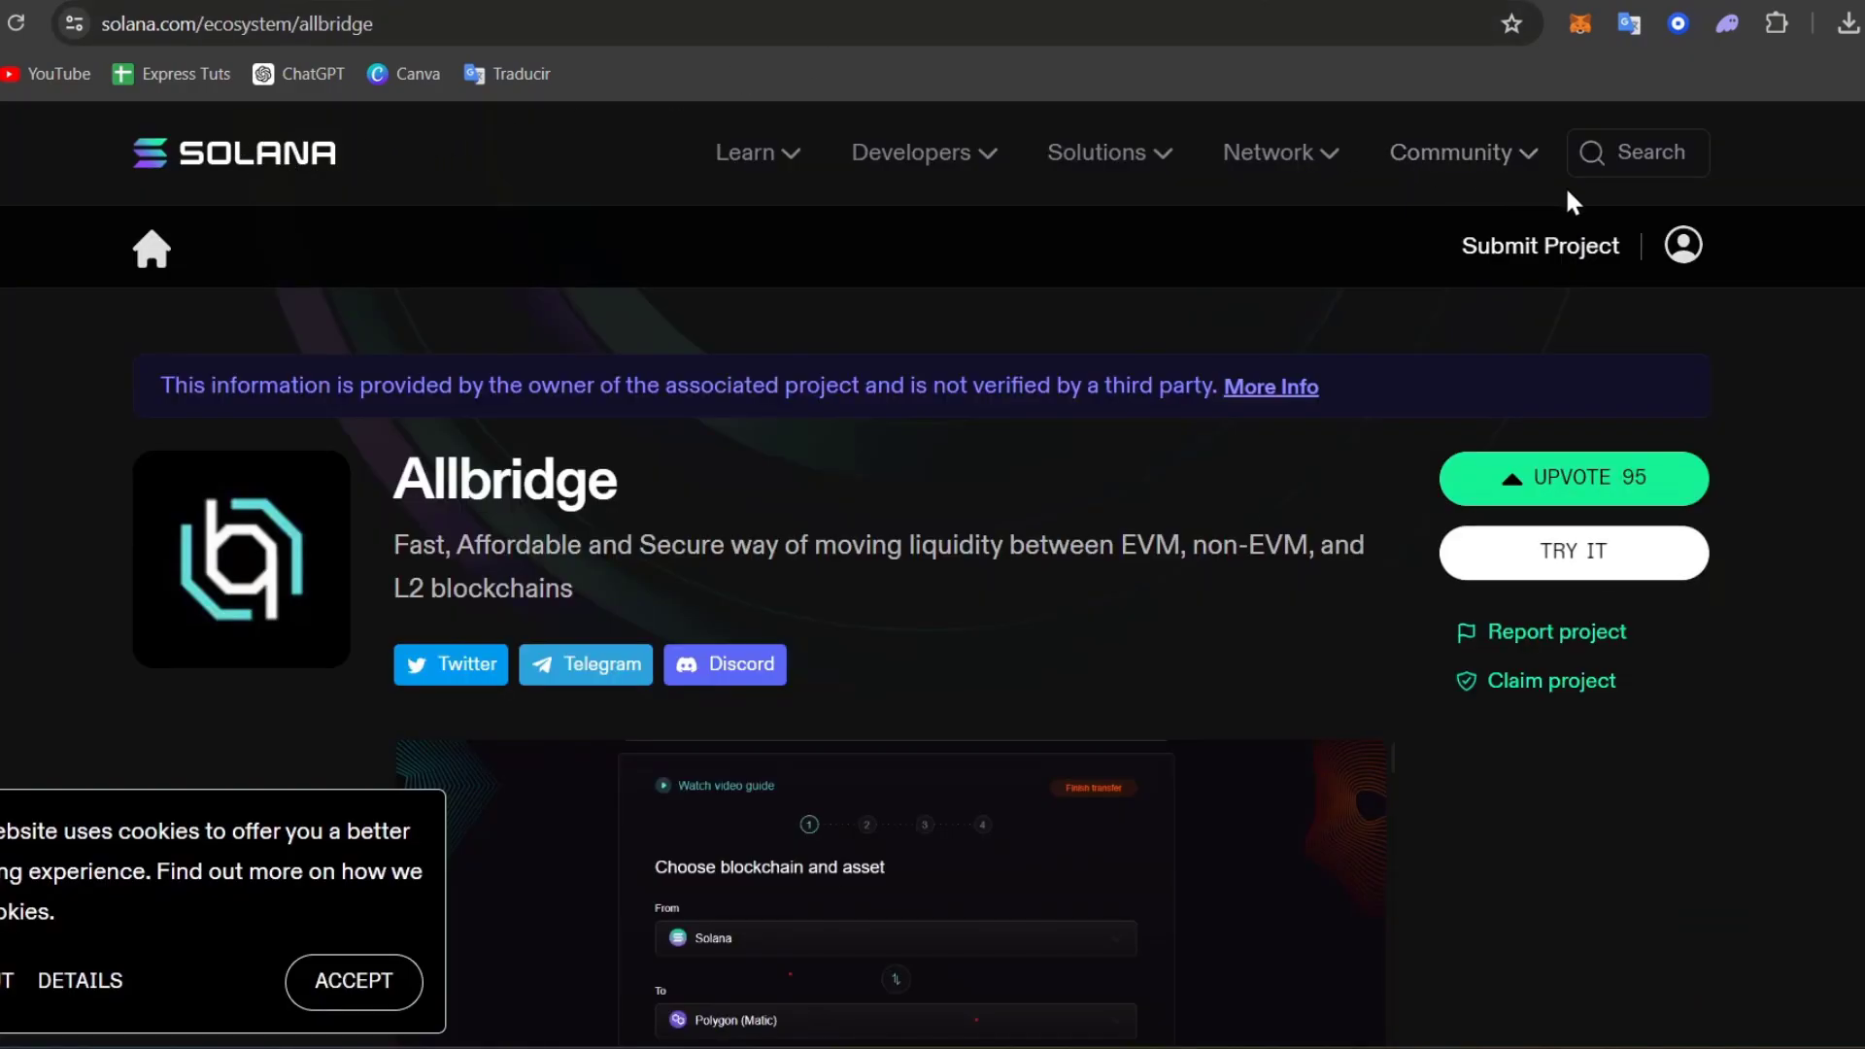
click(1683, 245)
click(1560, 304)
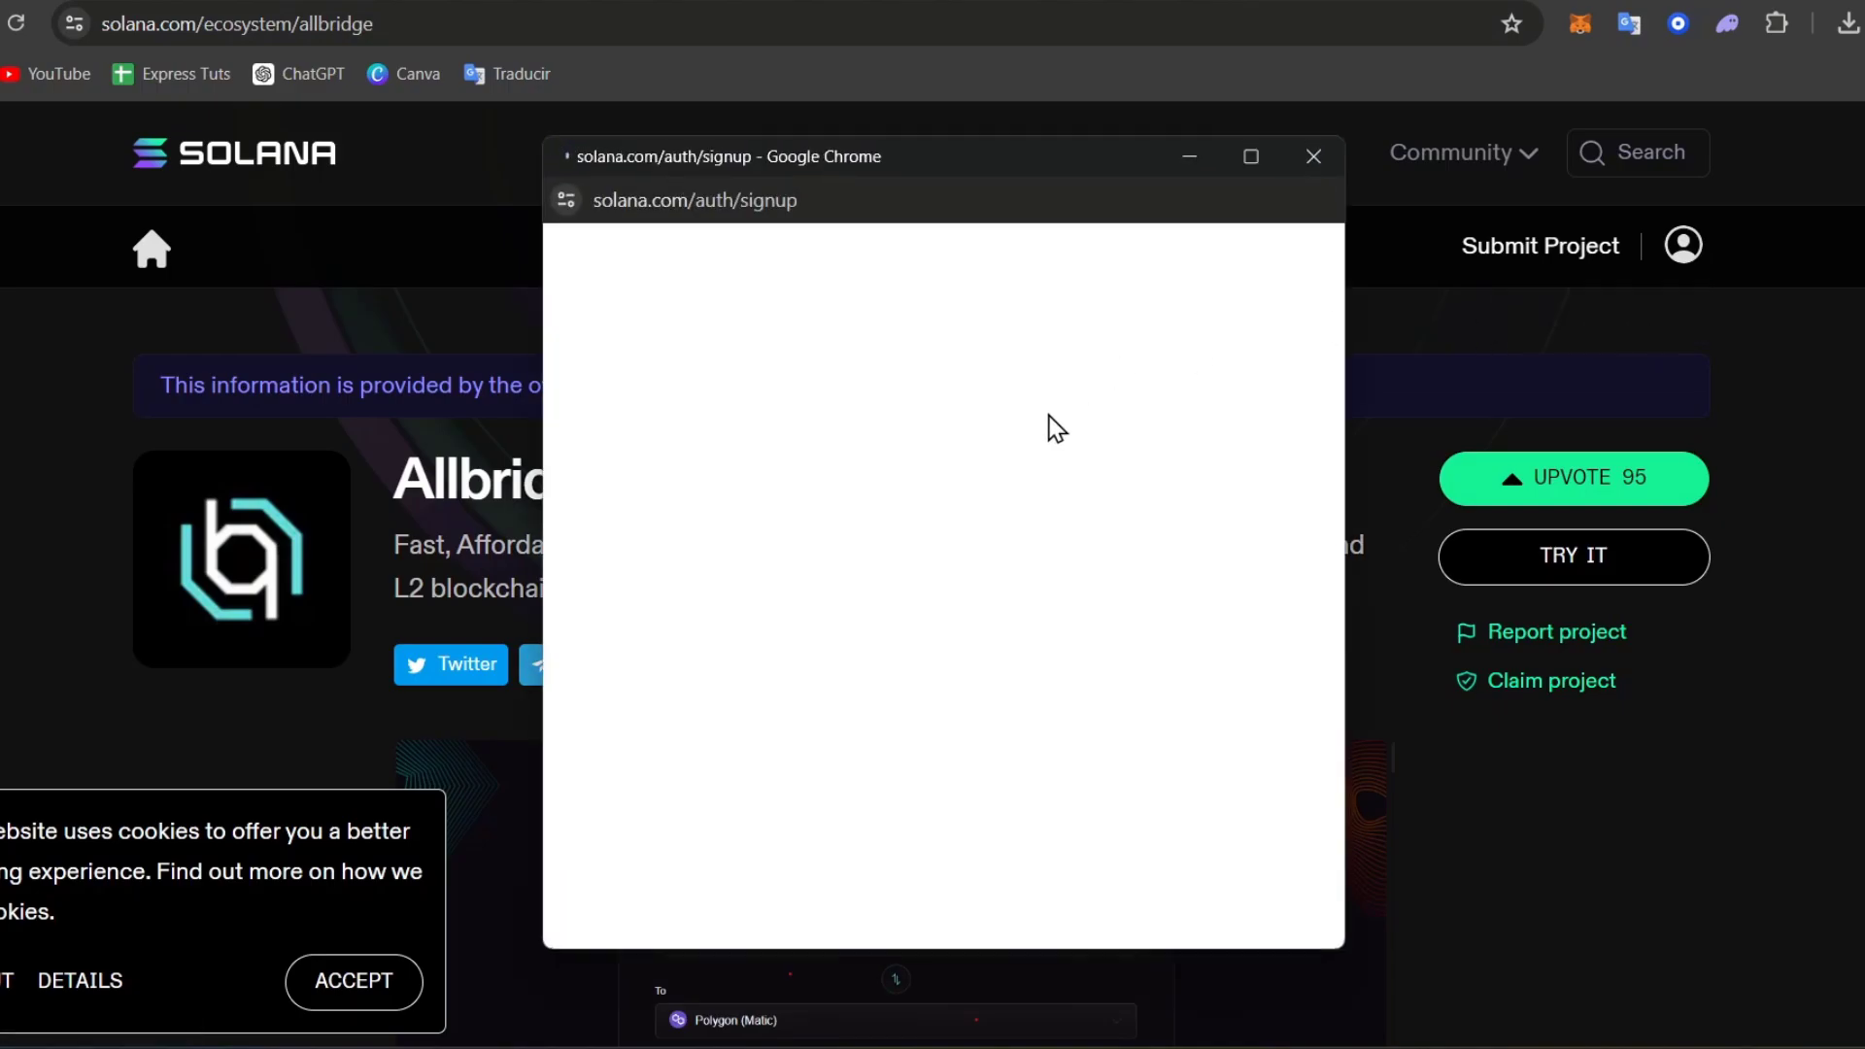
click(962, 550)
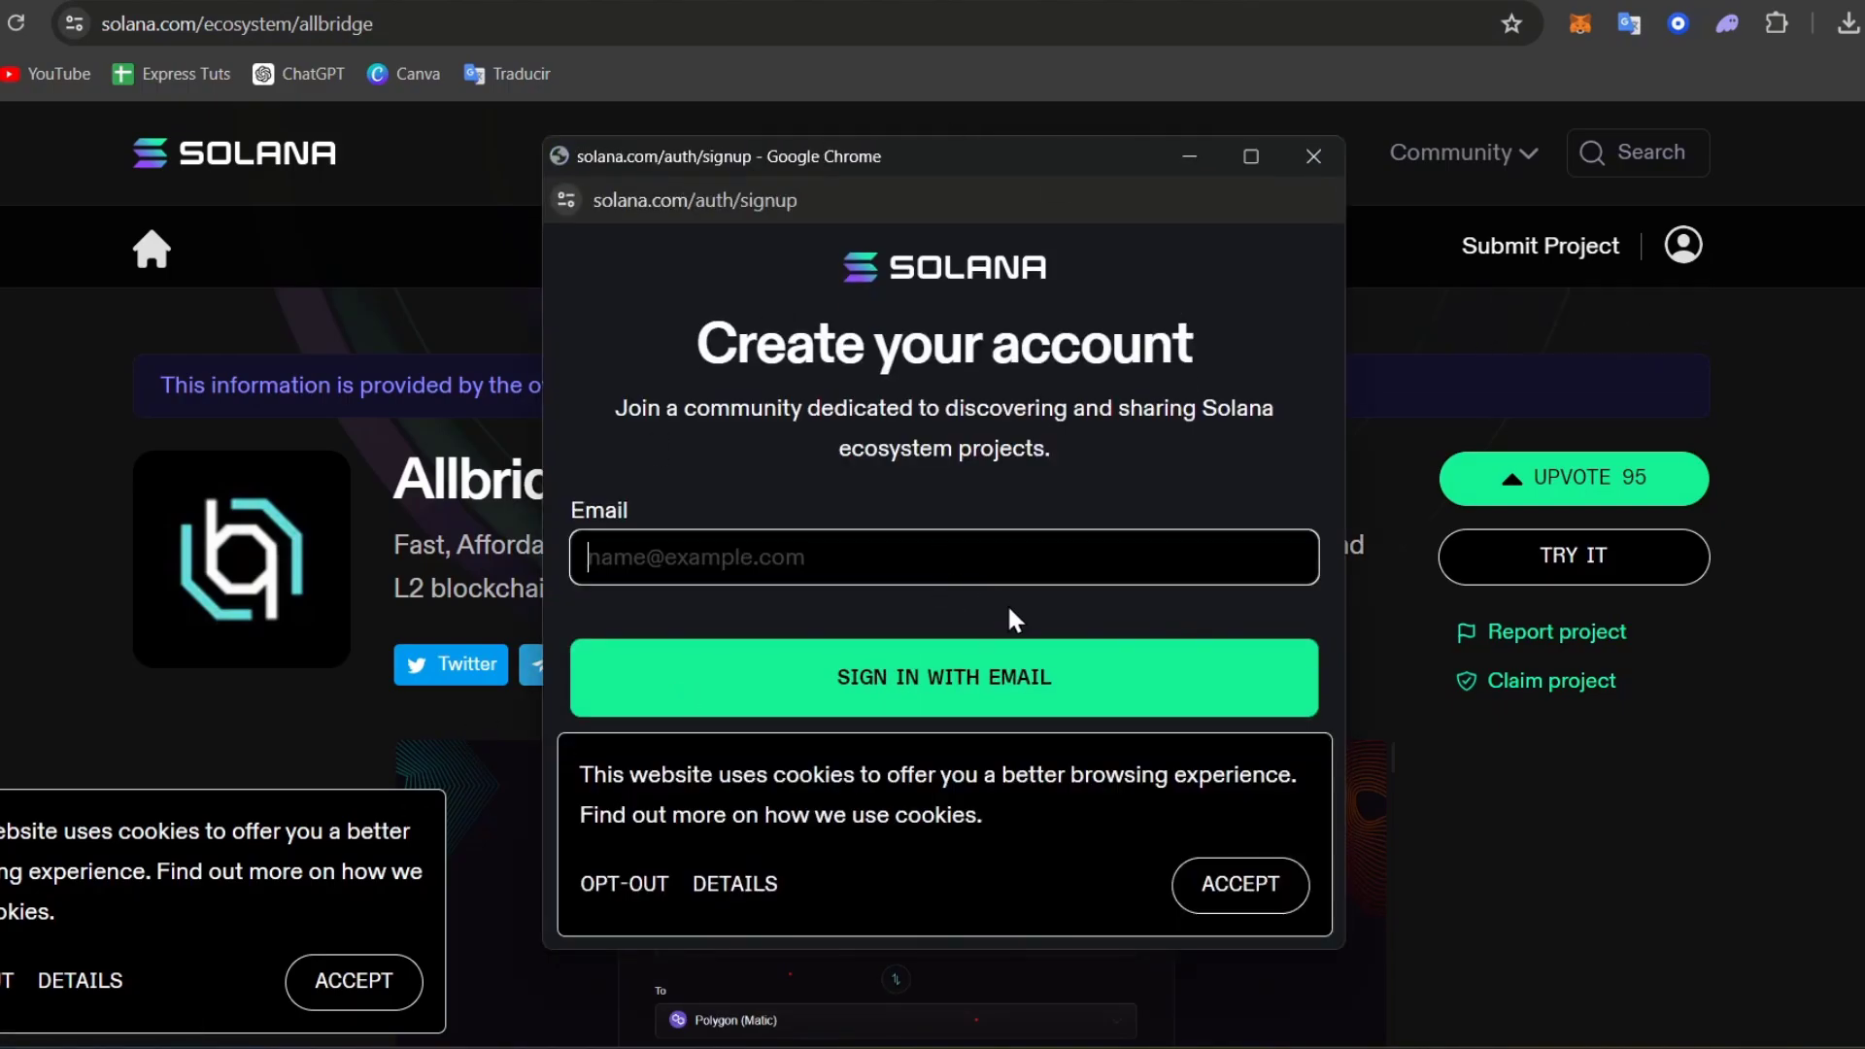
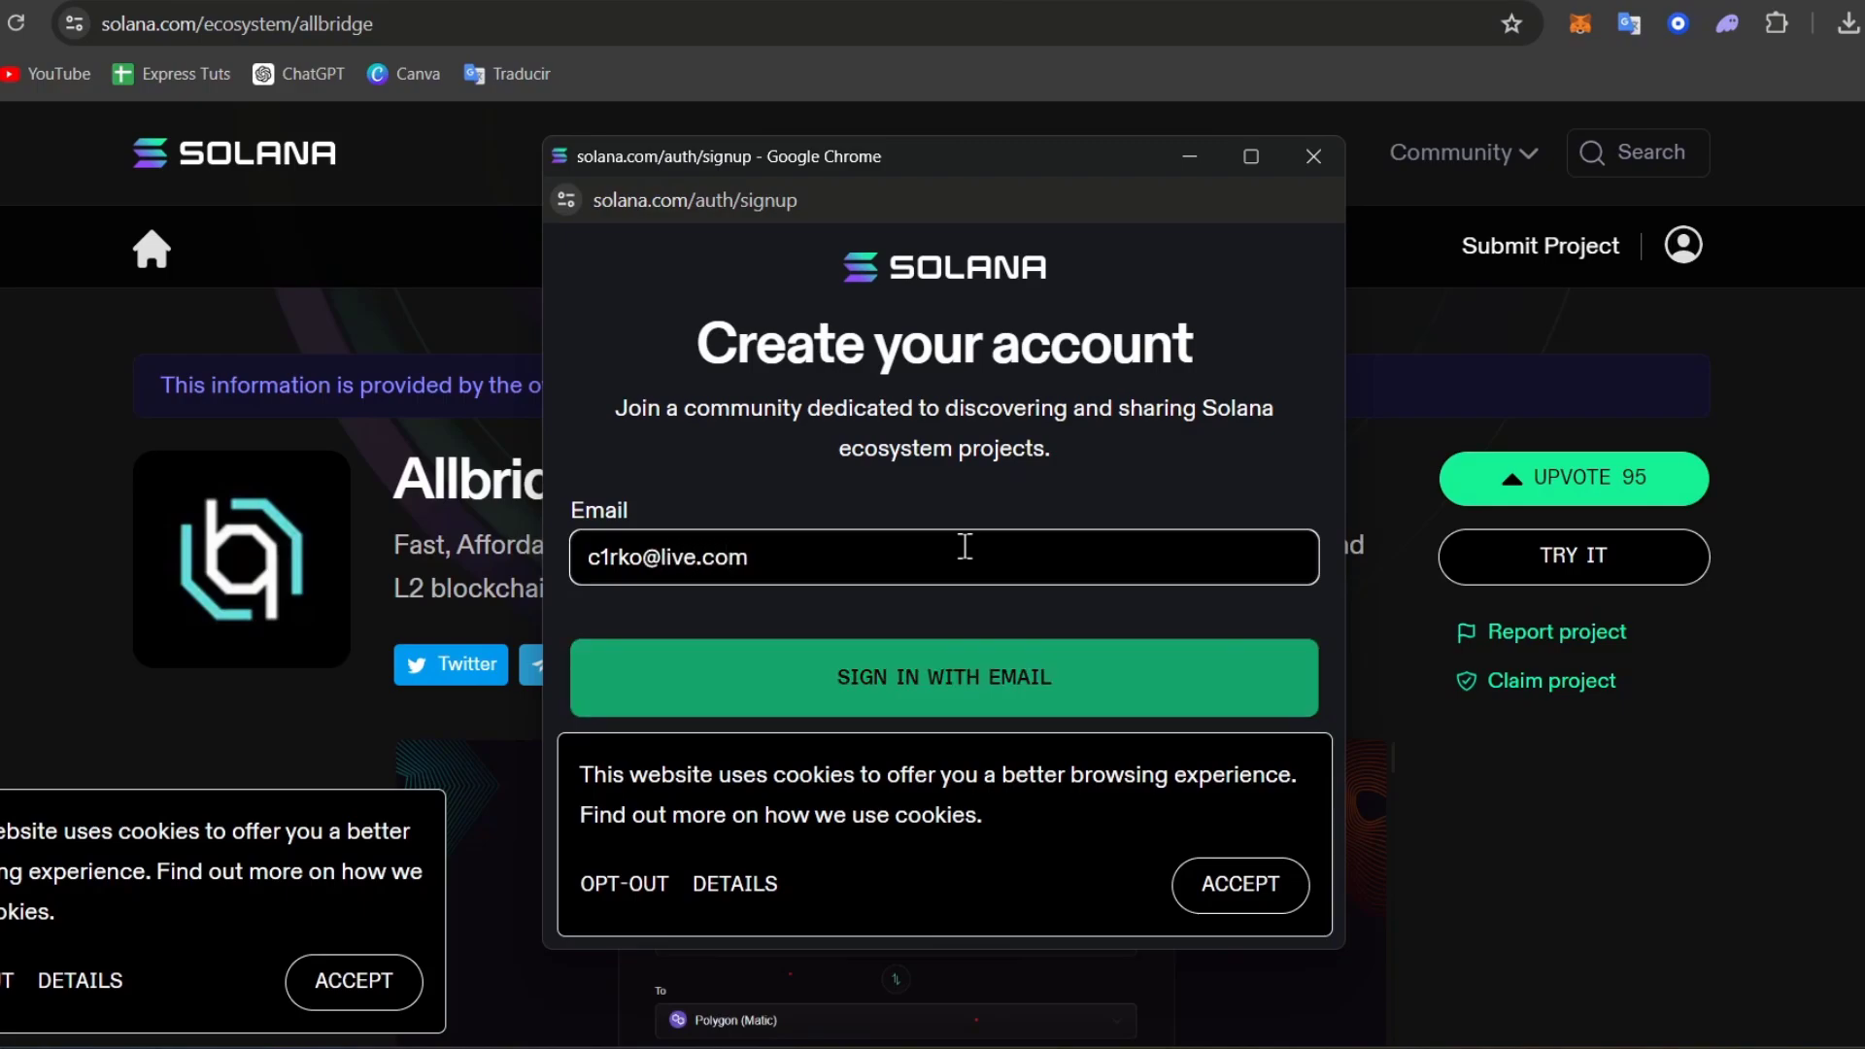
key(Return)
click(1244, 886)
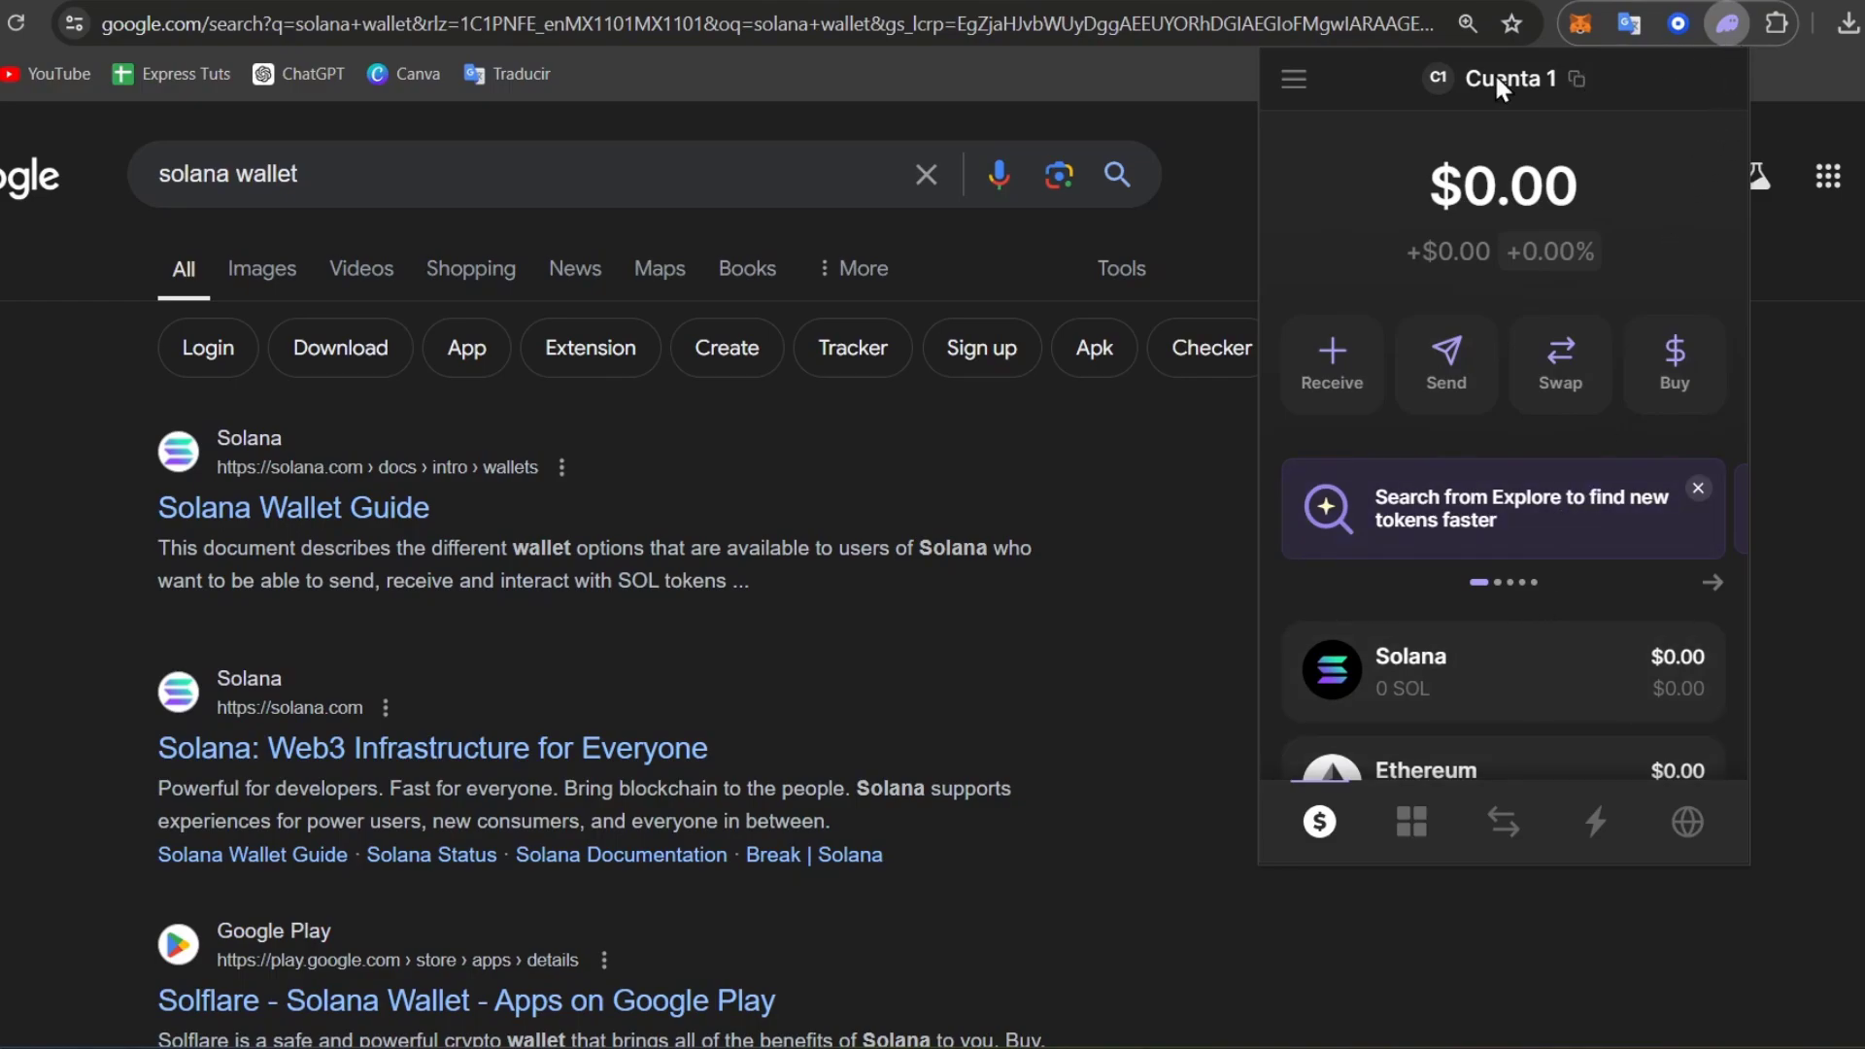
click(1293, 80)
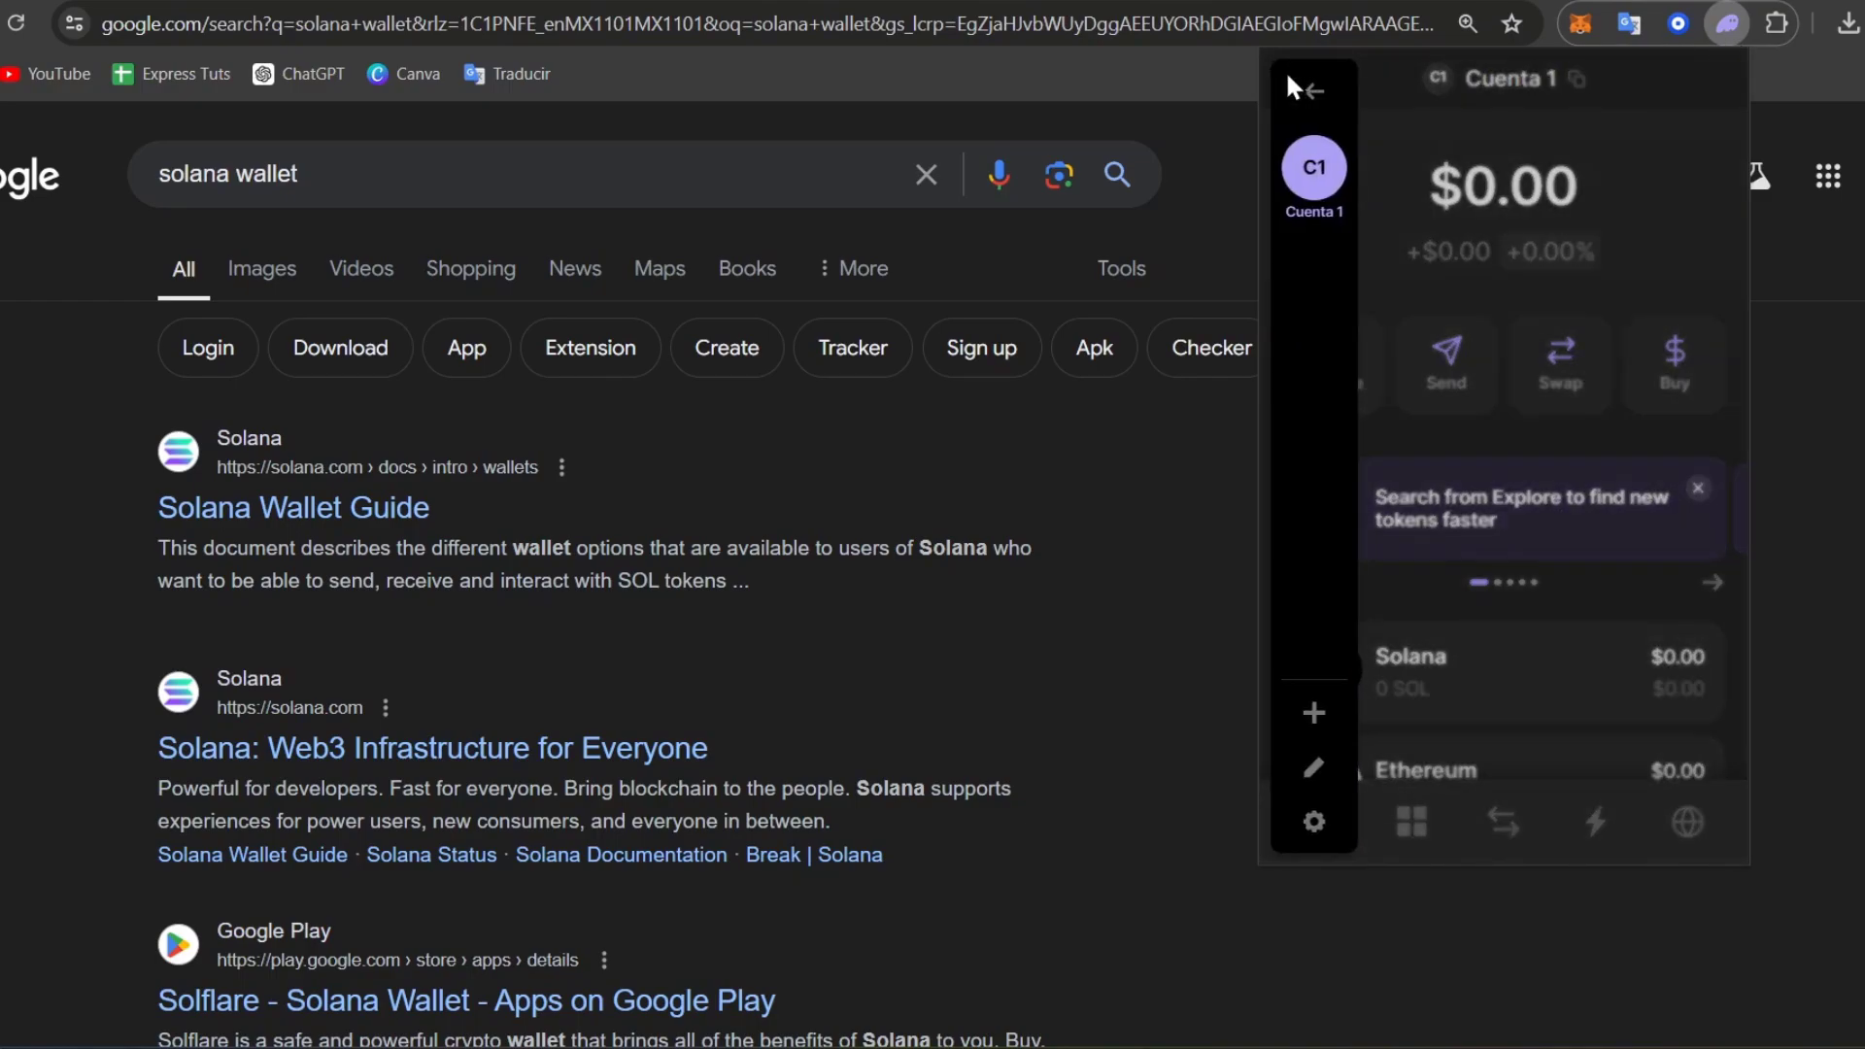
click(1616, 255)
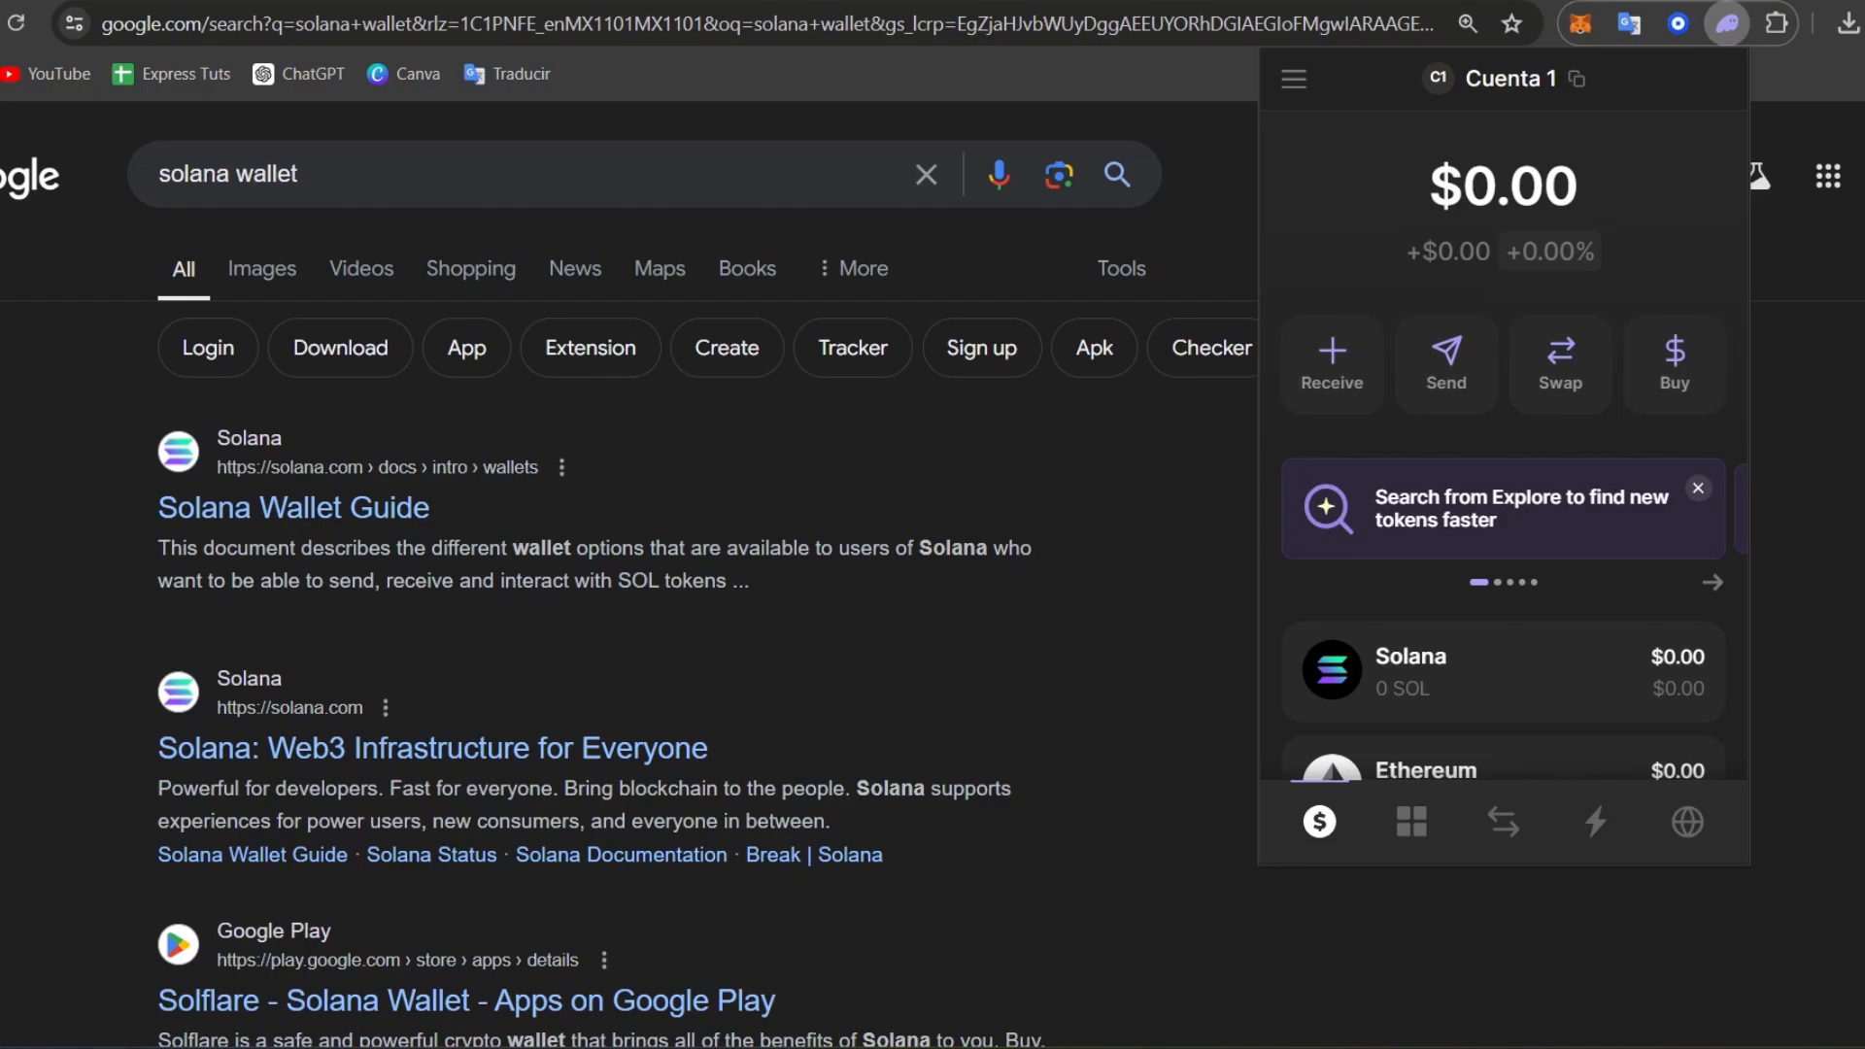
click(1575, 37)
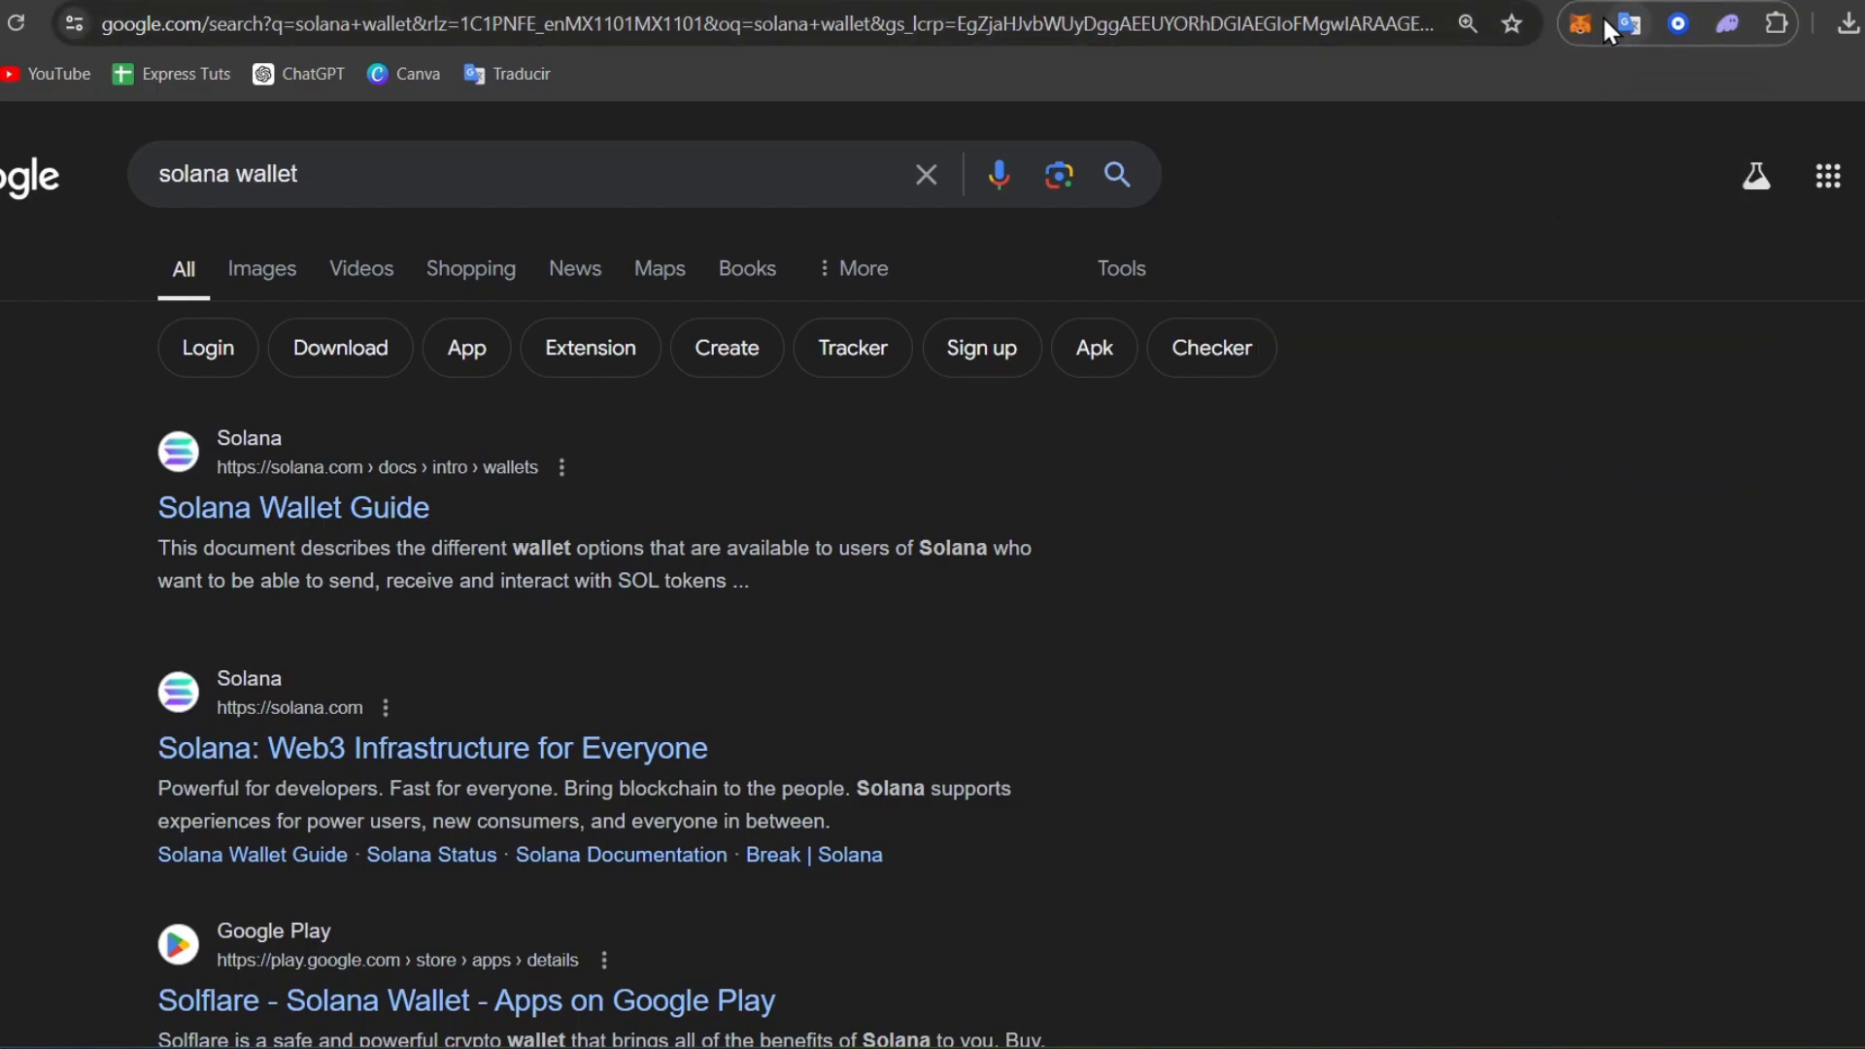
Connect MetaMask Account 1 to Allbridge, choosing MetaMask over Phantom and confirming the permission.
click(1577, 25)
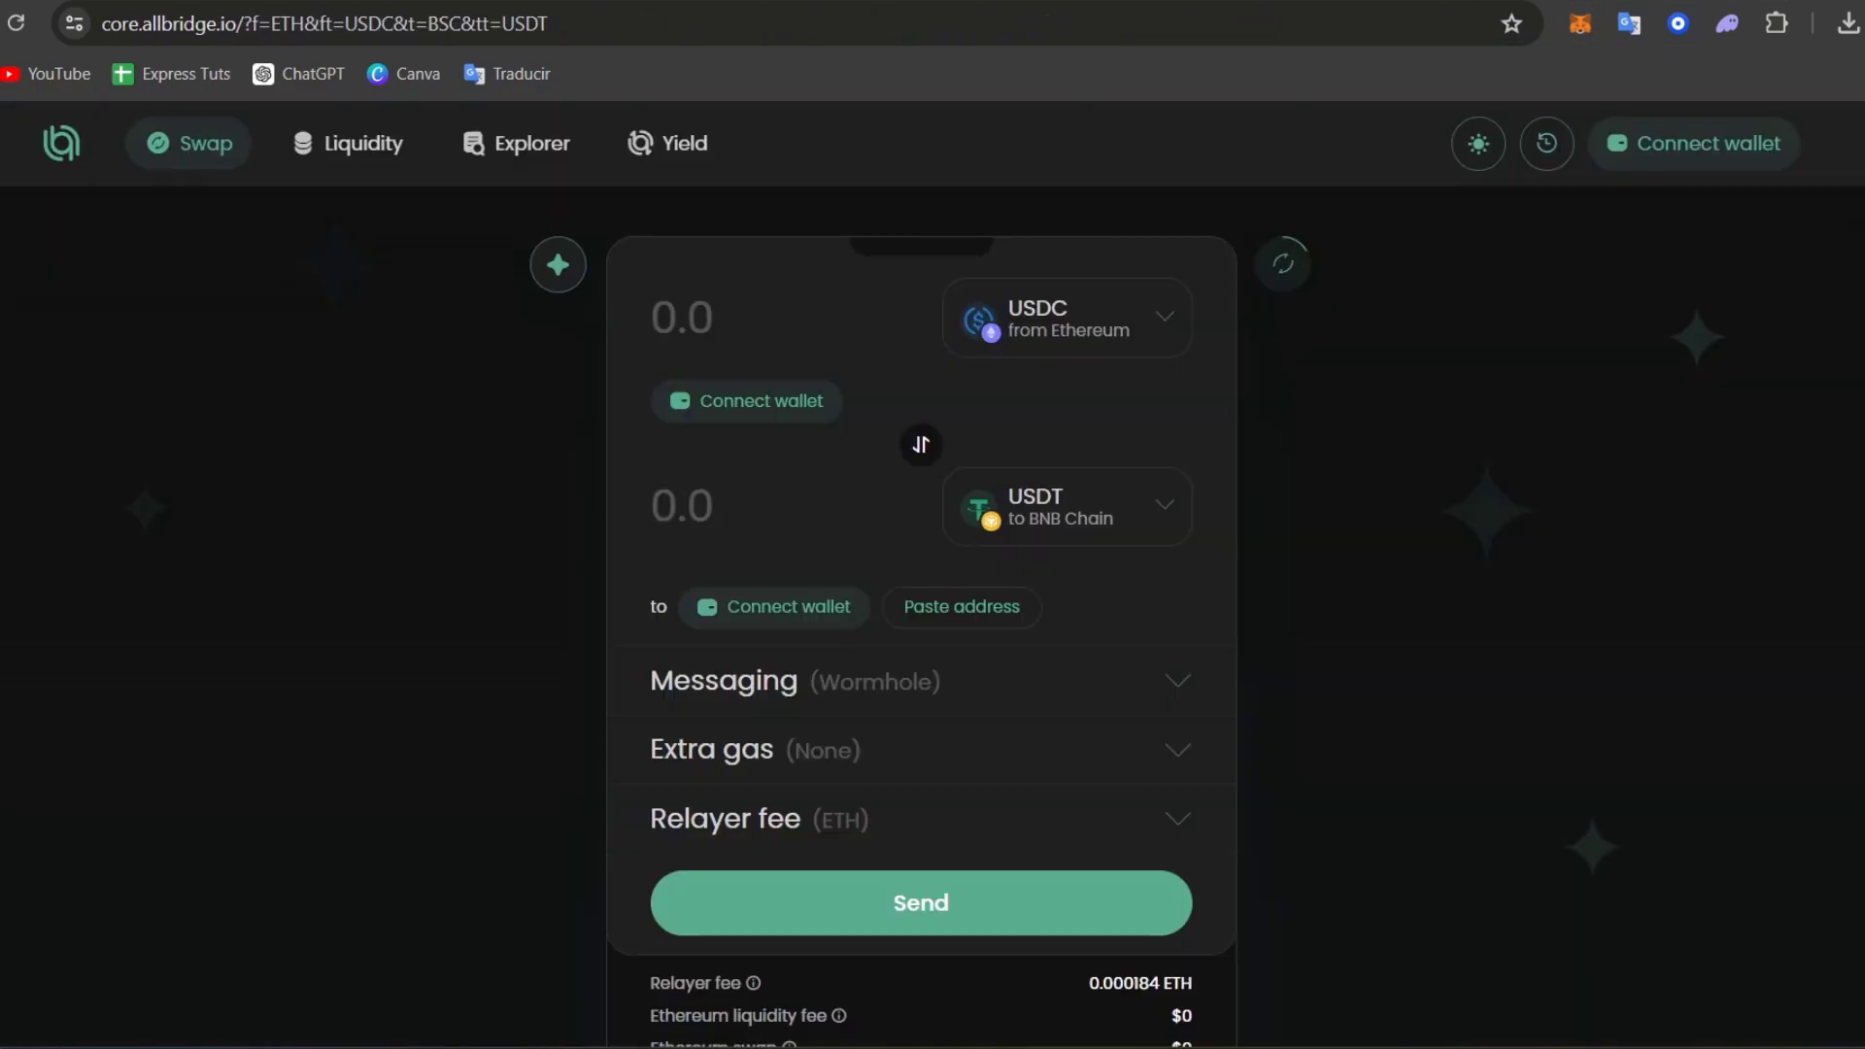
click(780, 410)
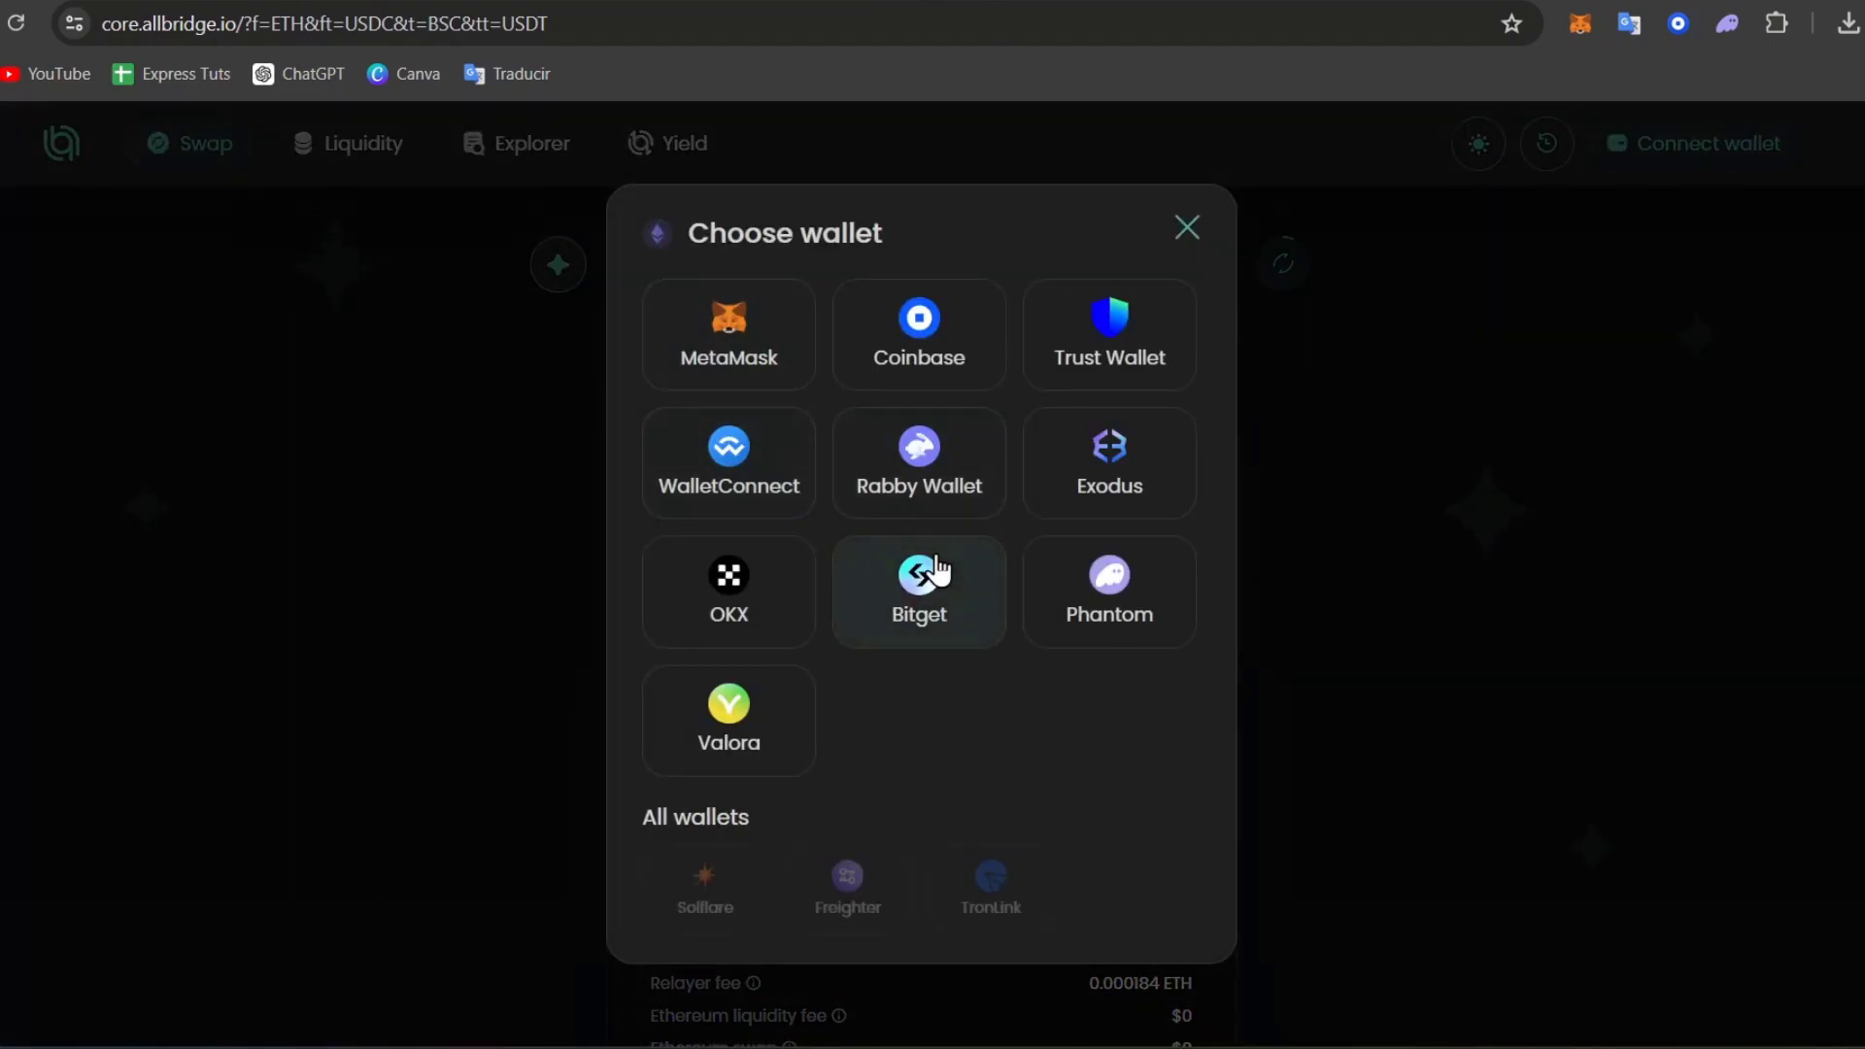
click(761, 345)
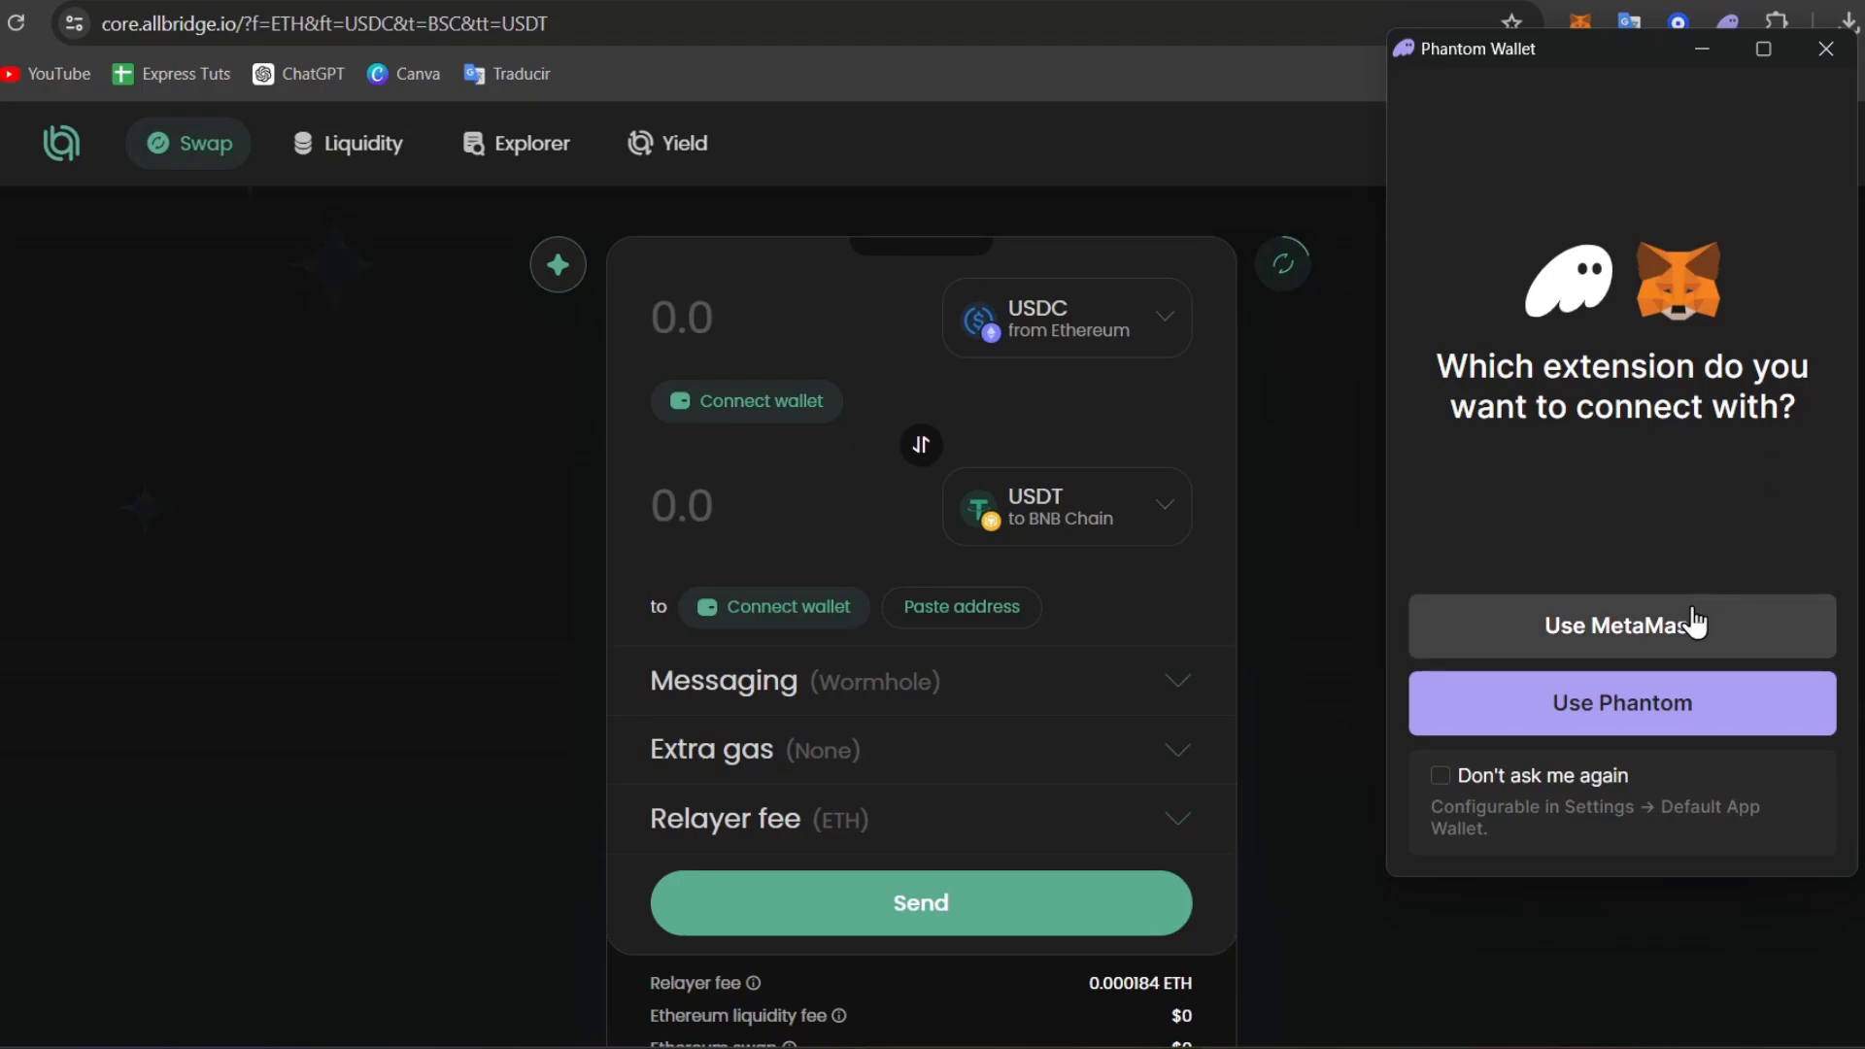
click(1628, 637)
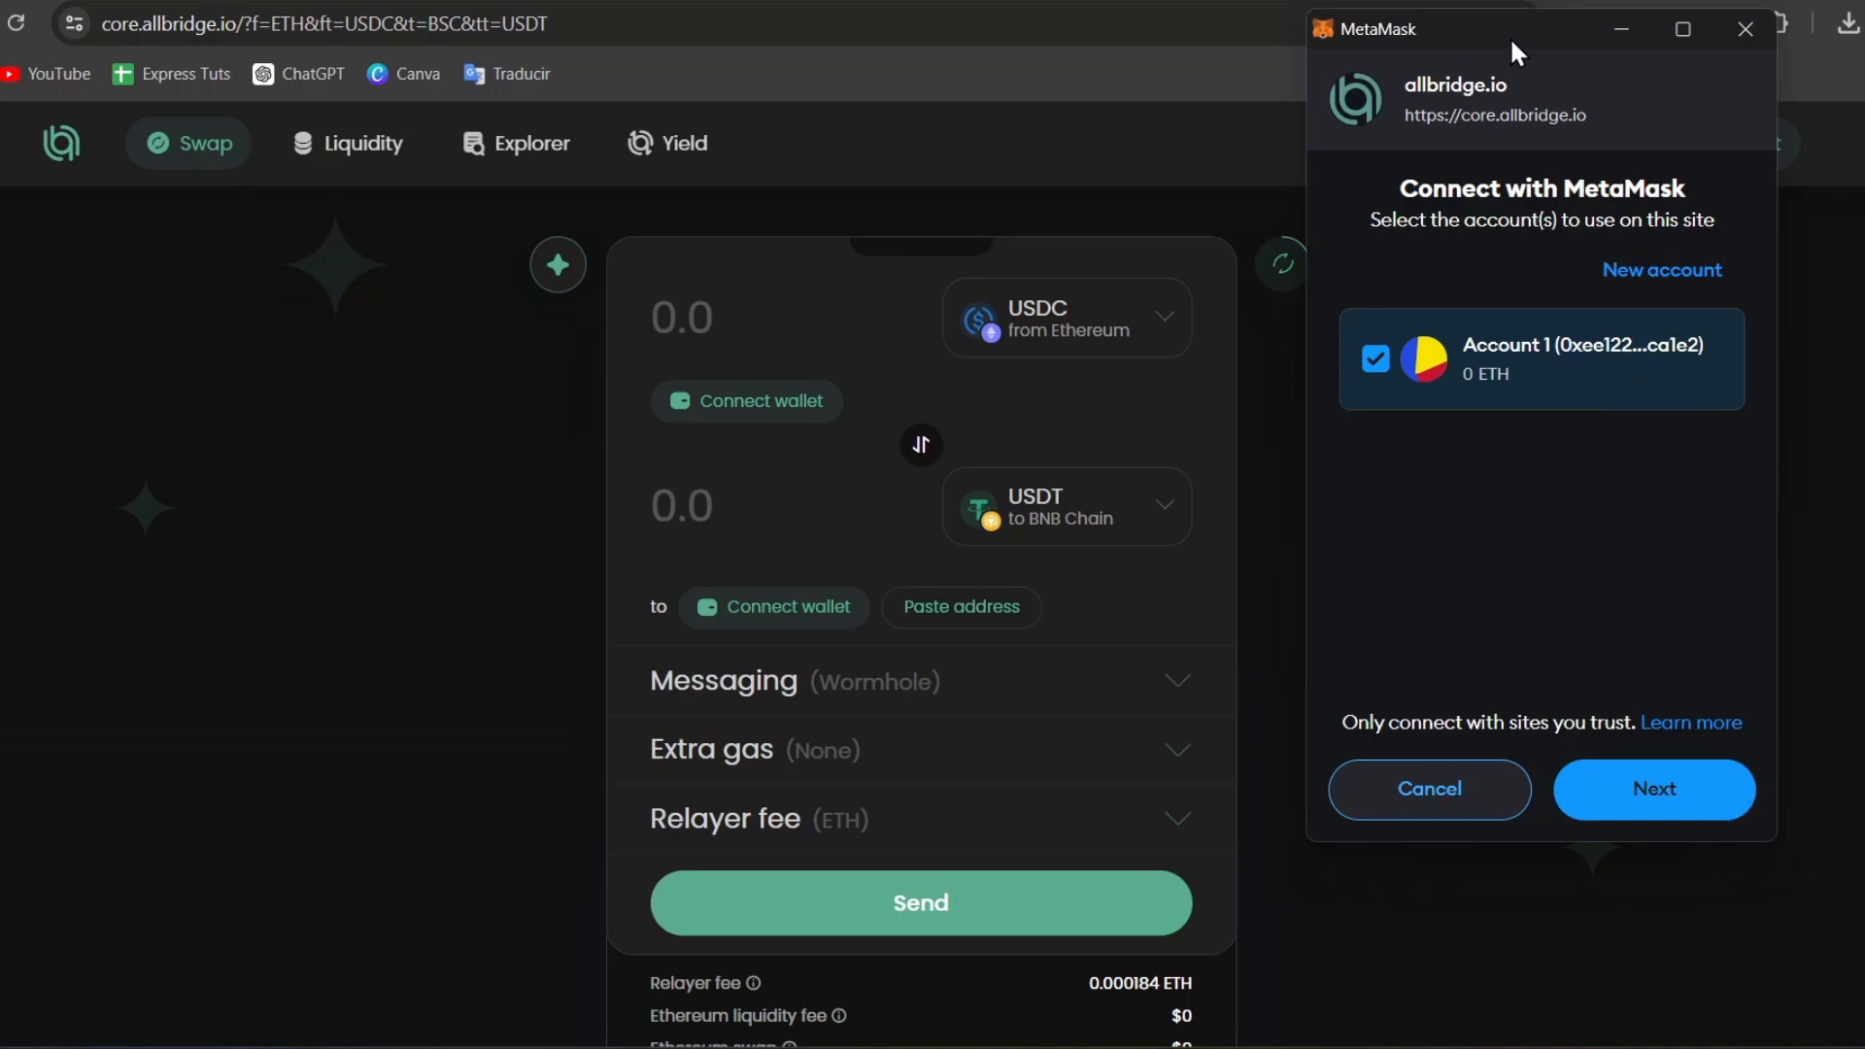
click(1598, 792)
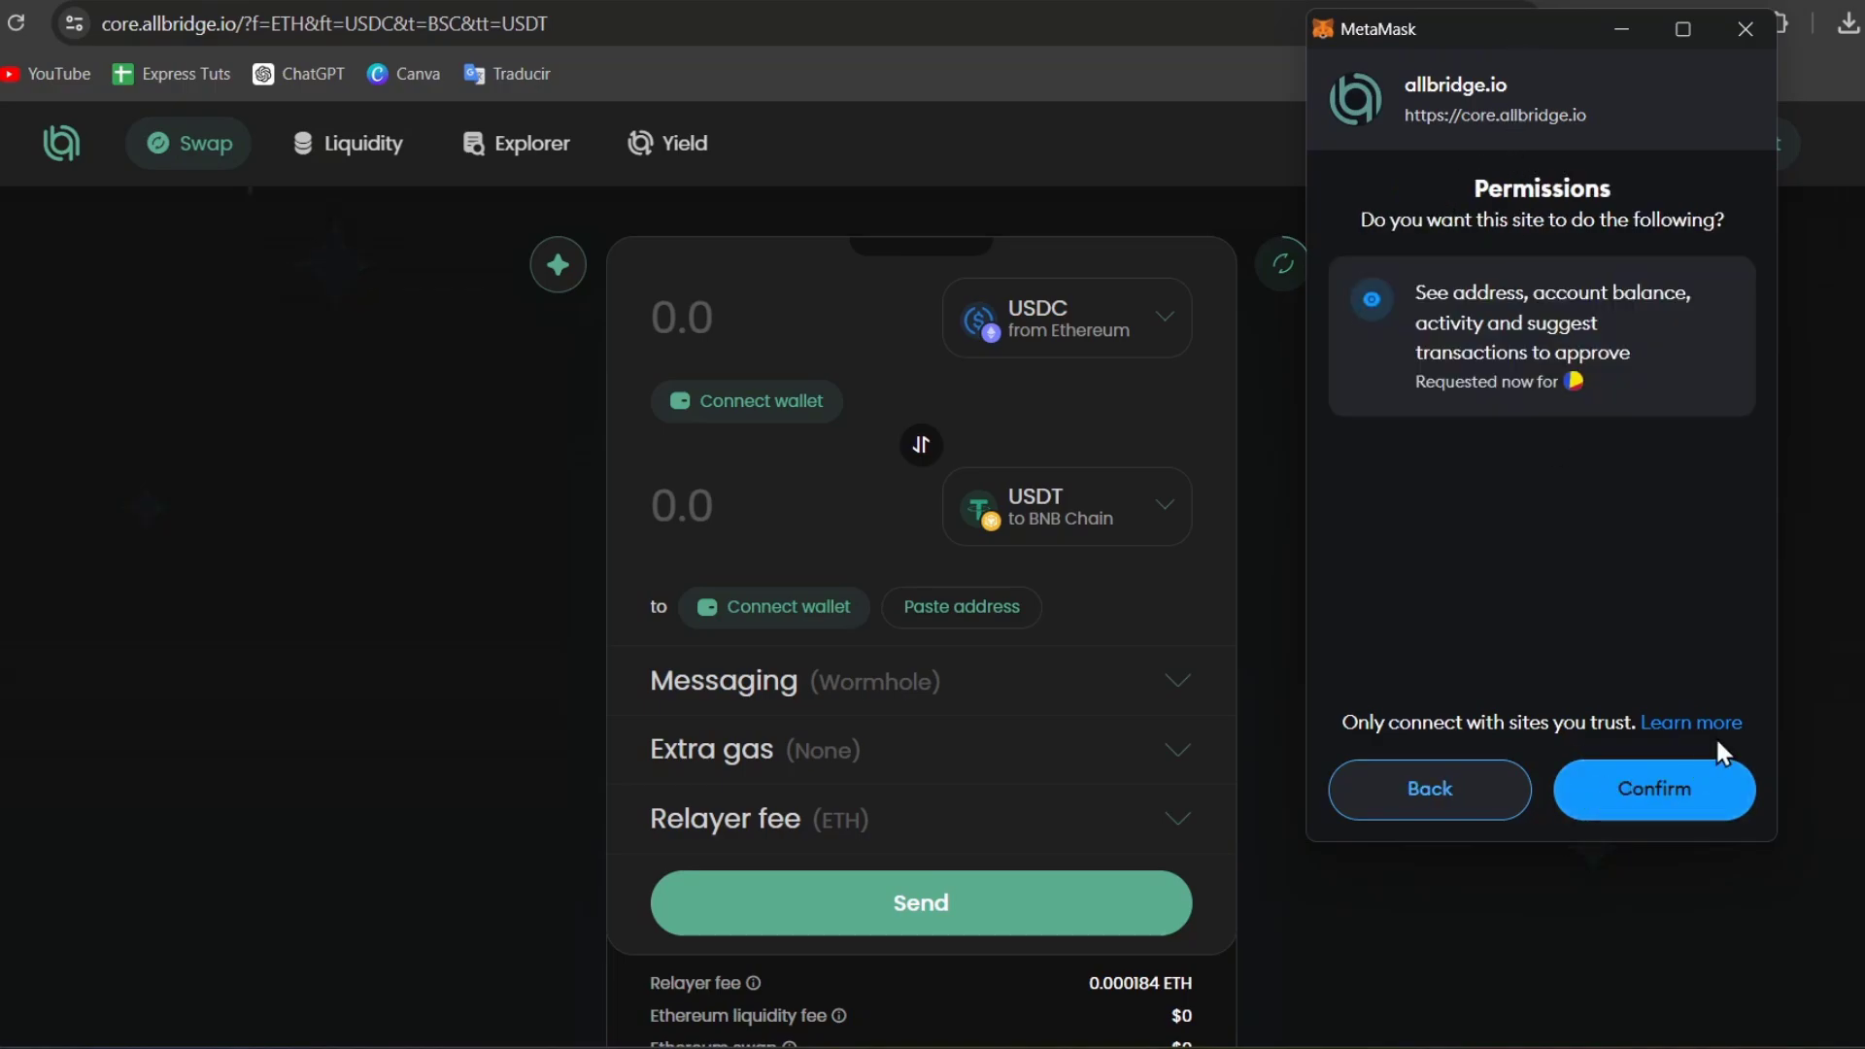
click(1661, 787)
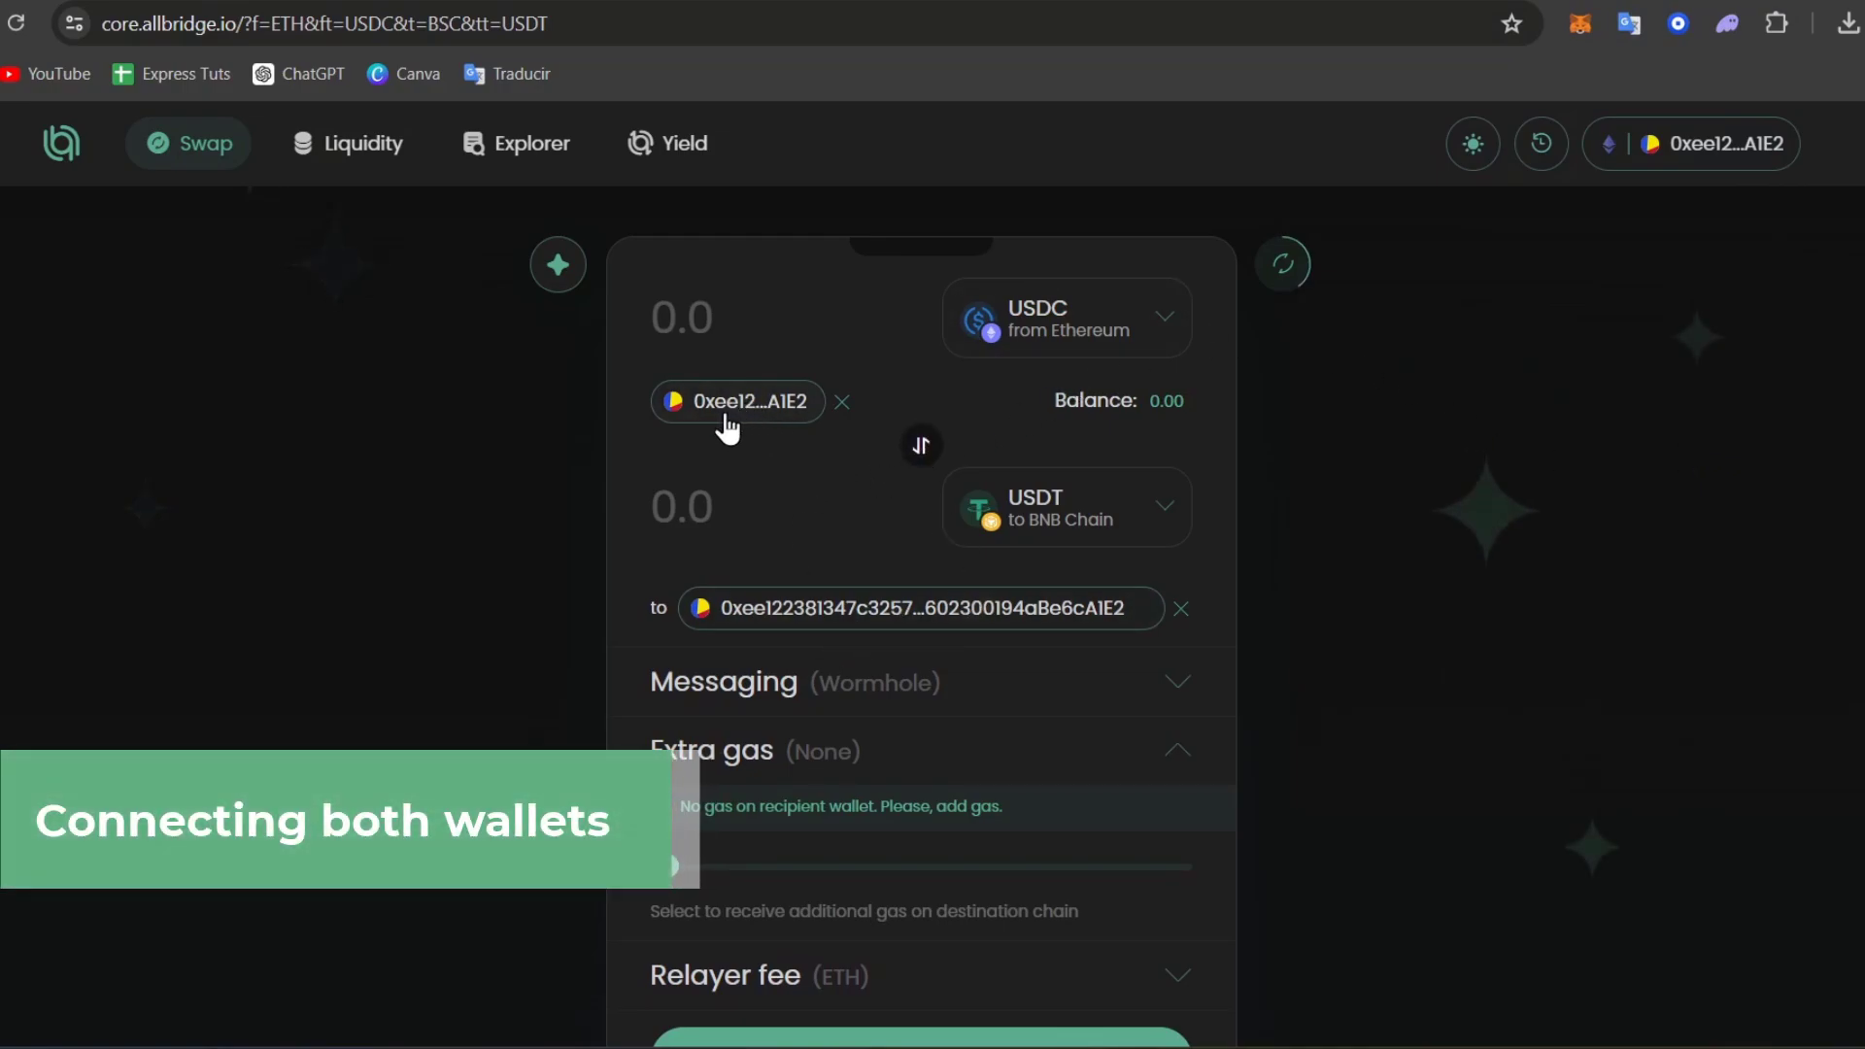
Choose USD Coin on Solana as the destination and USD Coin on Ethereum as the source.
click(1042, 334)
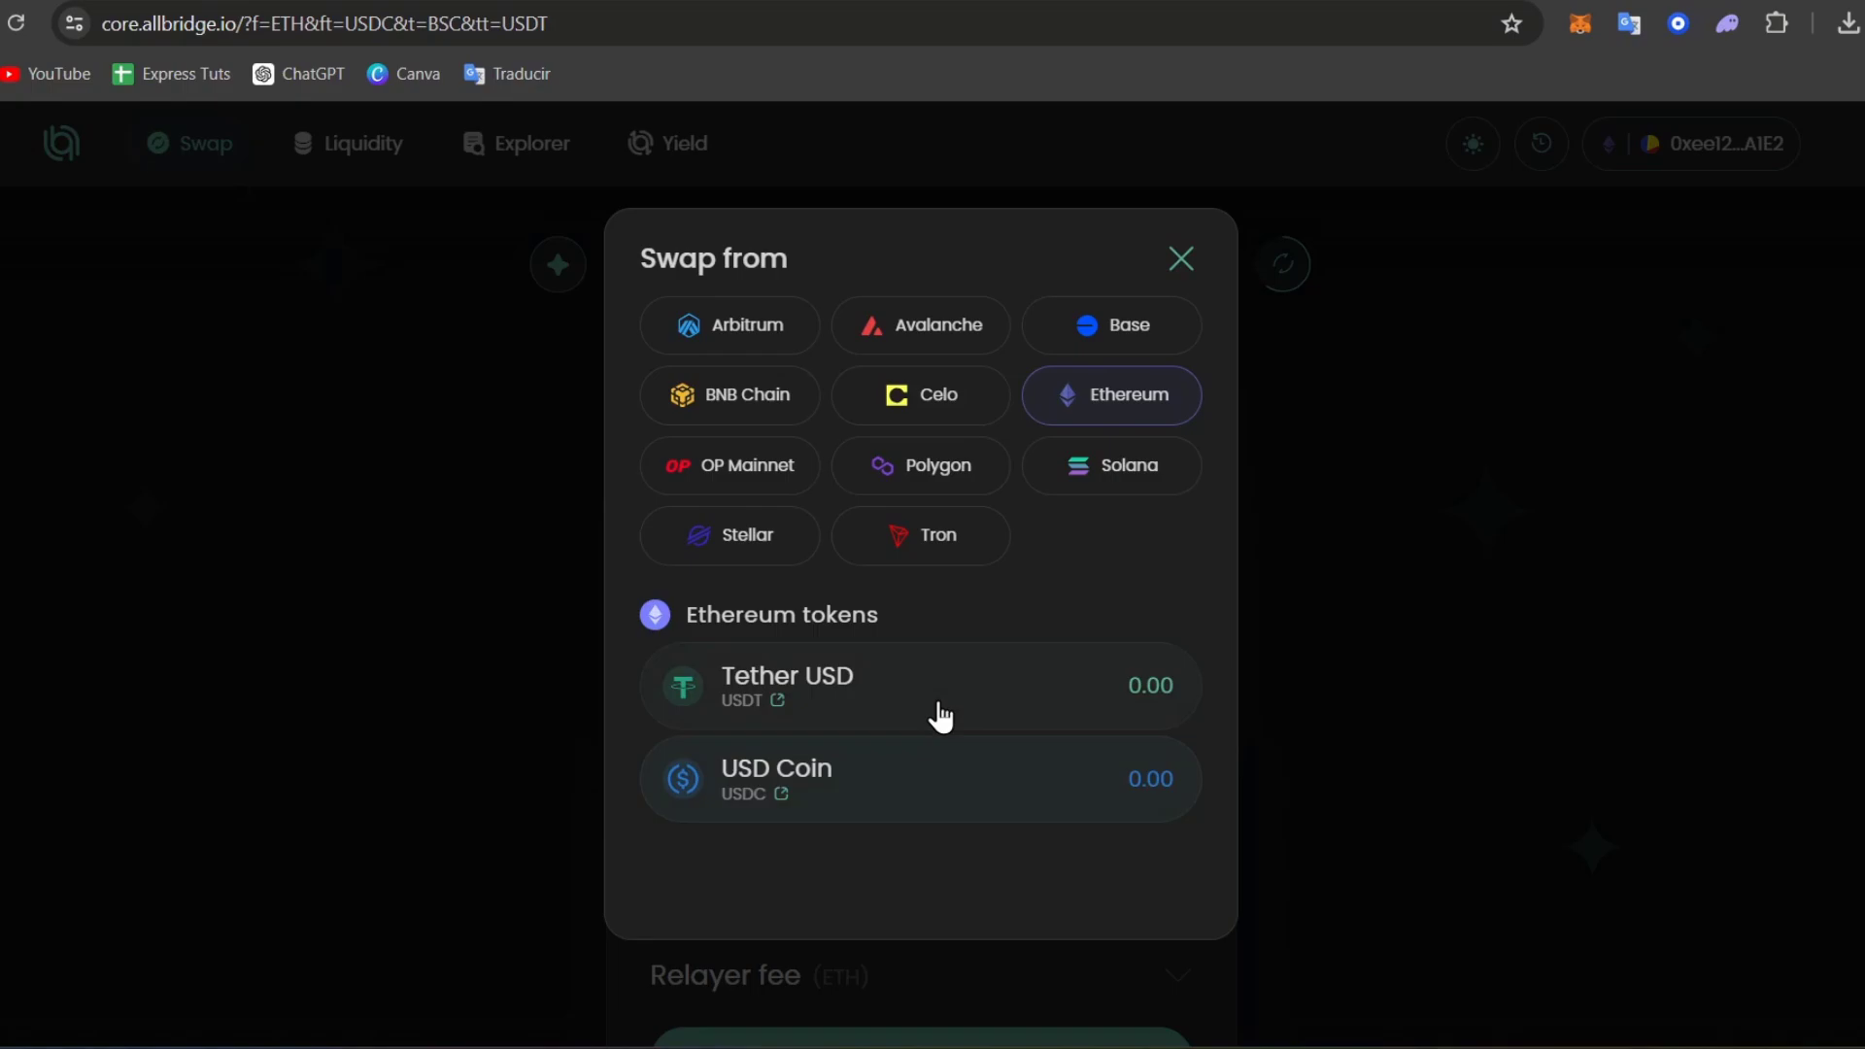
click(939, 715)
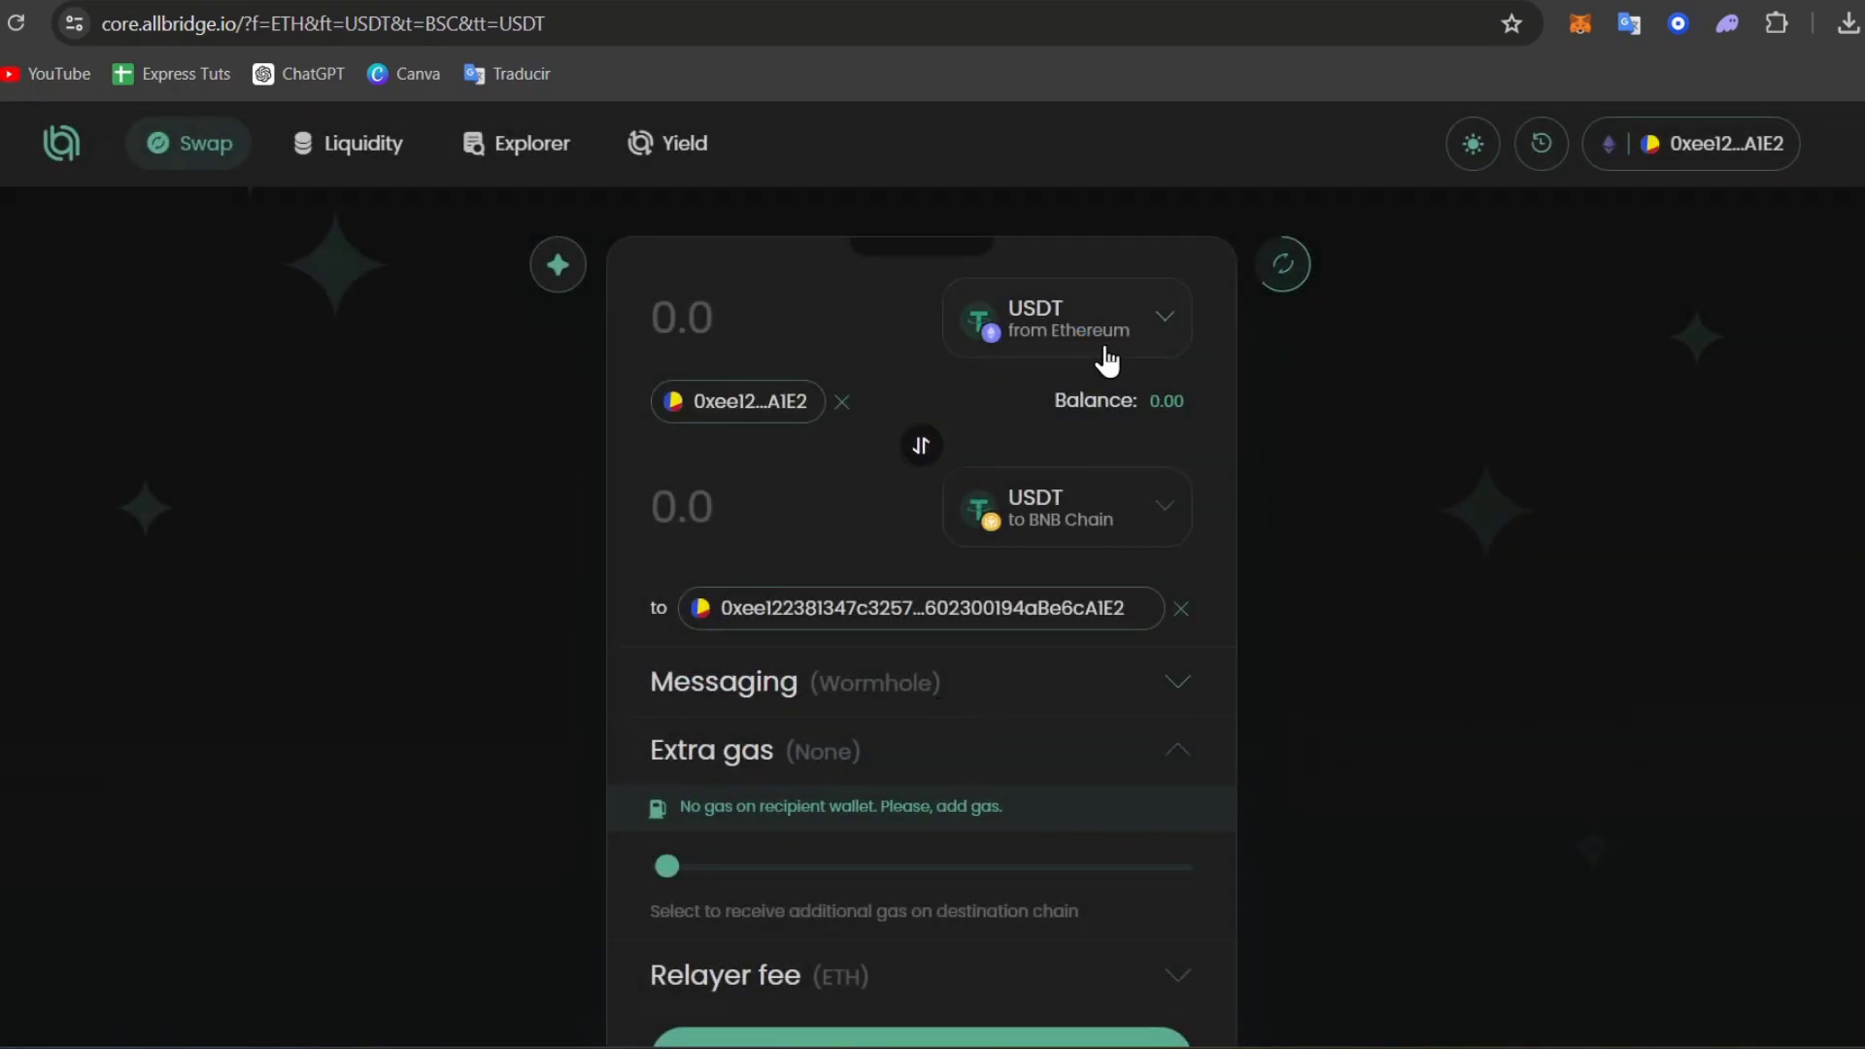
click(1137, 511)
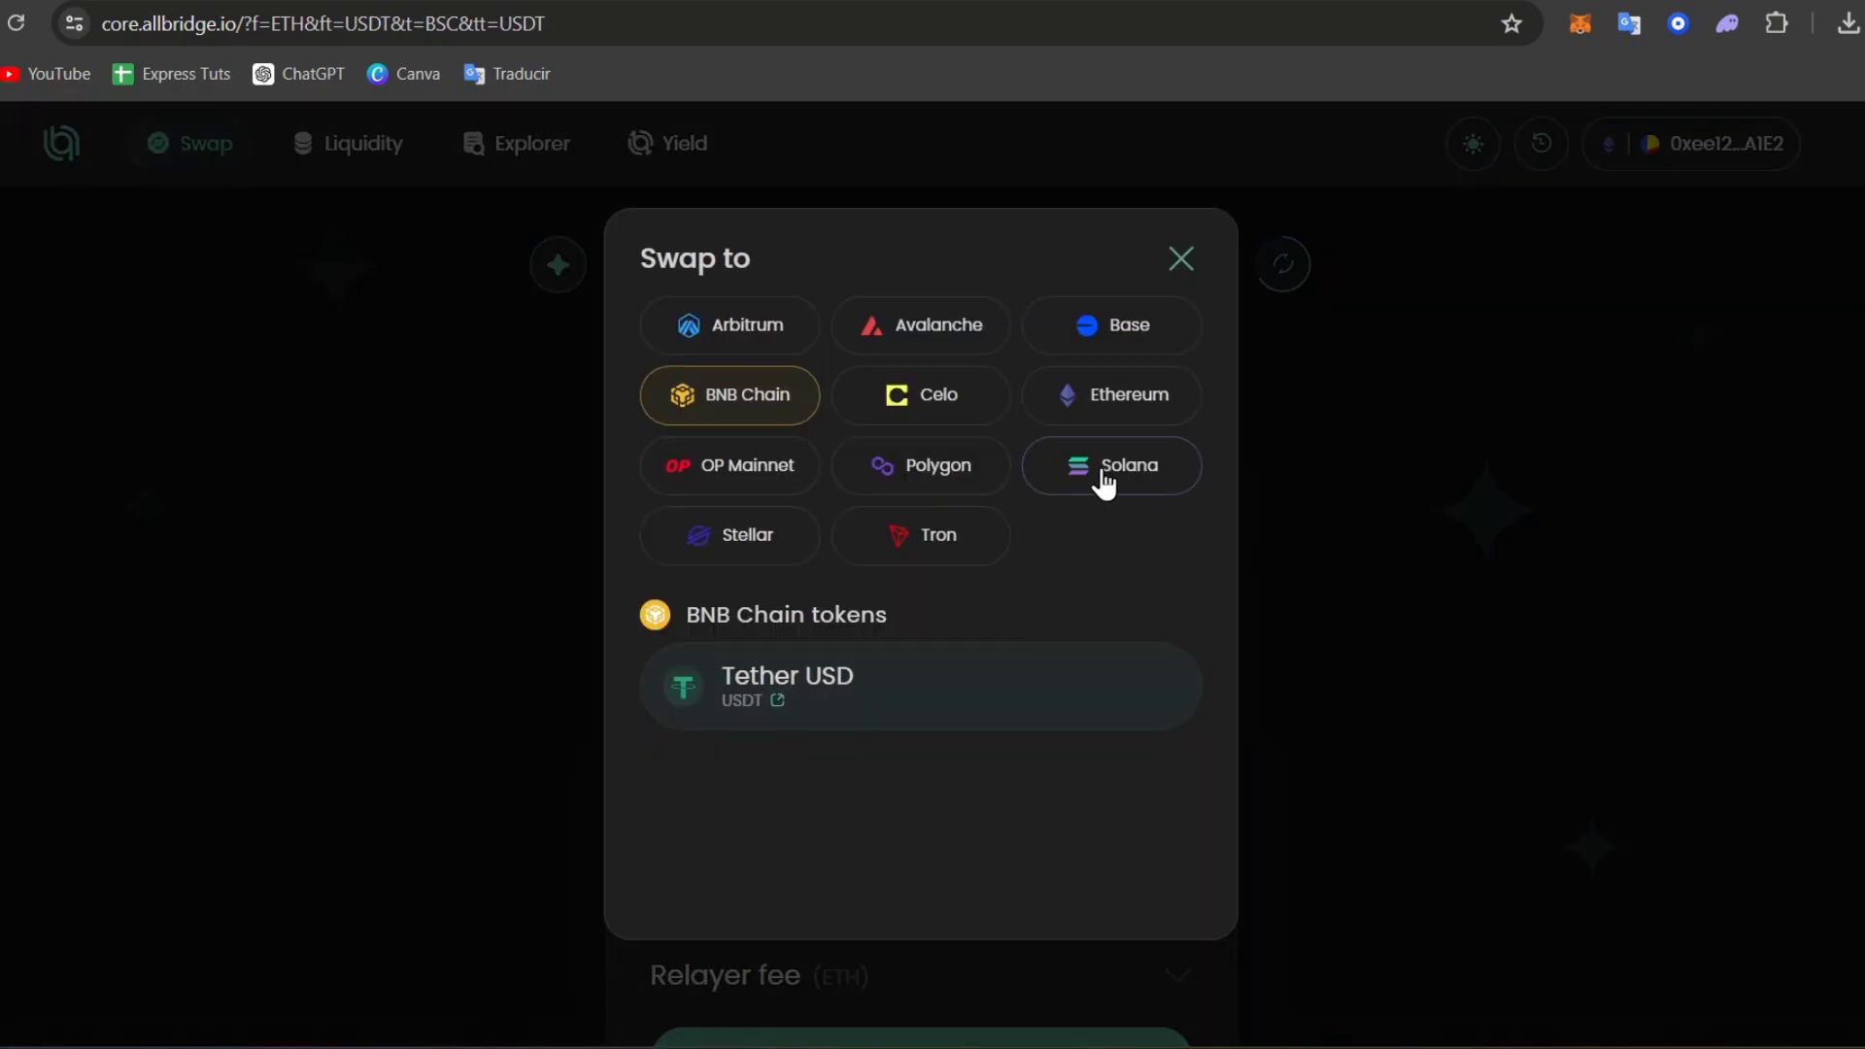
click(1098, 485)
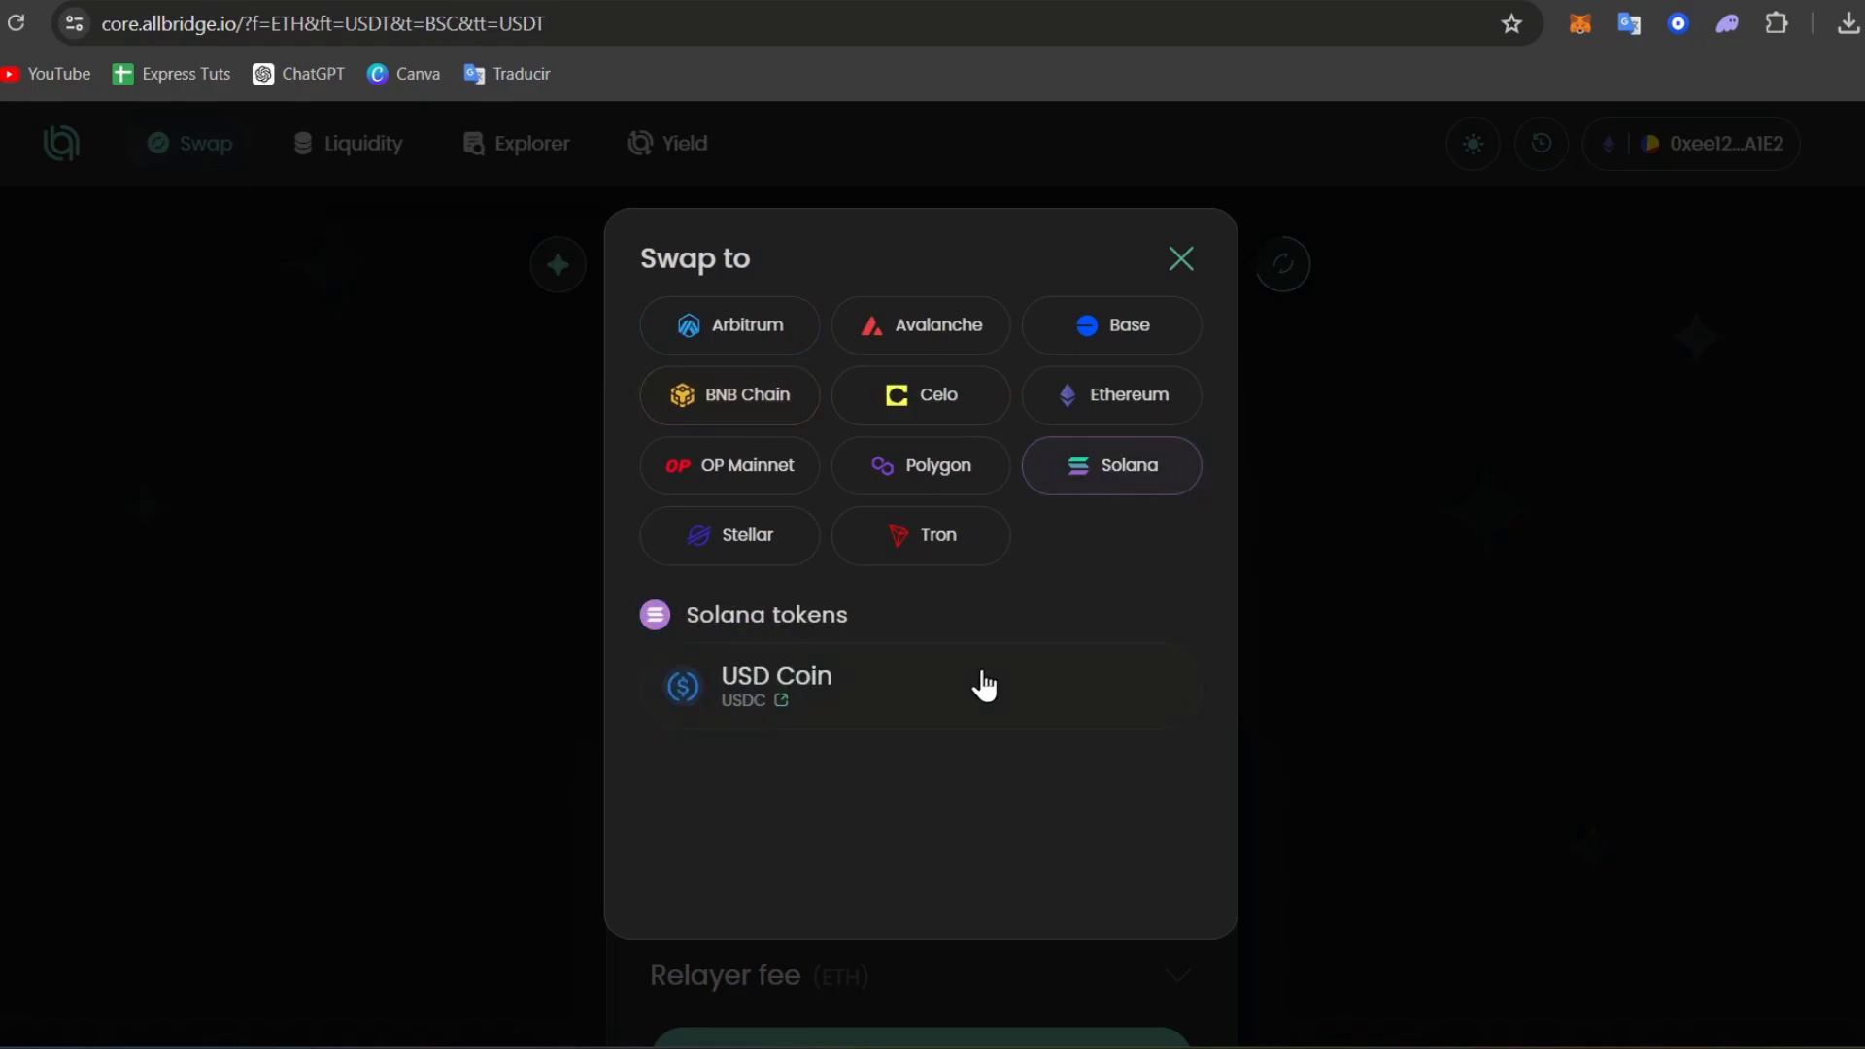
click(870, 691)
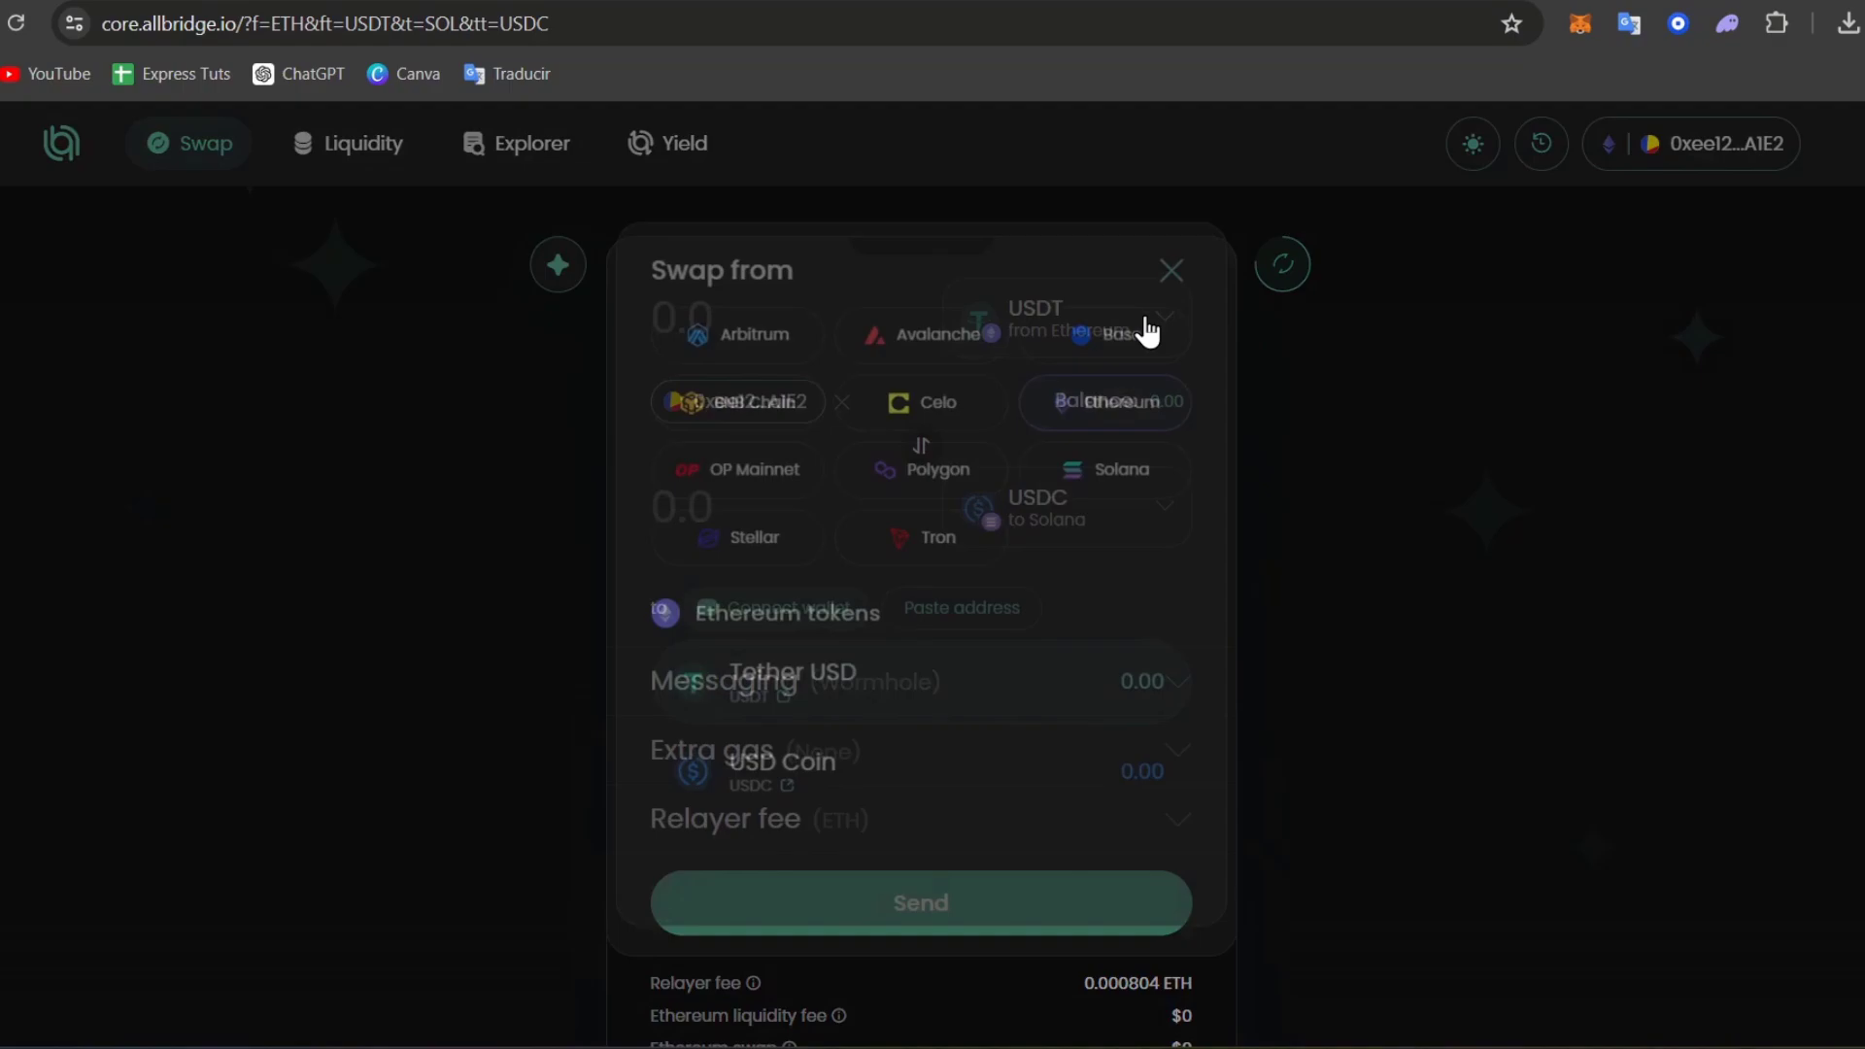
click(1000, 777)
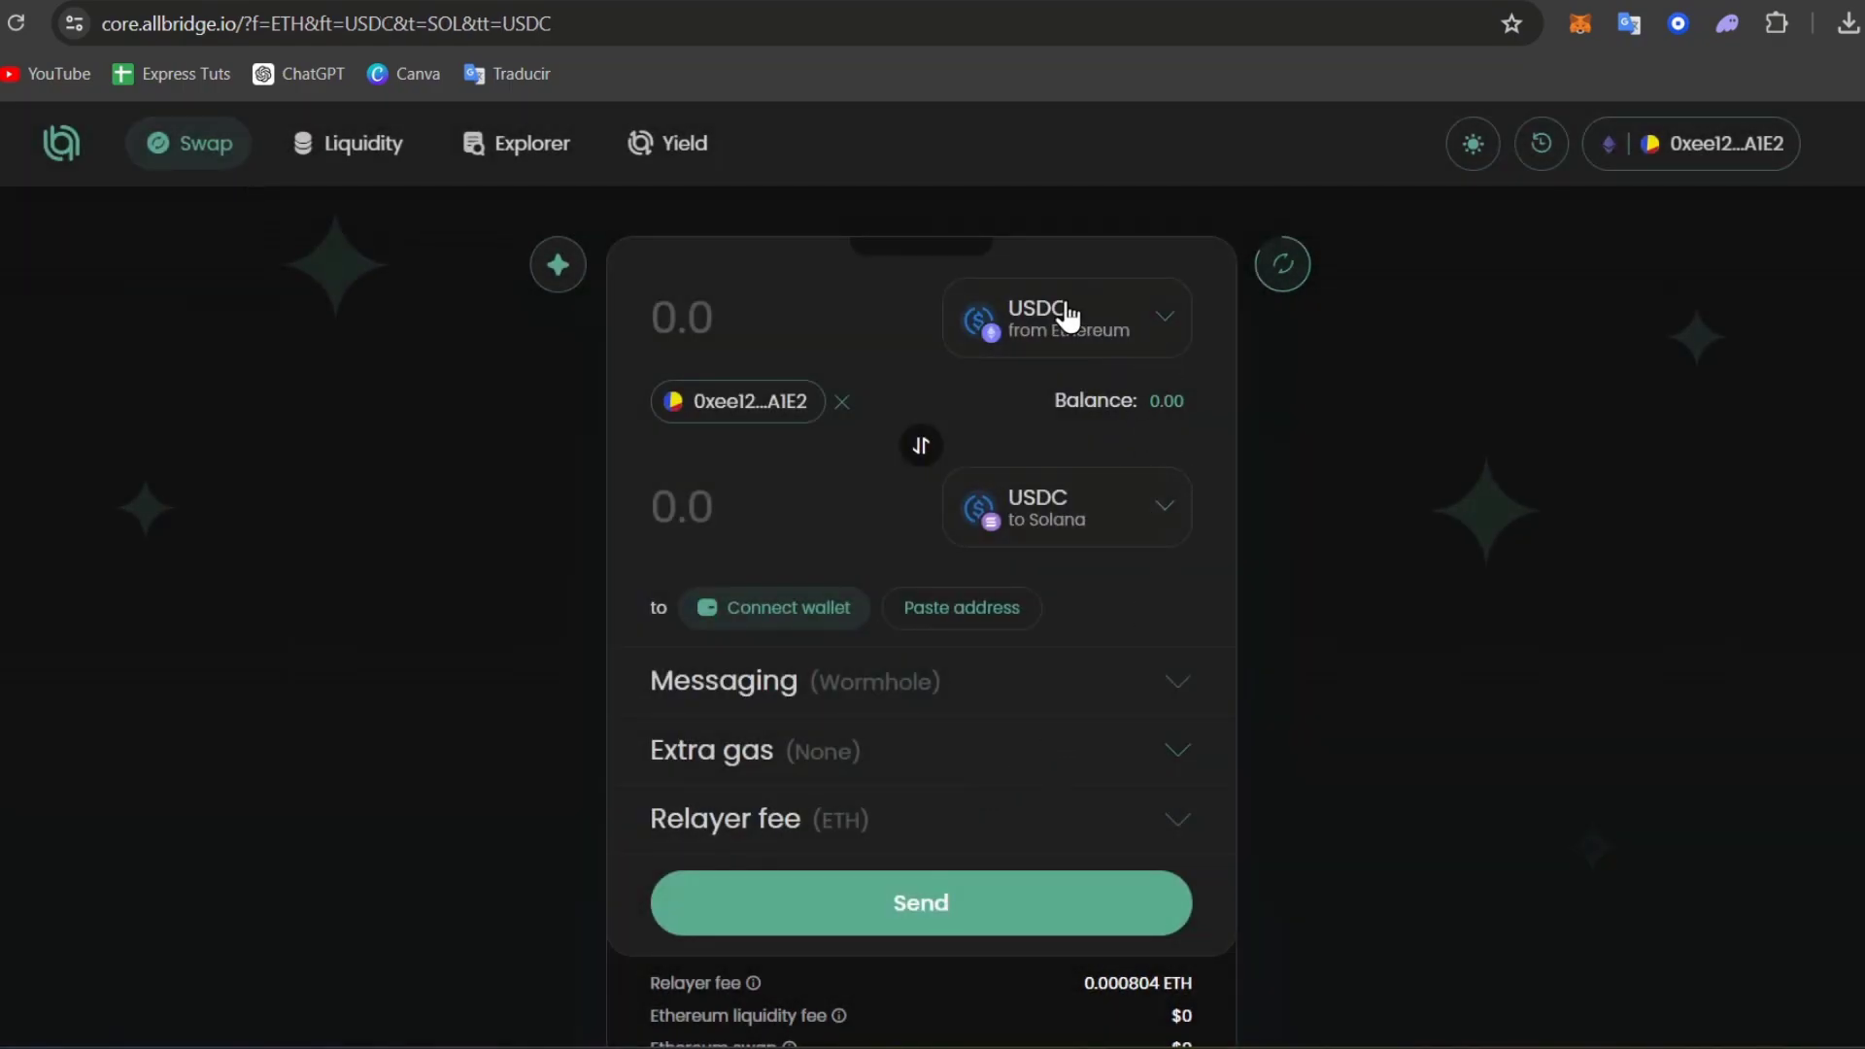
Connect Phantom as the Solana recipient wallet and approve the connection.
click(787, 608)
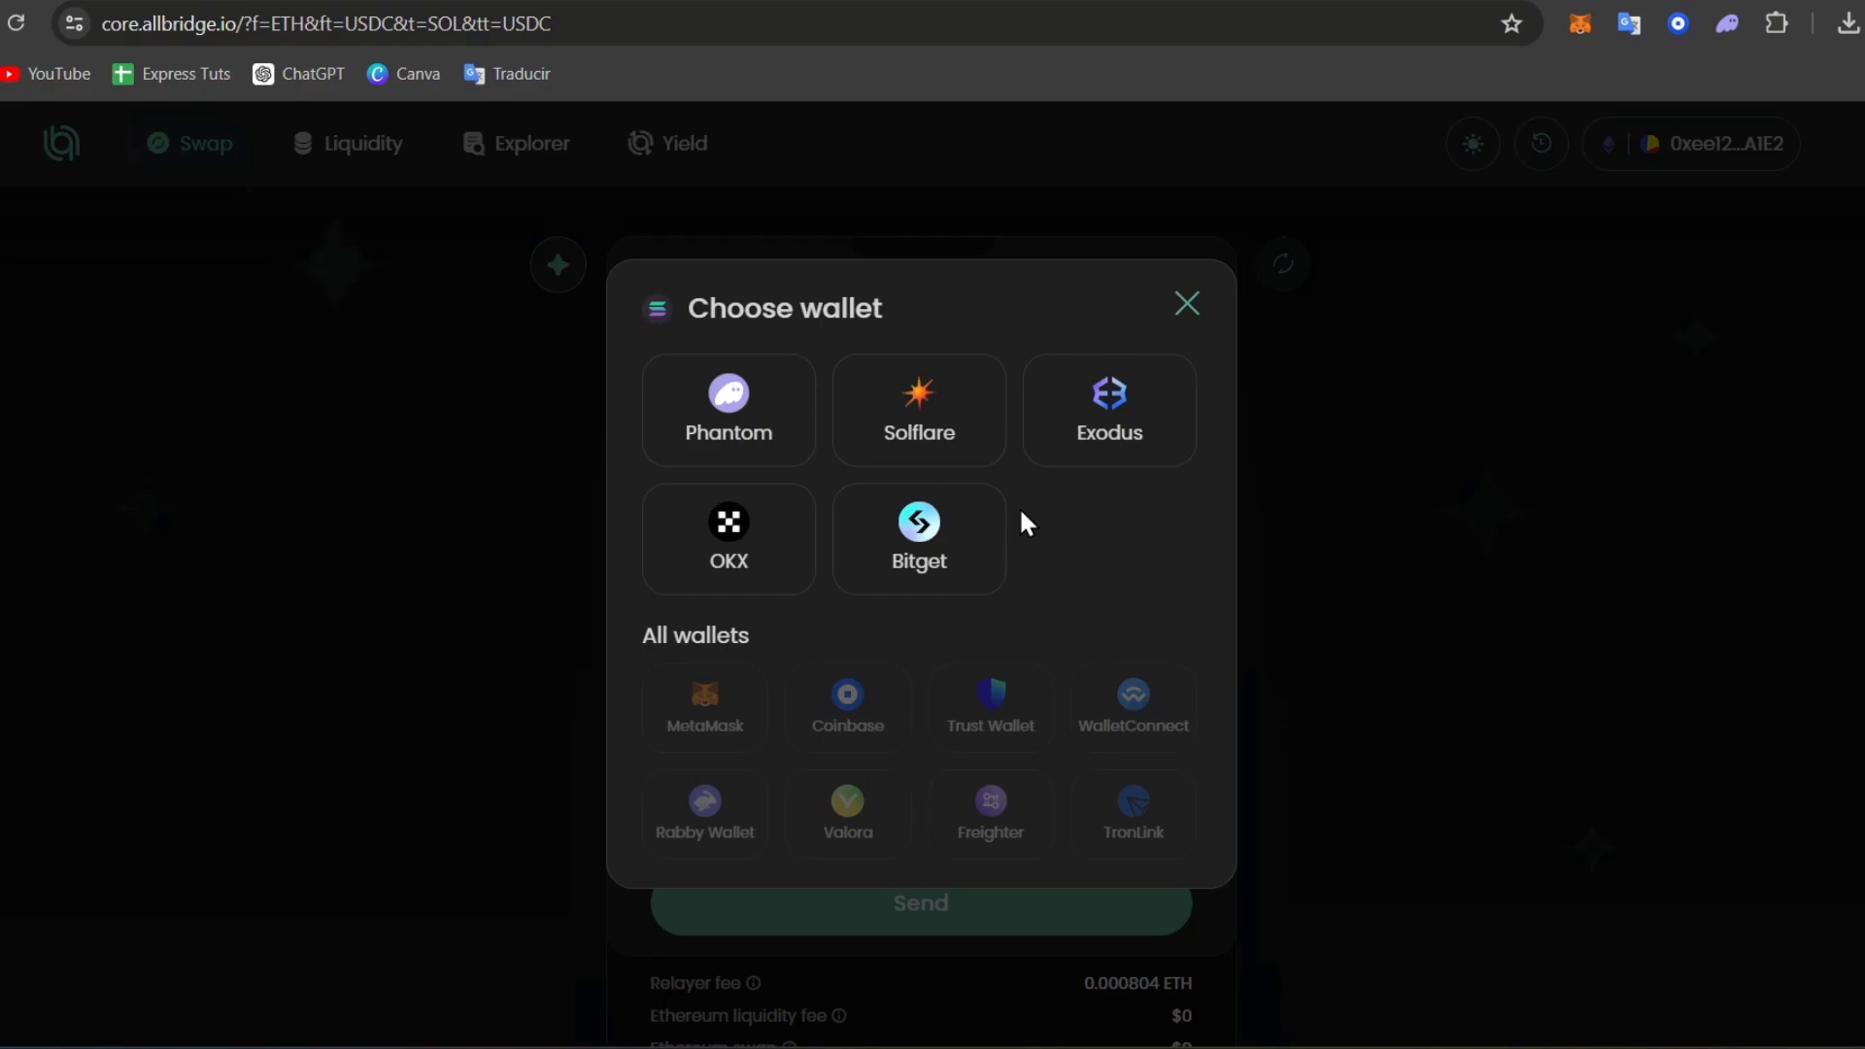
click(737, 439)
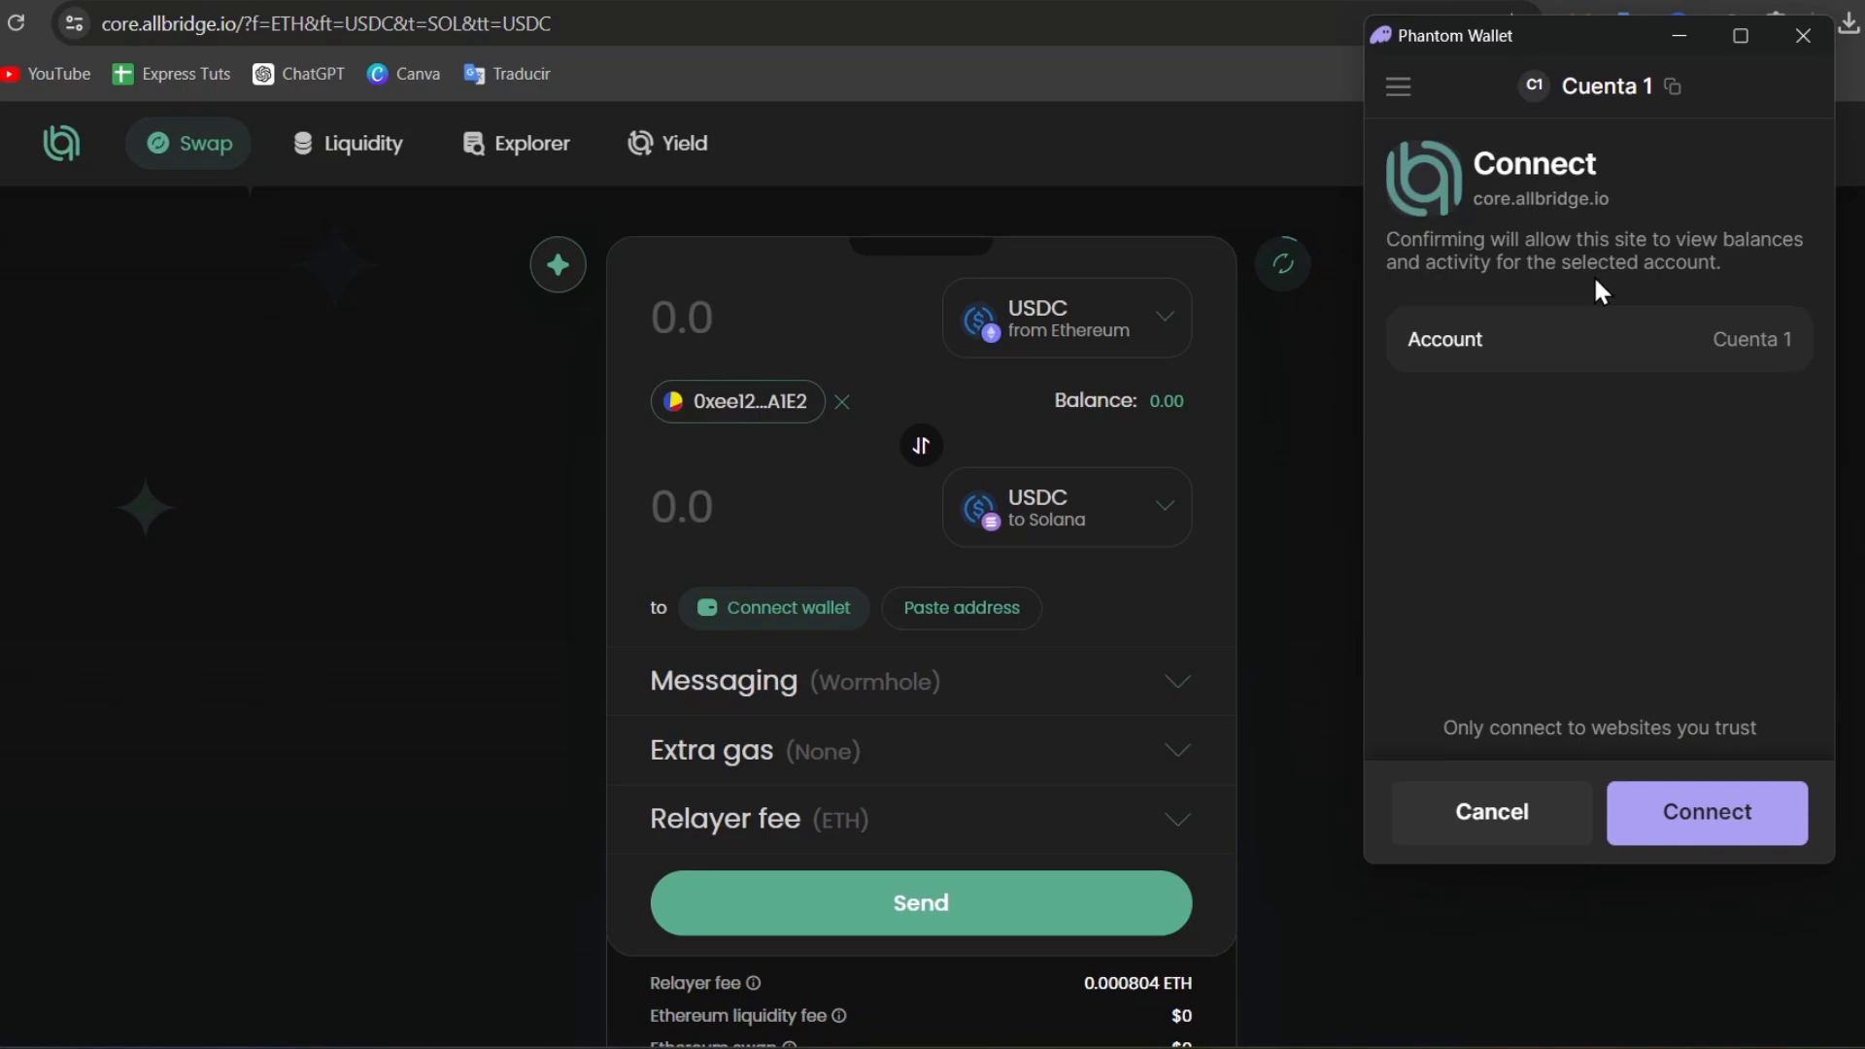
click(1700, 821)
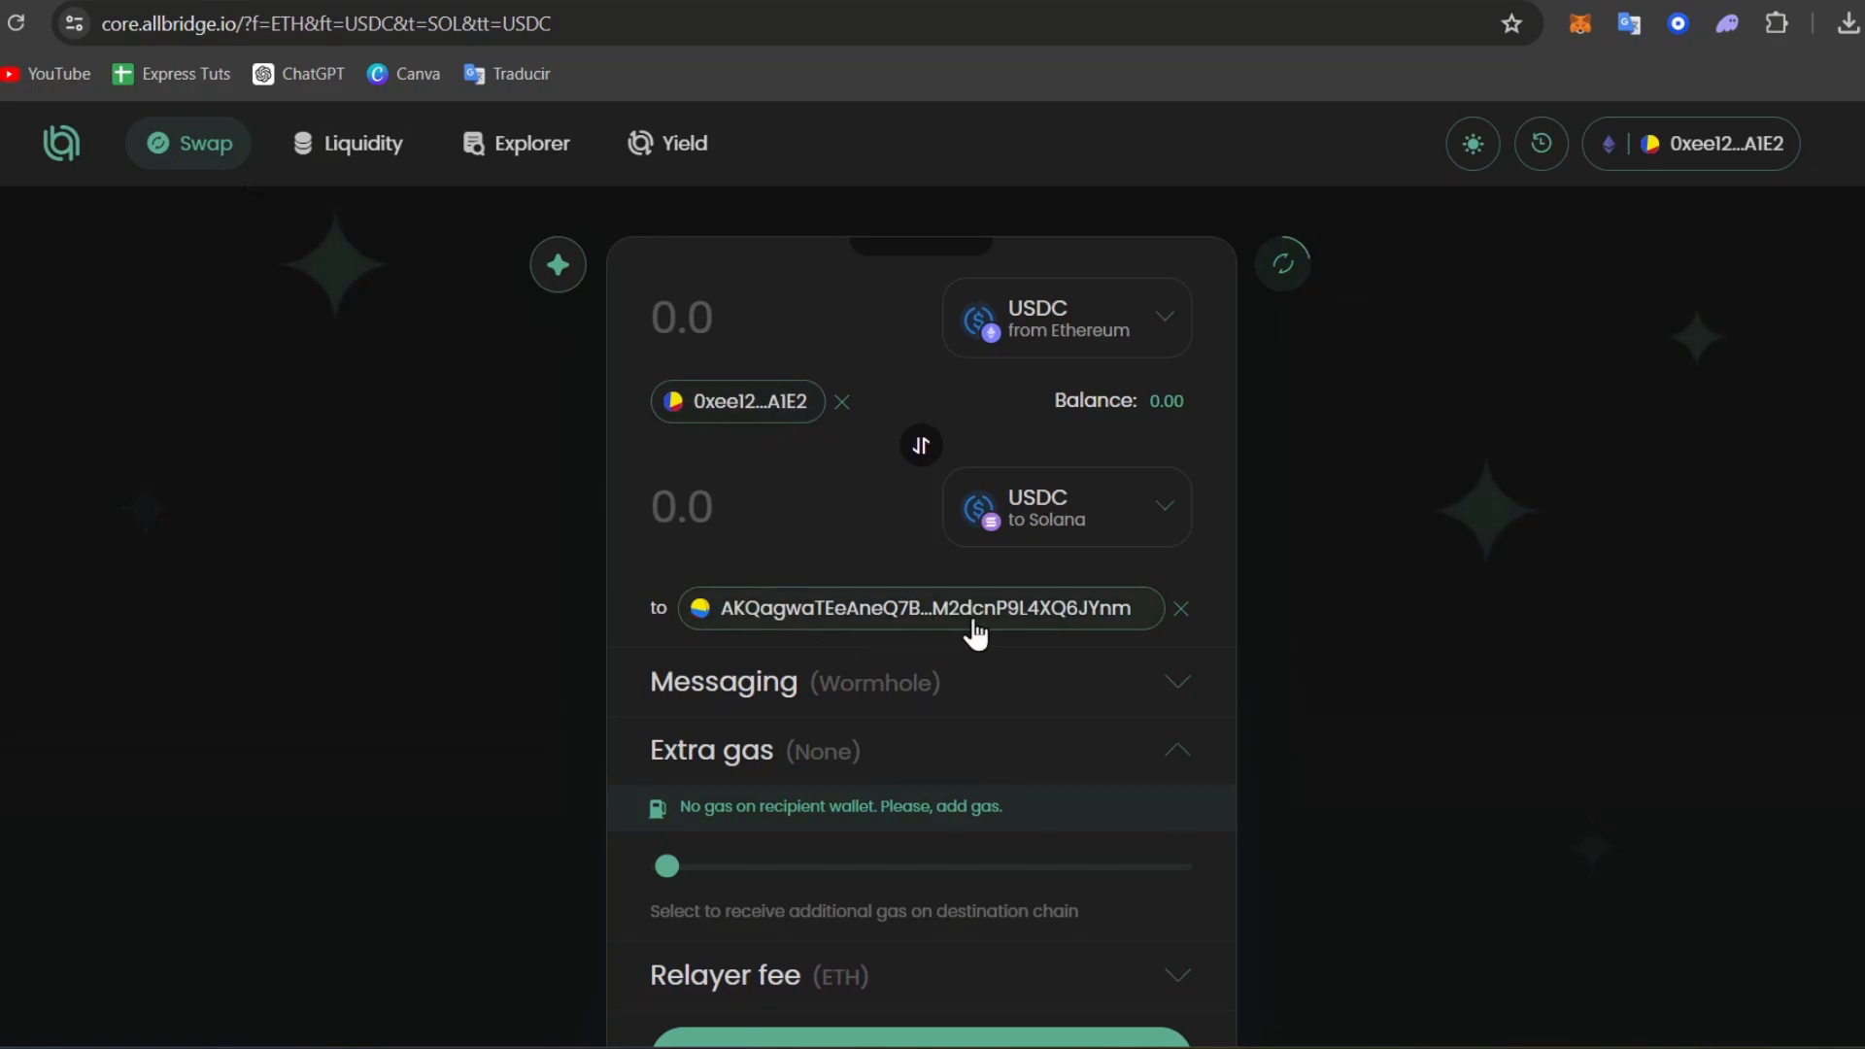
Pay the relayer fee in USDC and review the 2.82 USDC fee details.
click(997, 685)
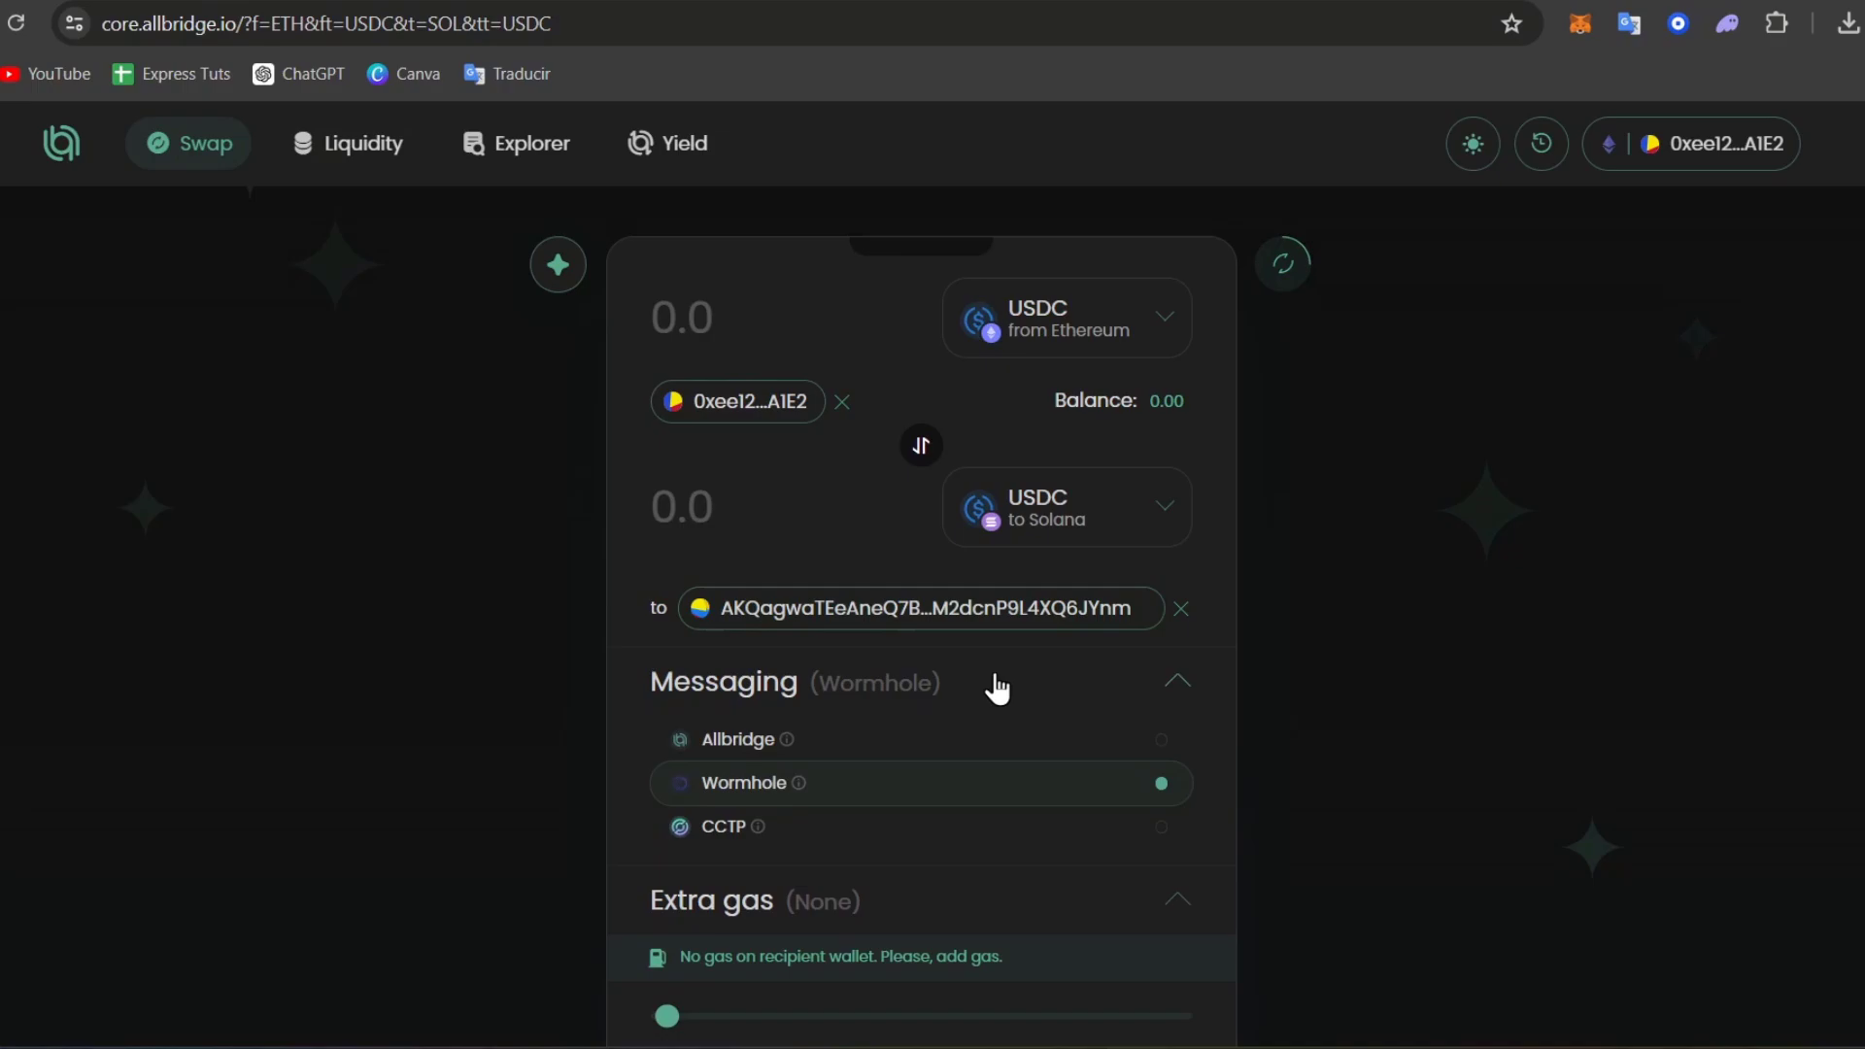
click(997, 685)
scroll(997, 686, down, 2)
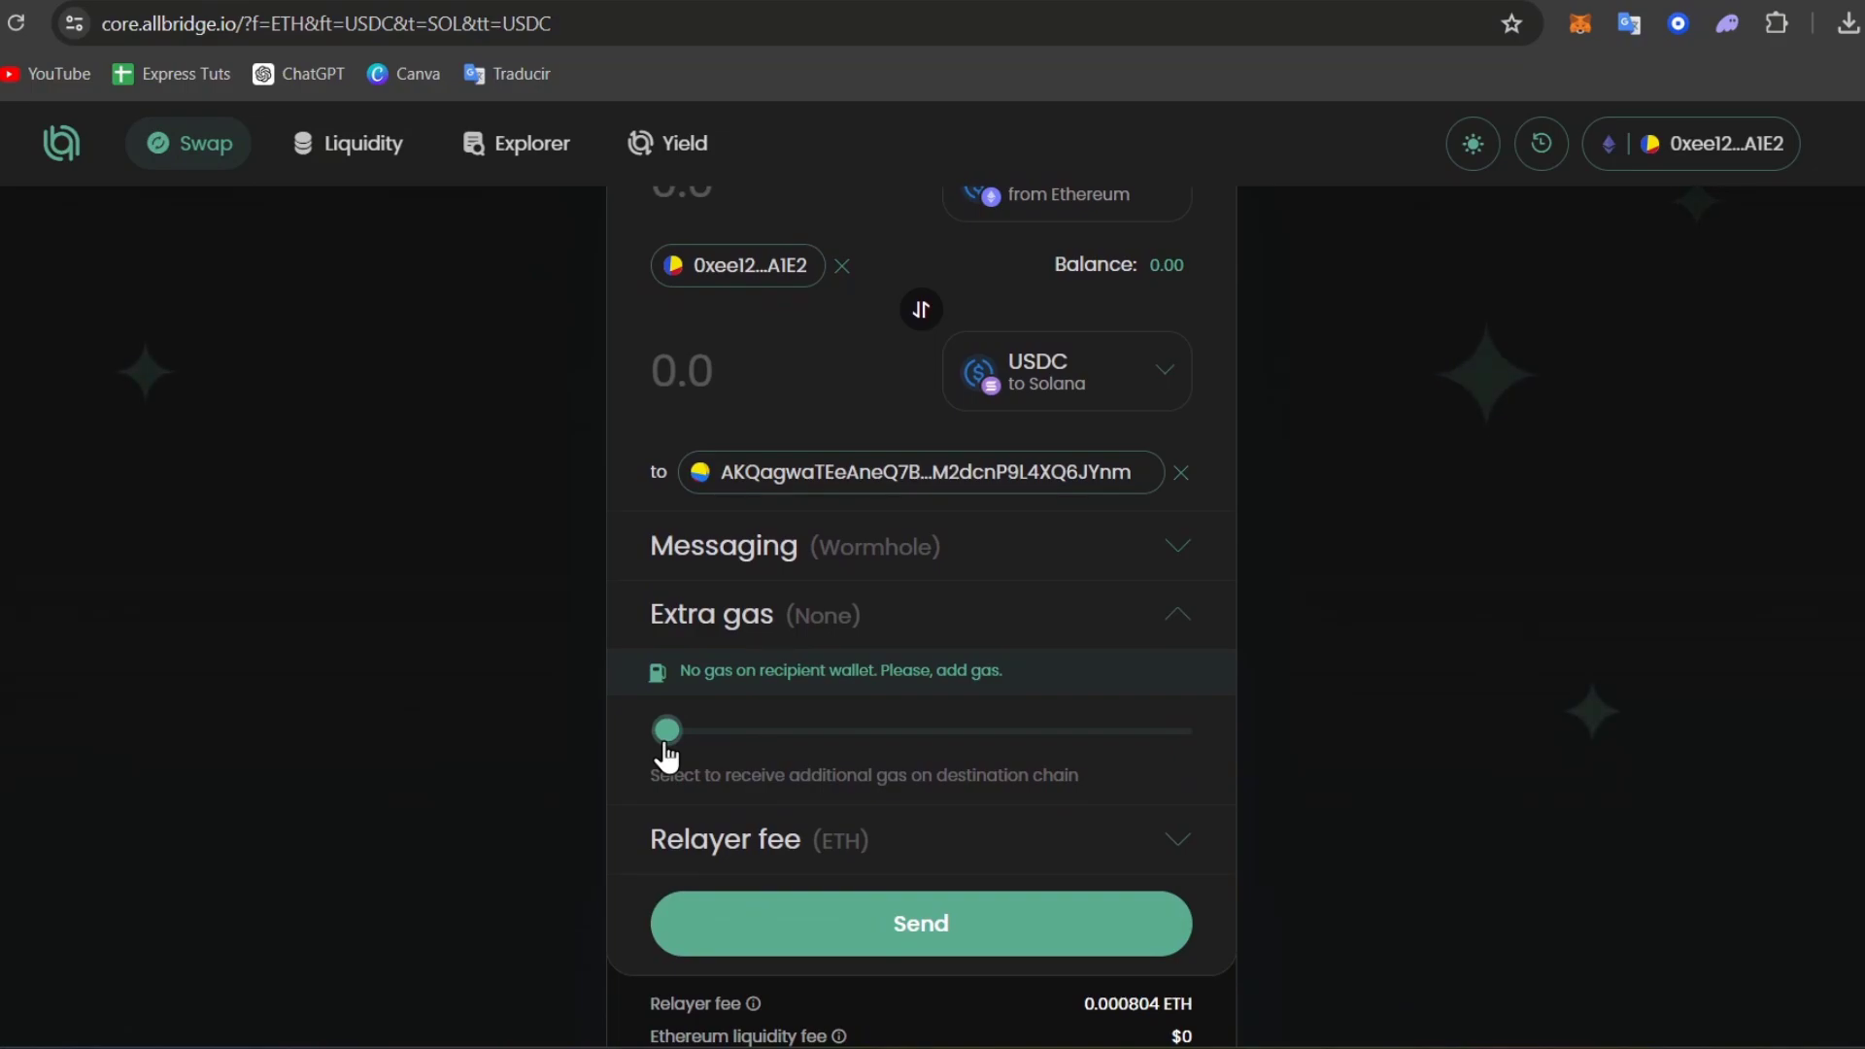
click(1156, 827)
scroll(1153, 835, down, 1)
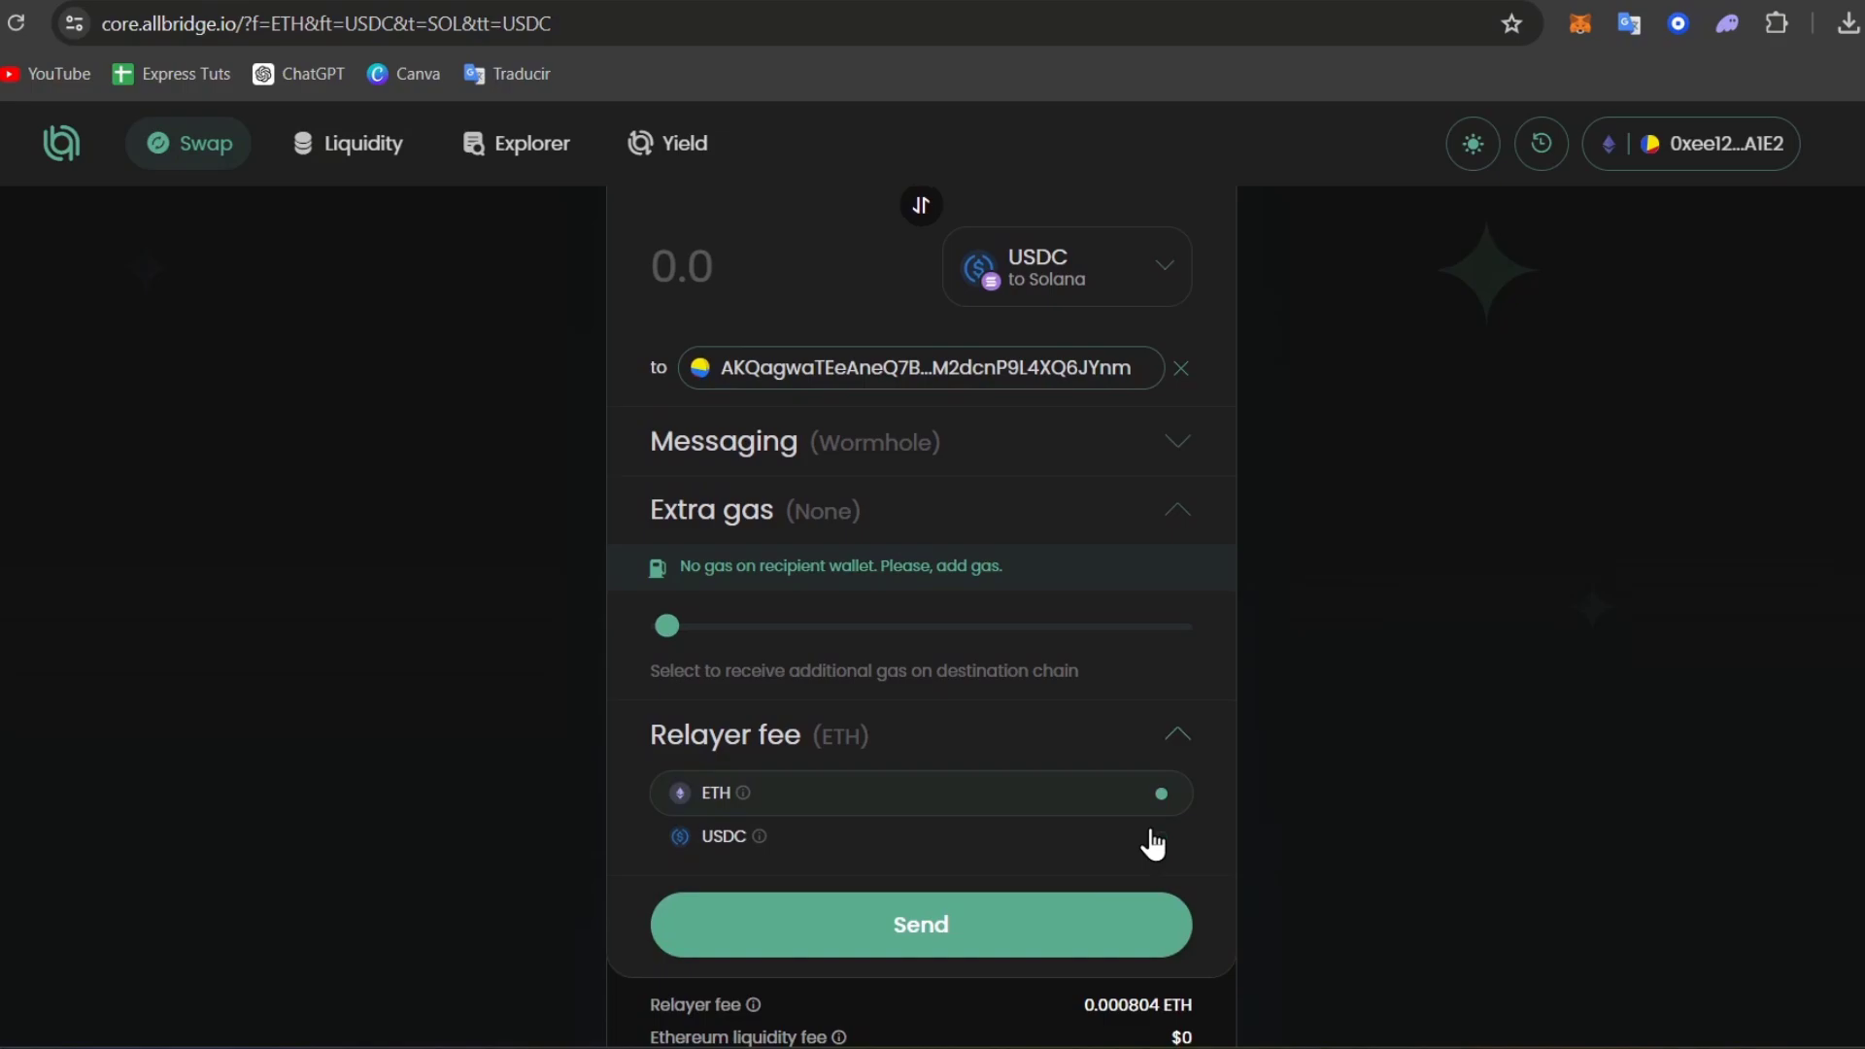
click(826, 822)
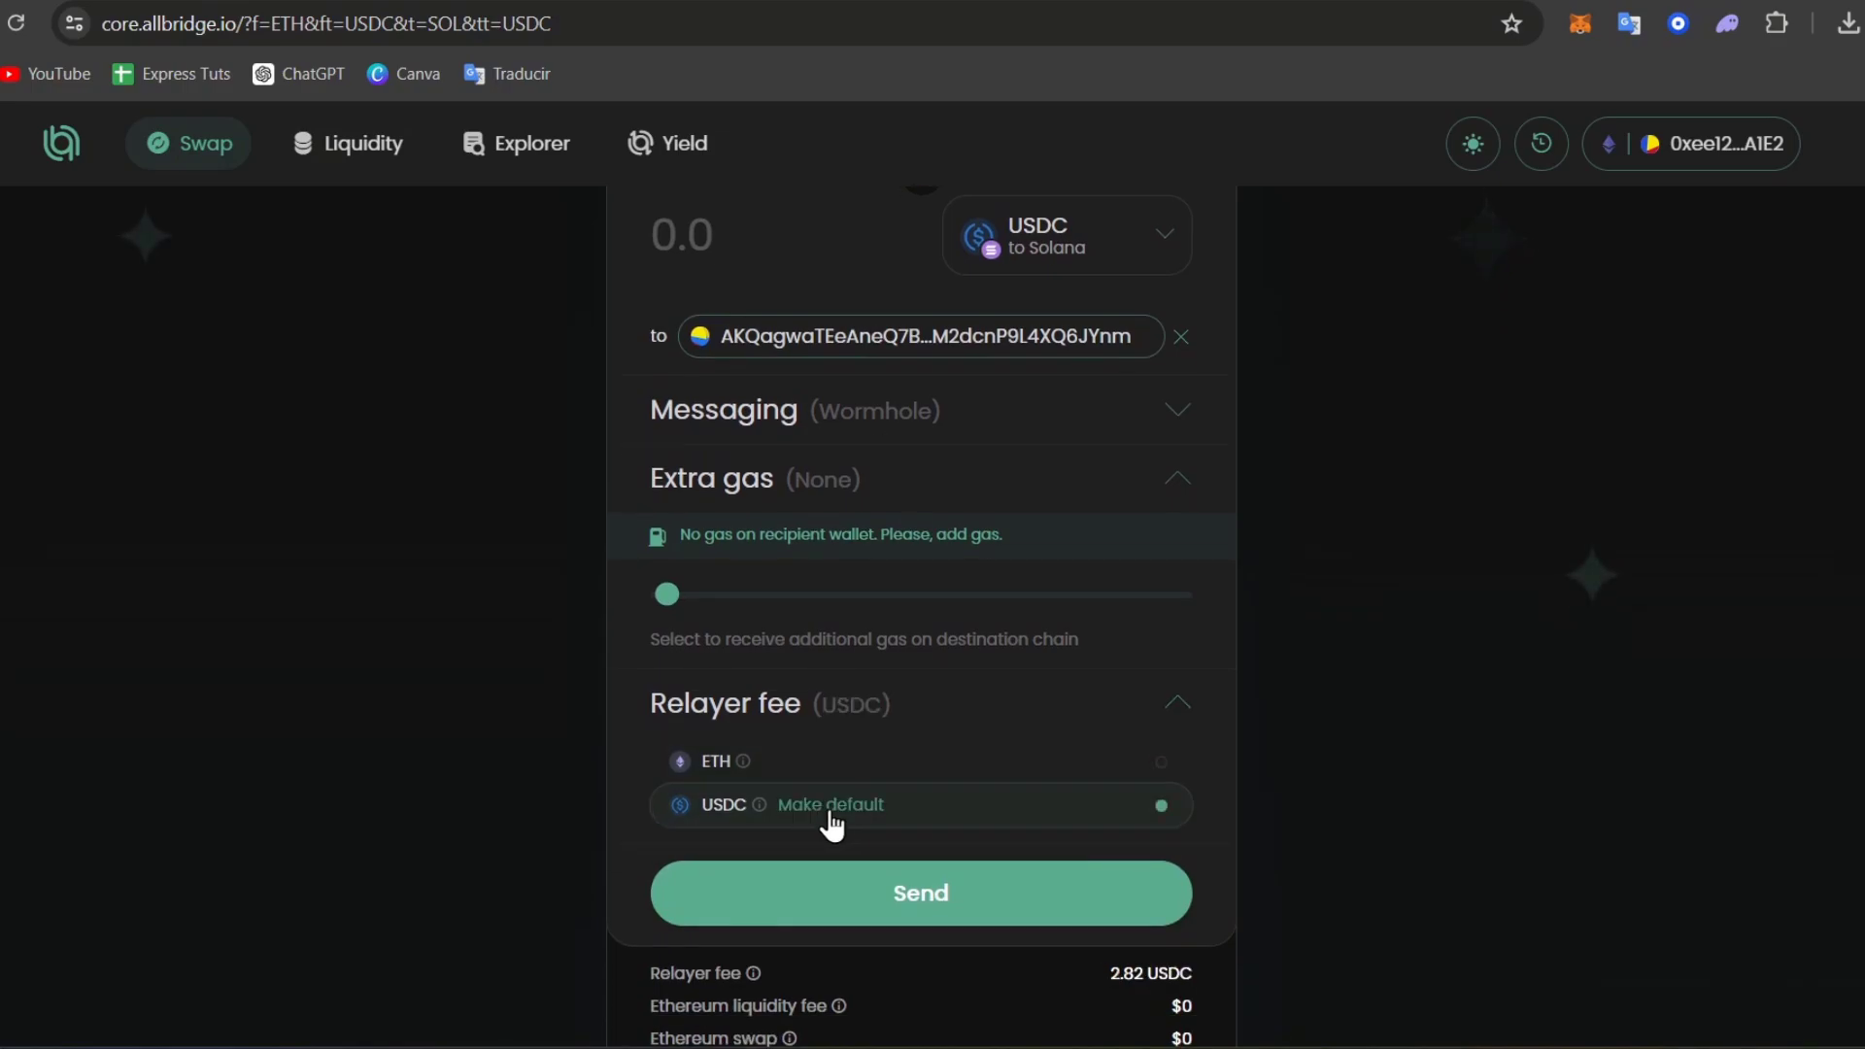
mouse_move(778, 810)
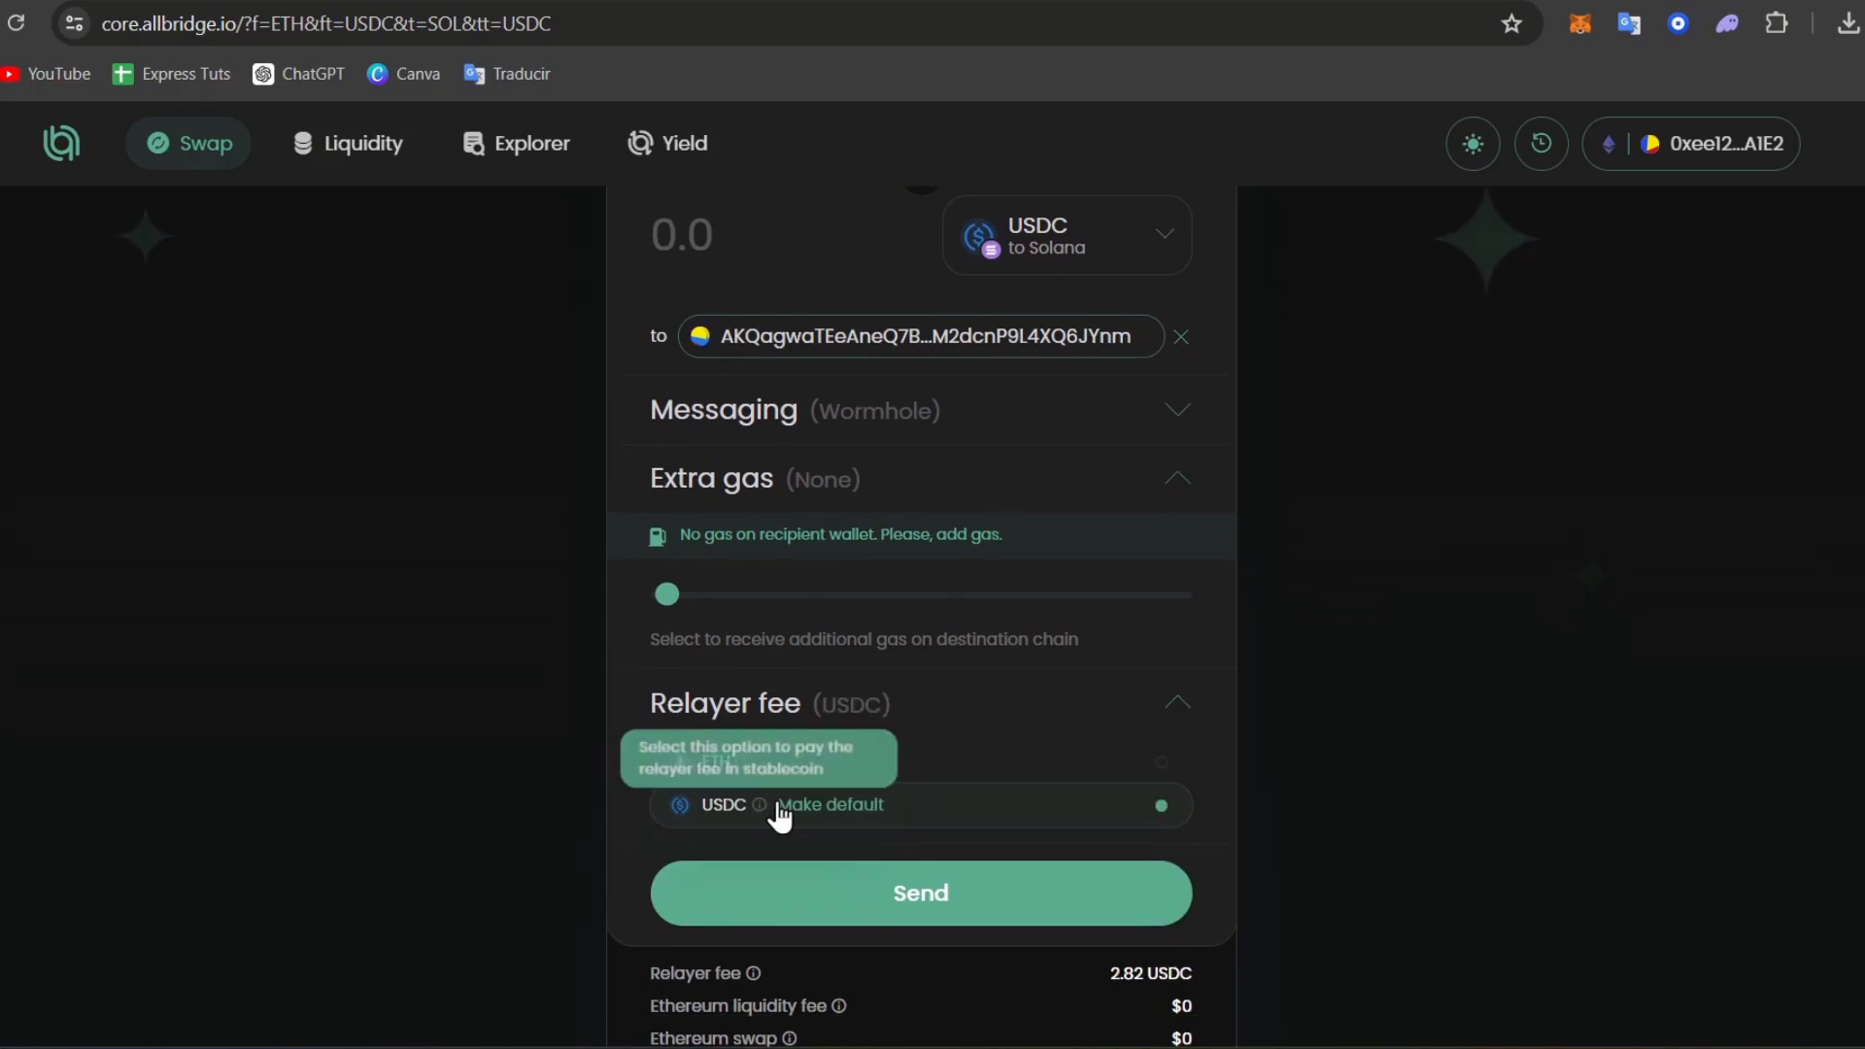
scroll(1029, 811, down, 1)
scroll(1029, 811, down, 1)
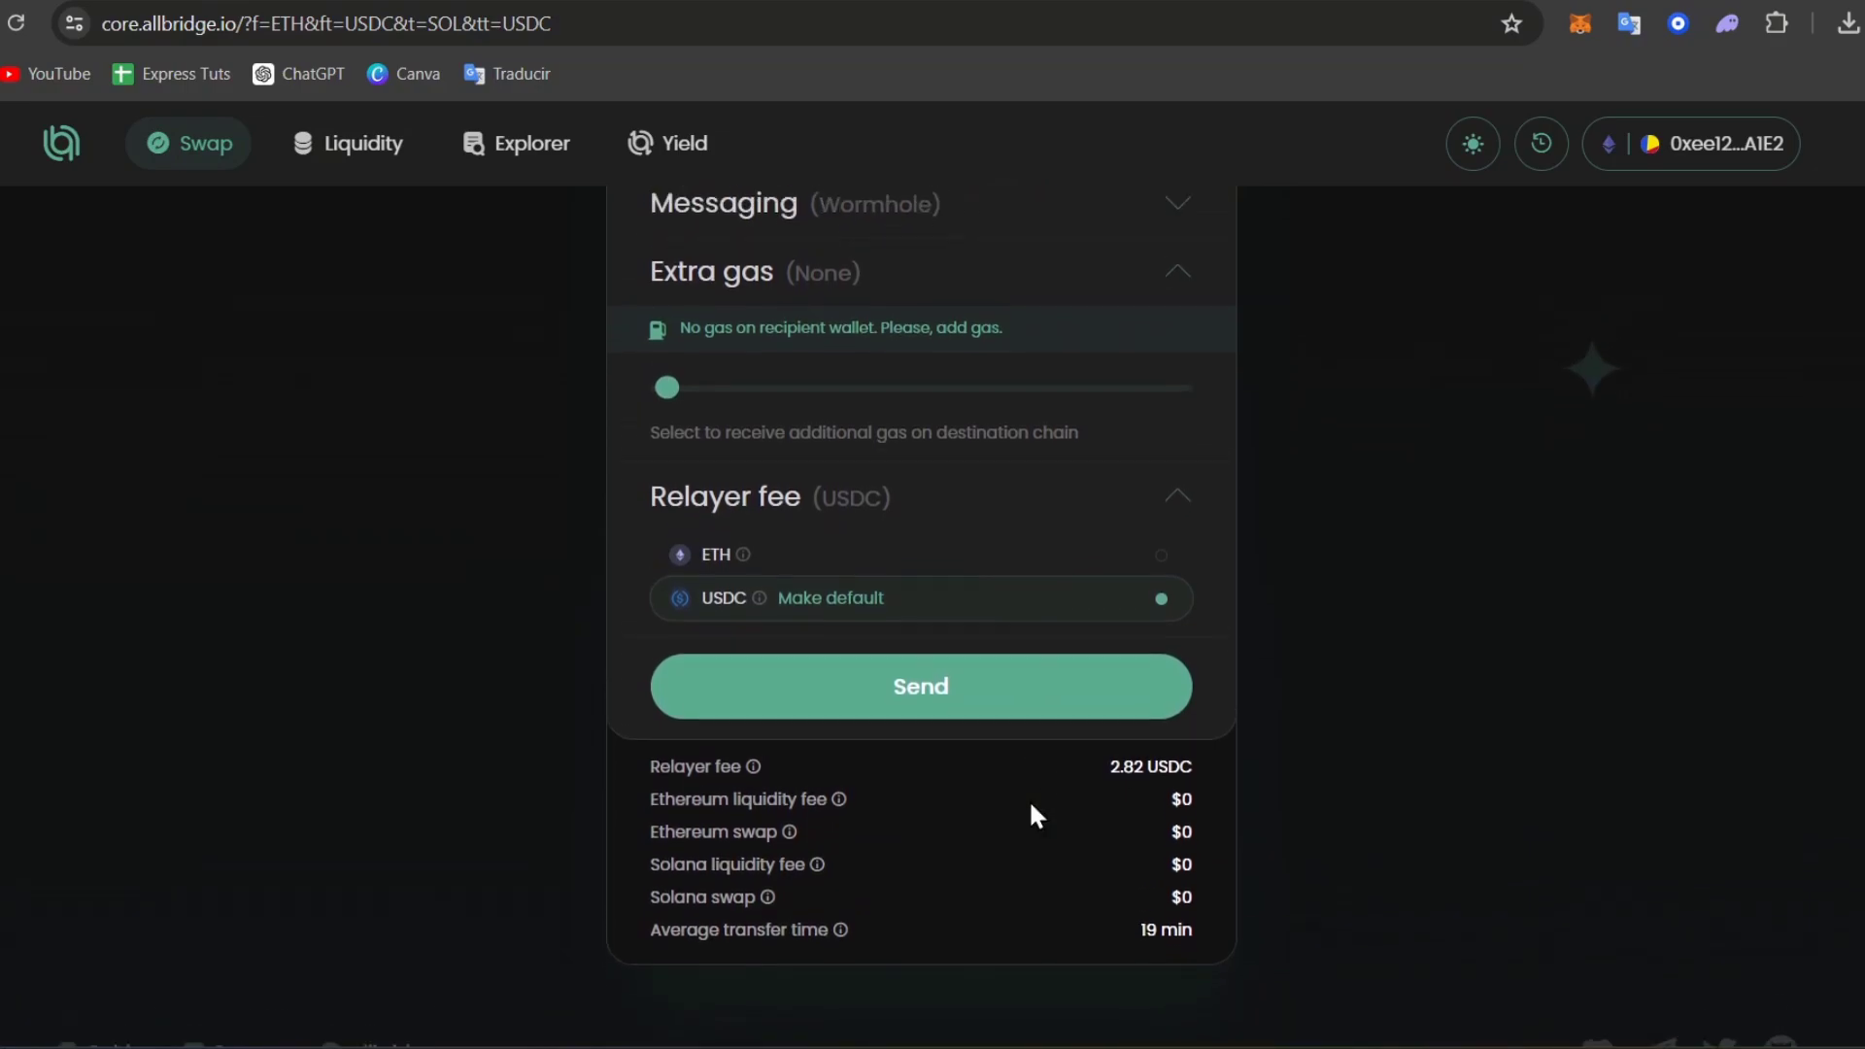
scroll(1028, 817, up, 5)
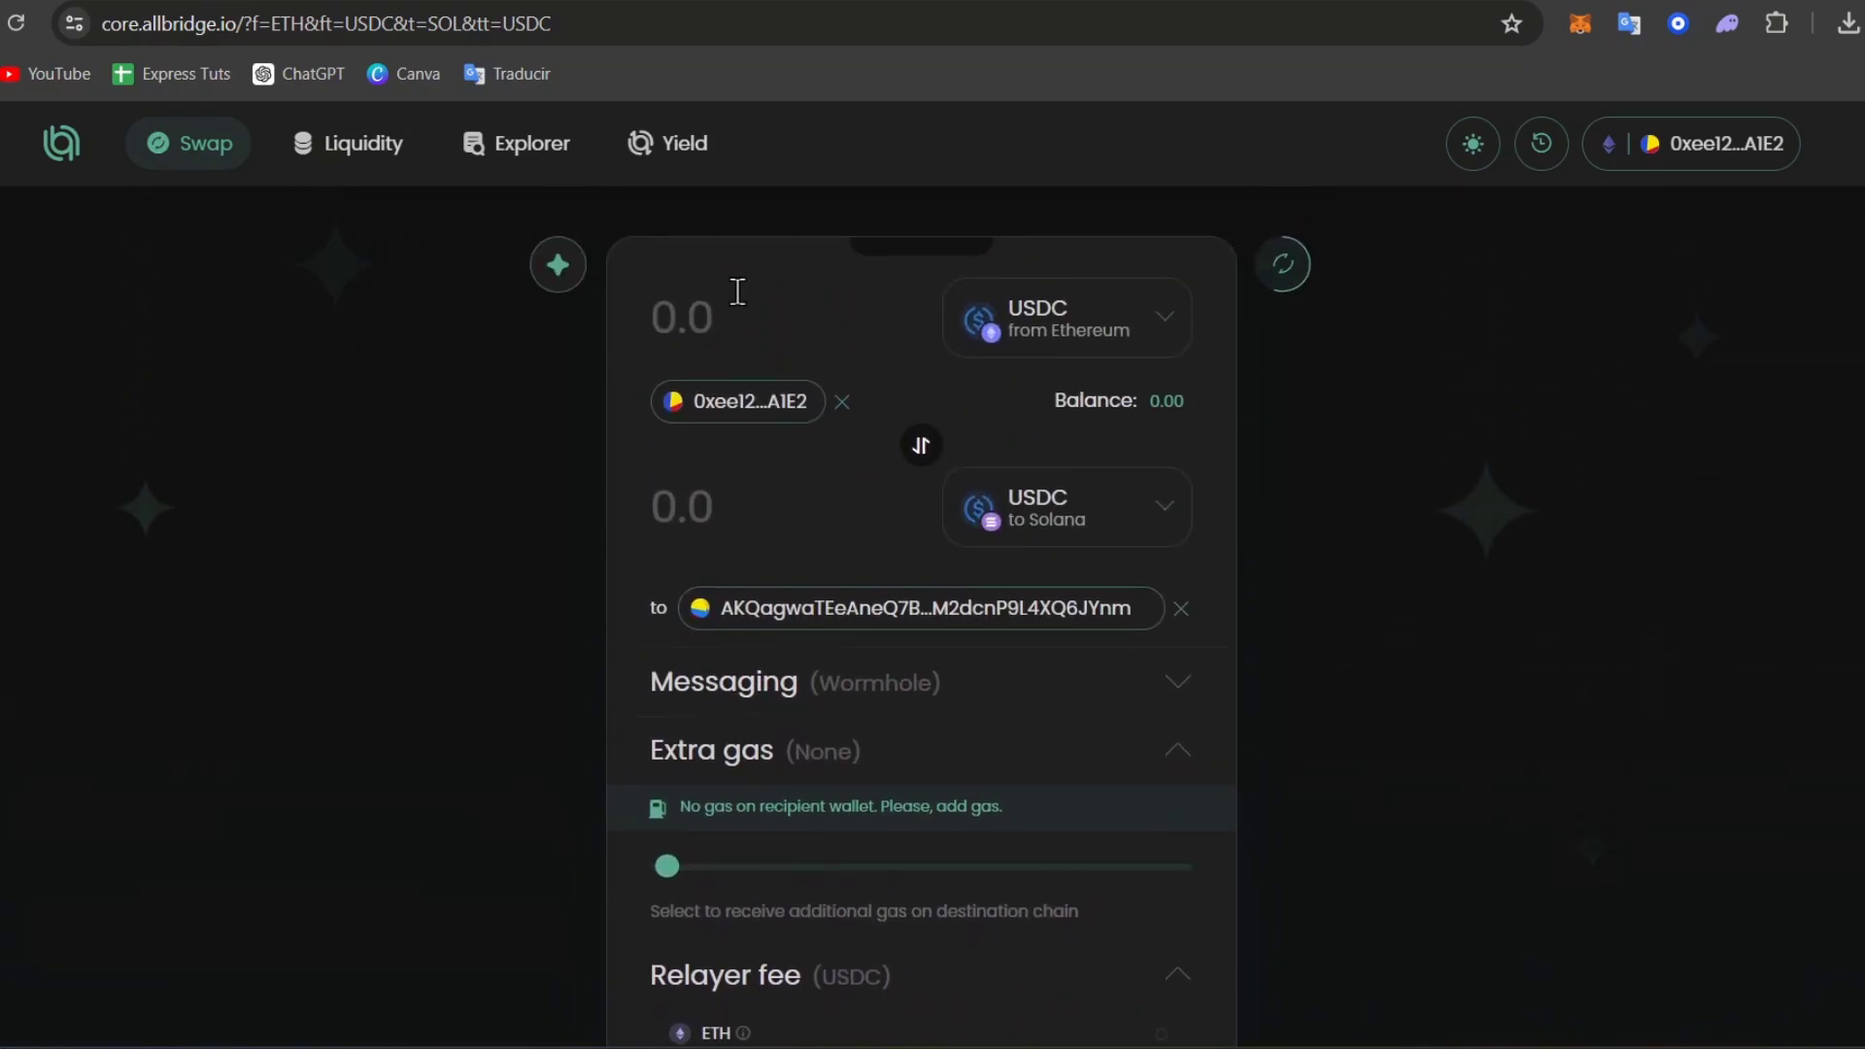
Enter 21 USDC to send and check the roughly 18.13 USDC received on Solana.
text(21)
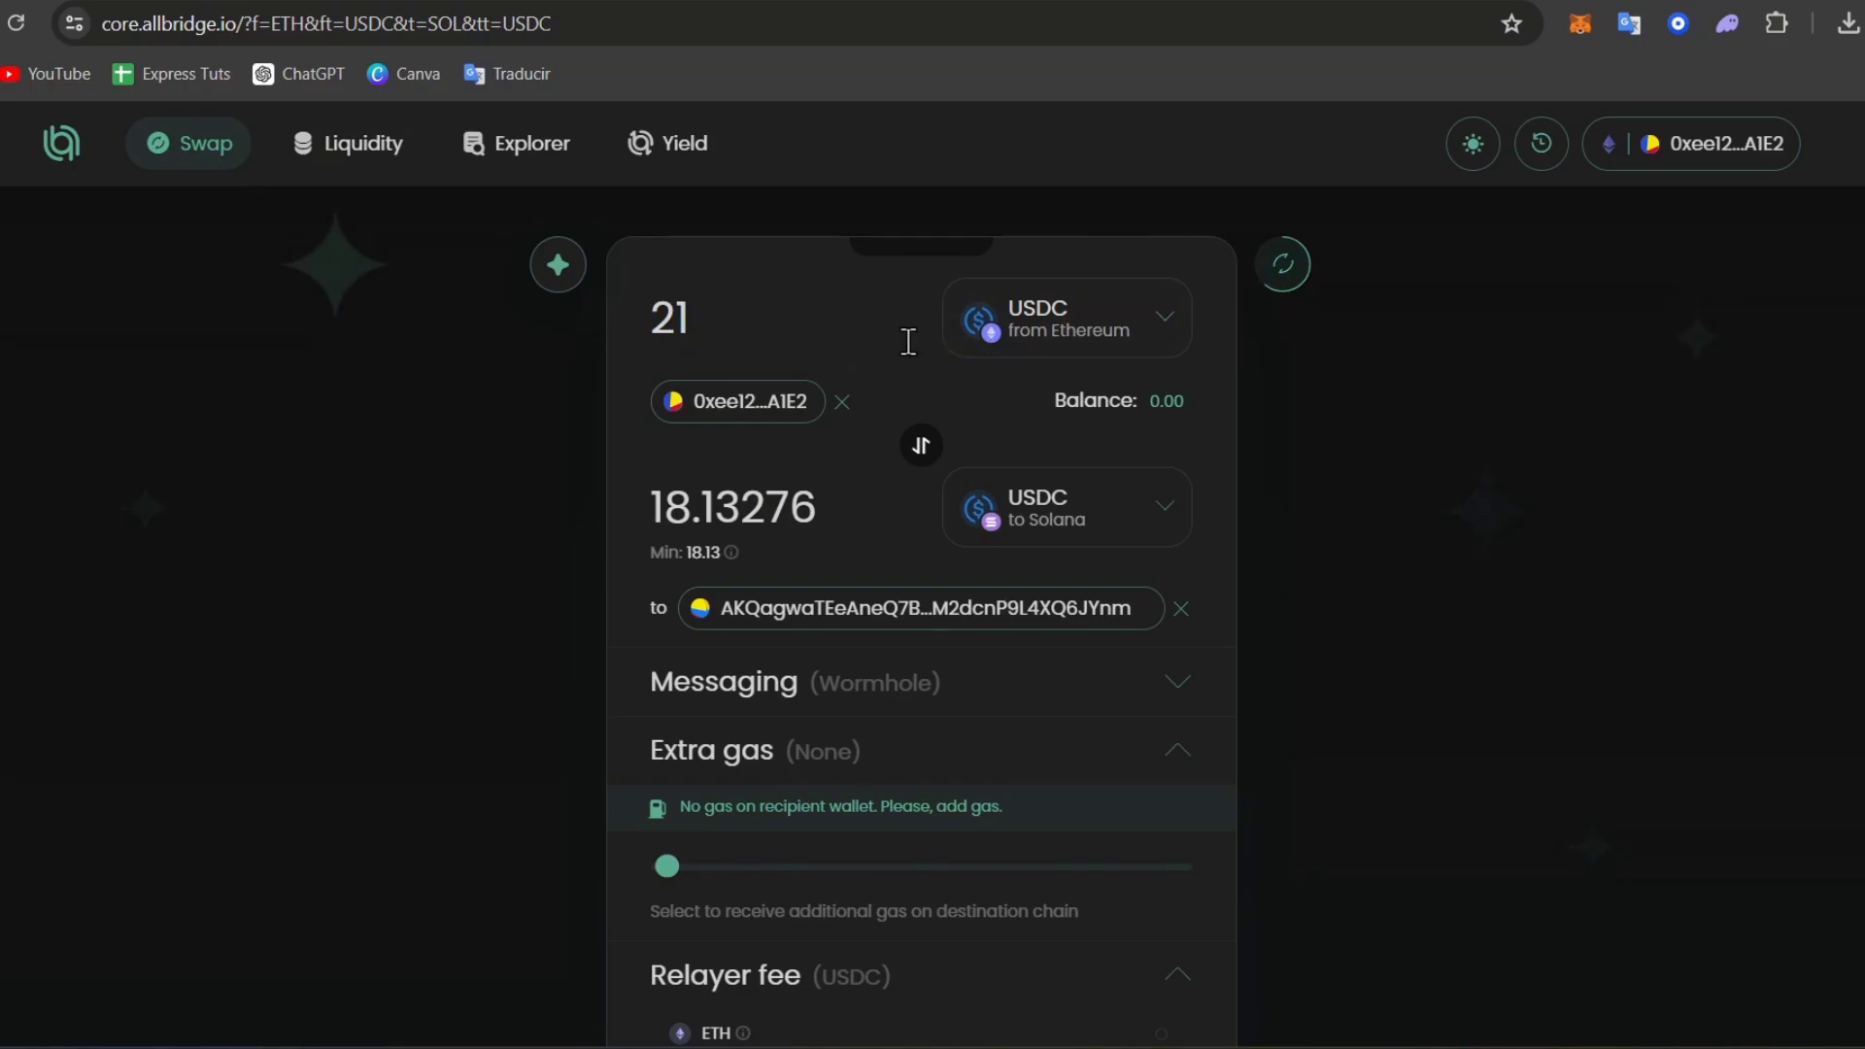
drag(665, 519, 740, 520)
scroll(983, 539, down, 5)
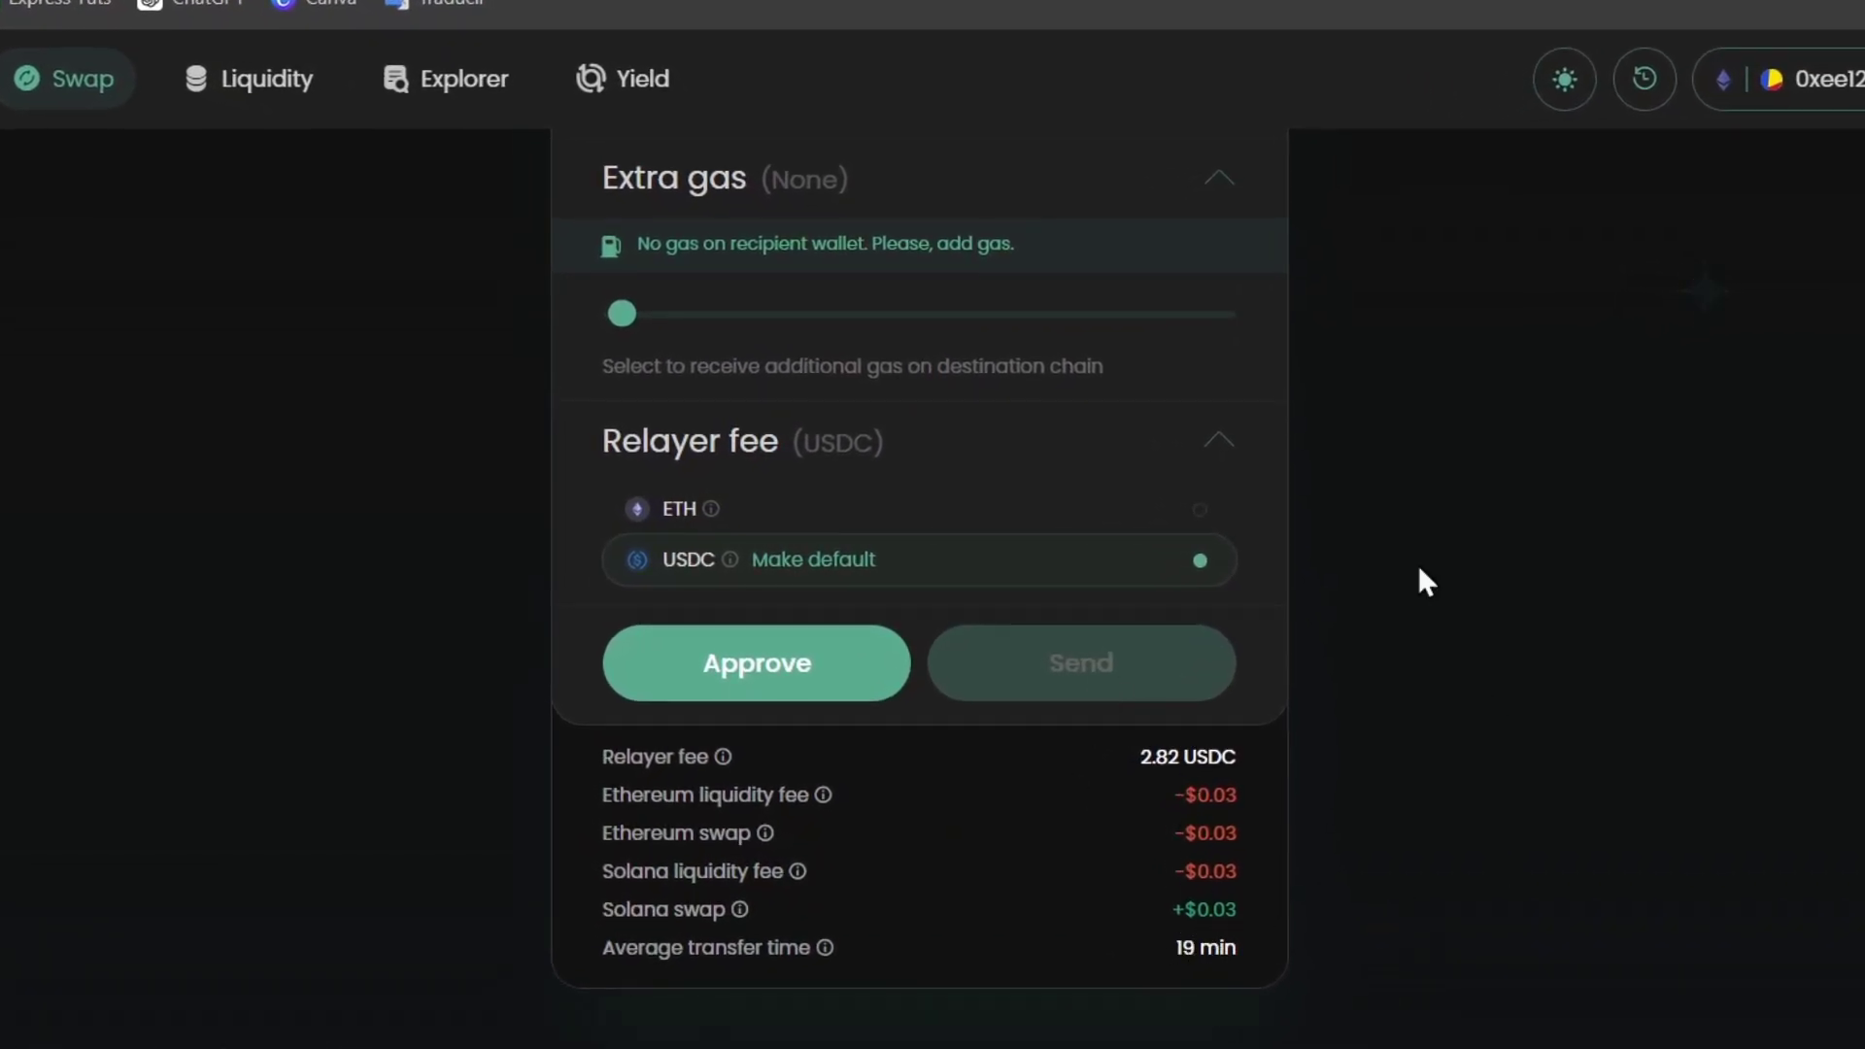
Request the USDC spending cap approval in MetaMask, review the custom cap, and hit 'Insufficient funds for gas'.
click(831, 684)
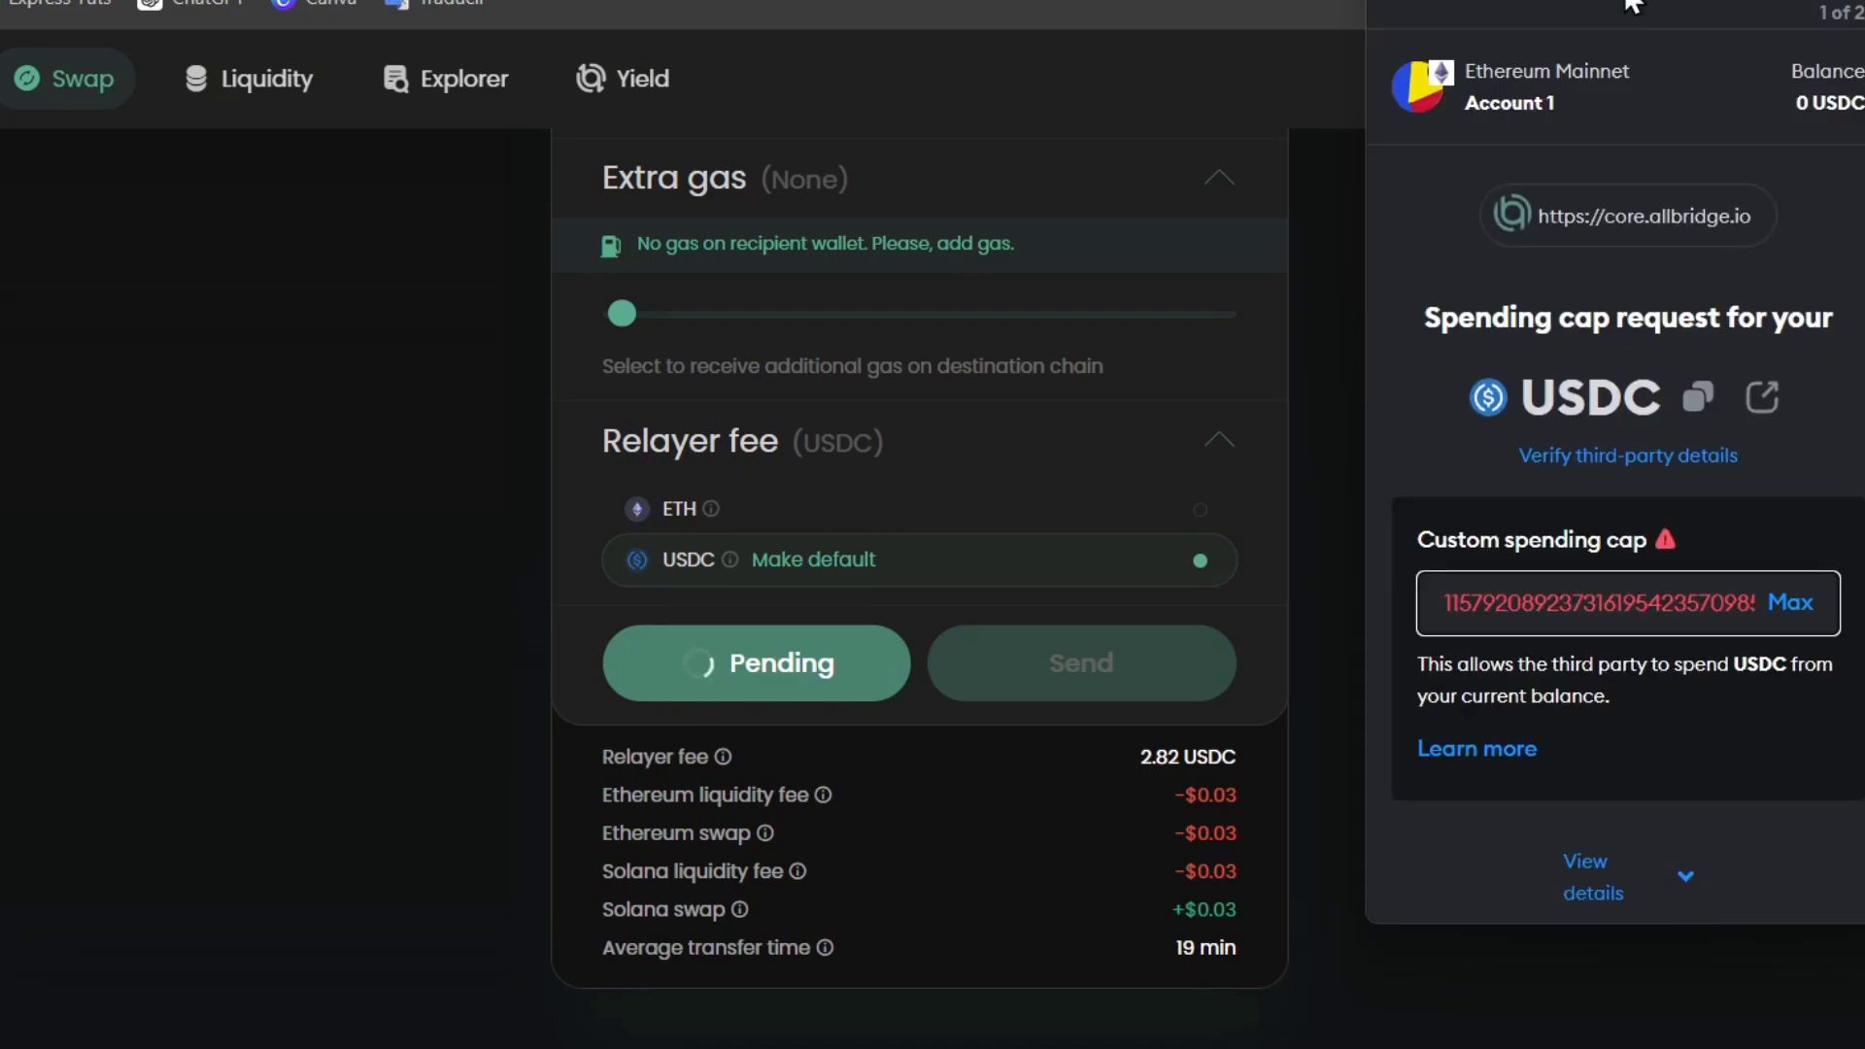
scroll(1772, 382, down, 2)
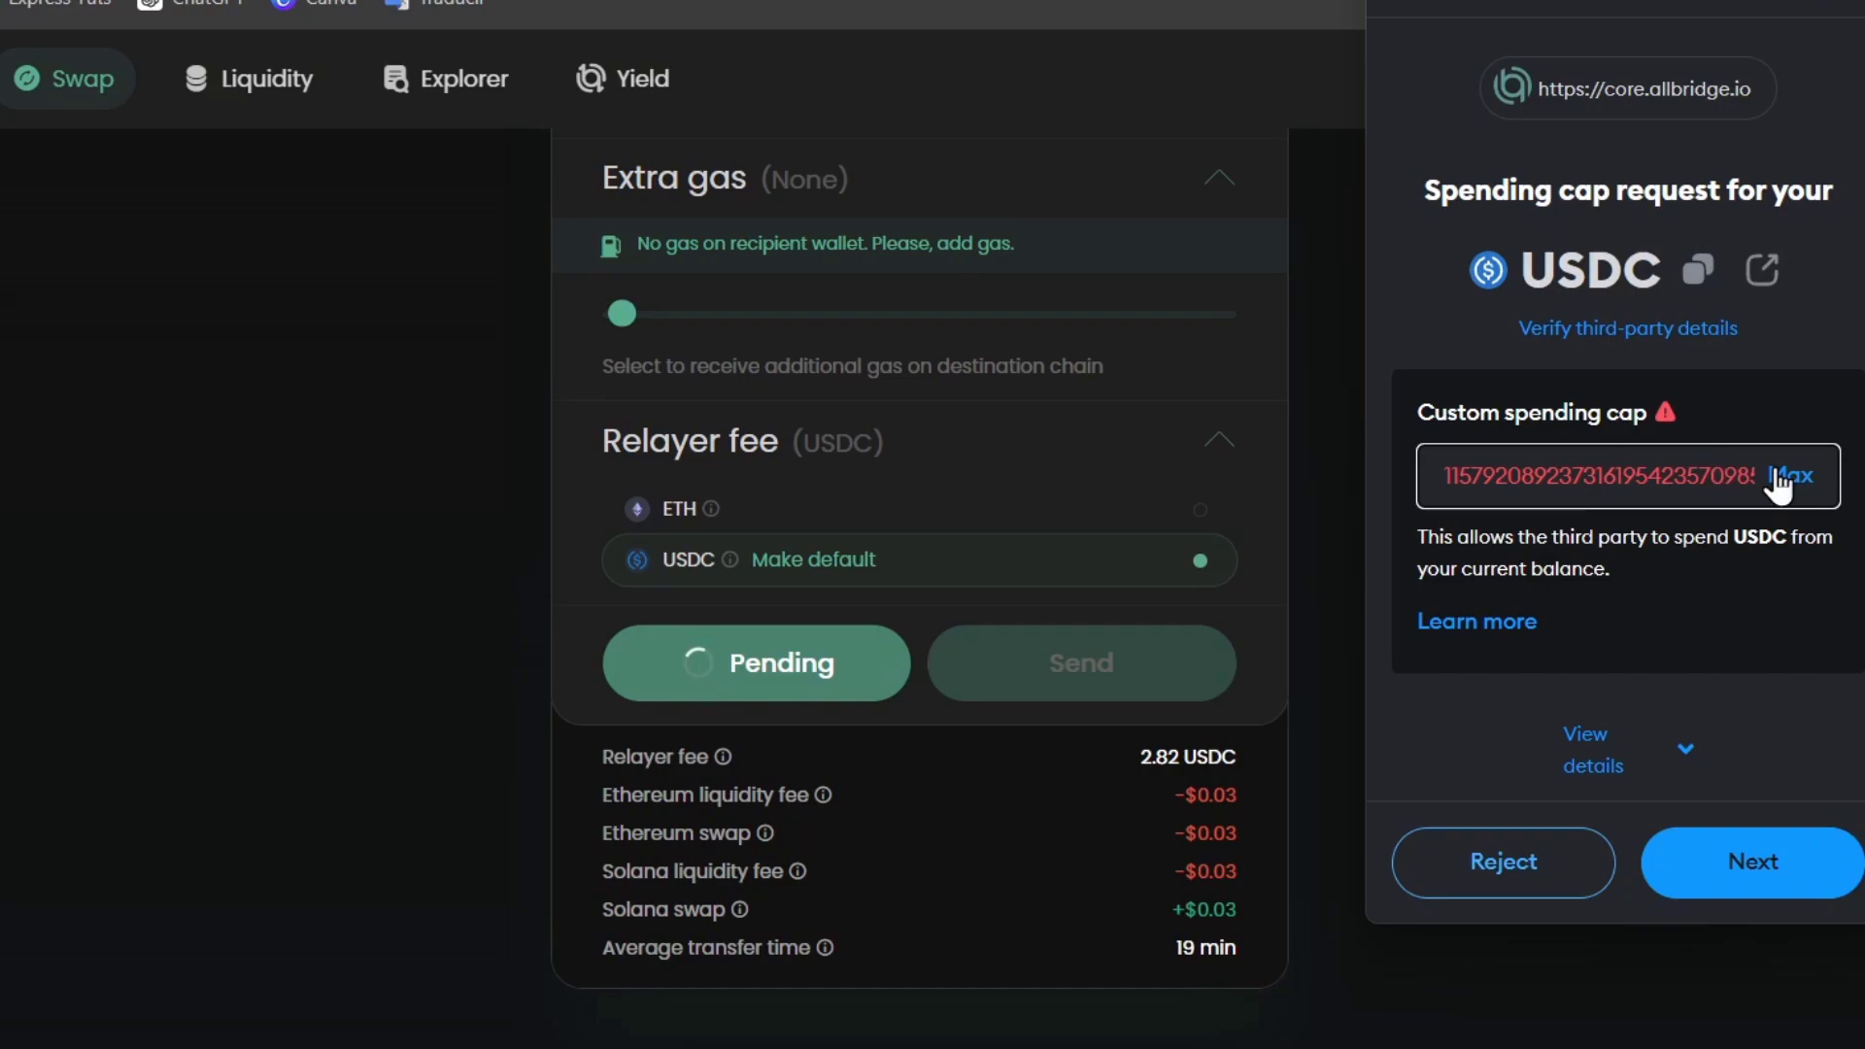
click(1571, 476)
click(1760, 867)
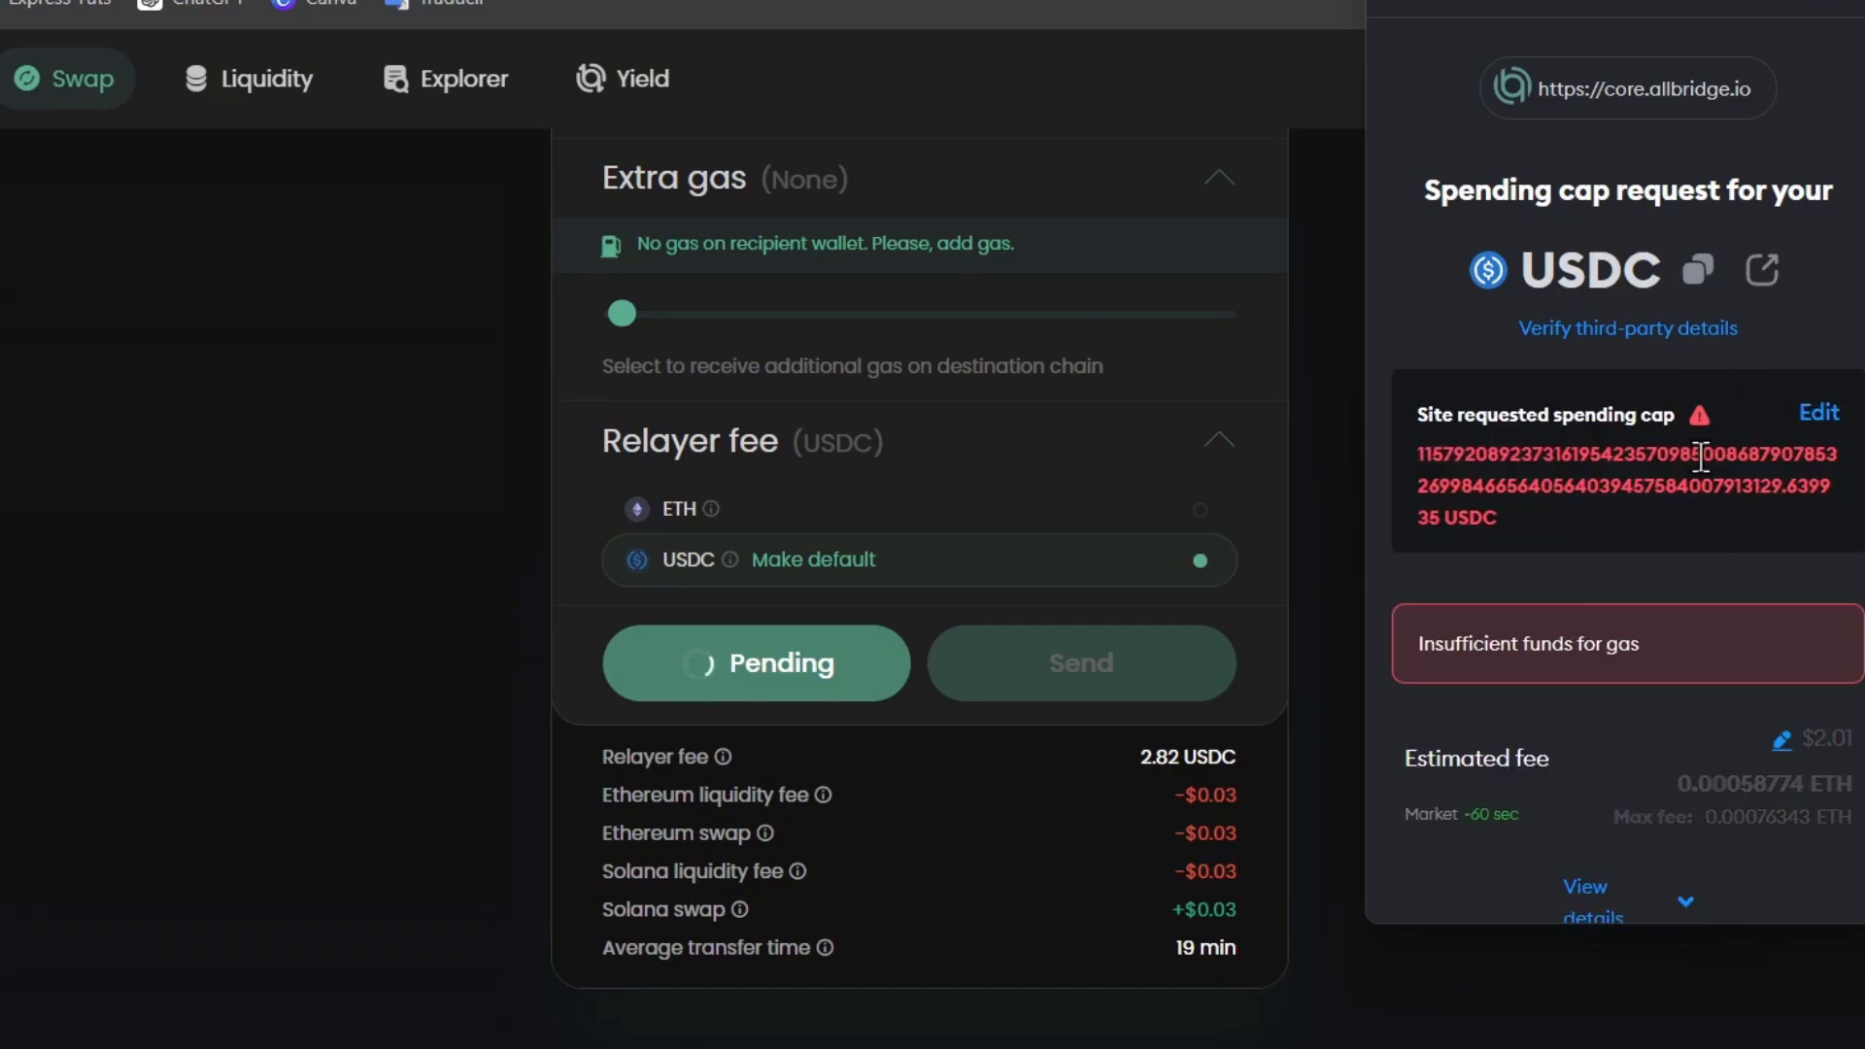
scroll(1596, 458, up, 2)
scroll(1734, 575, down, 4)
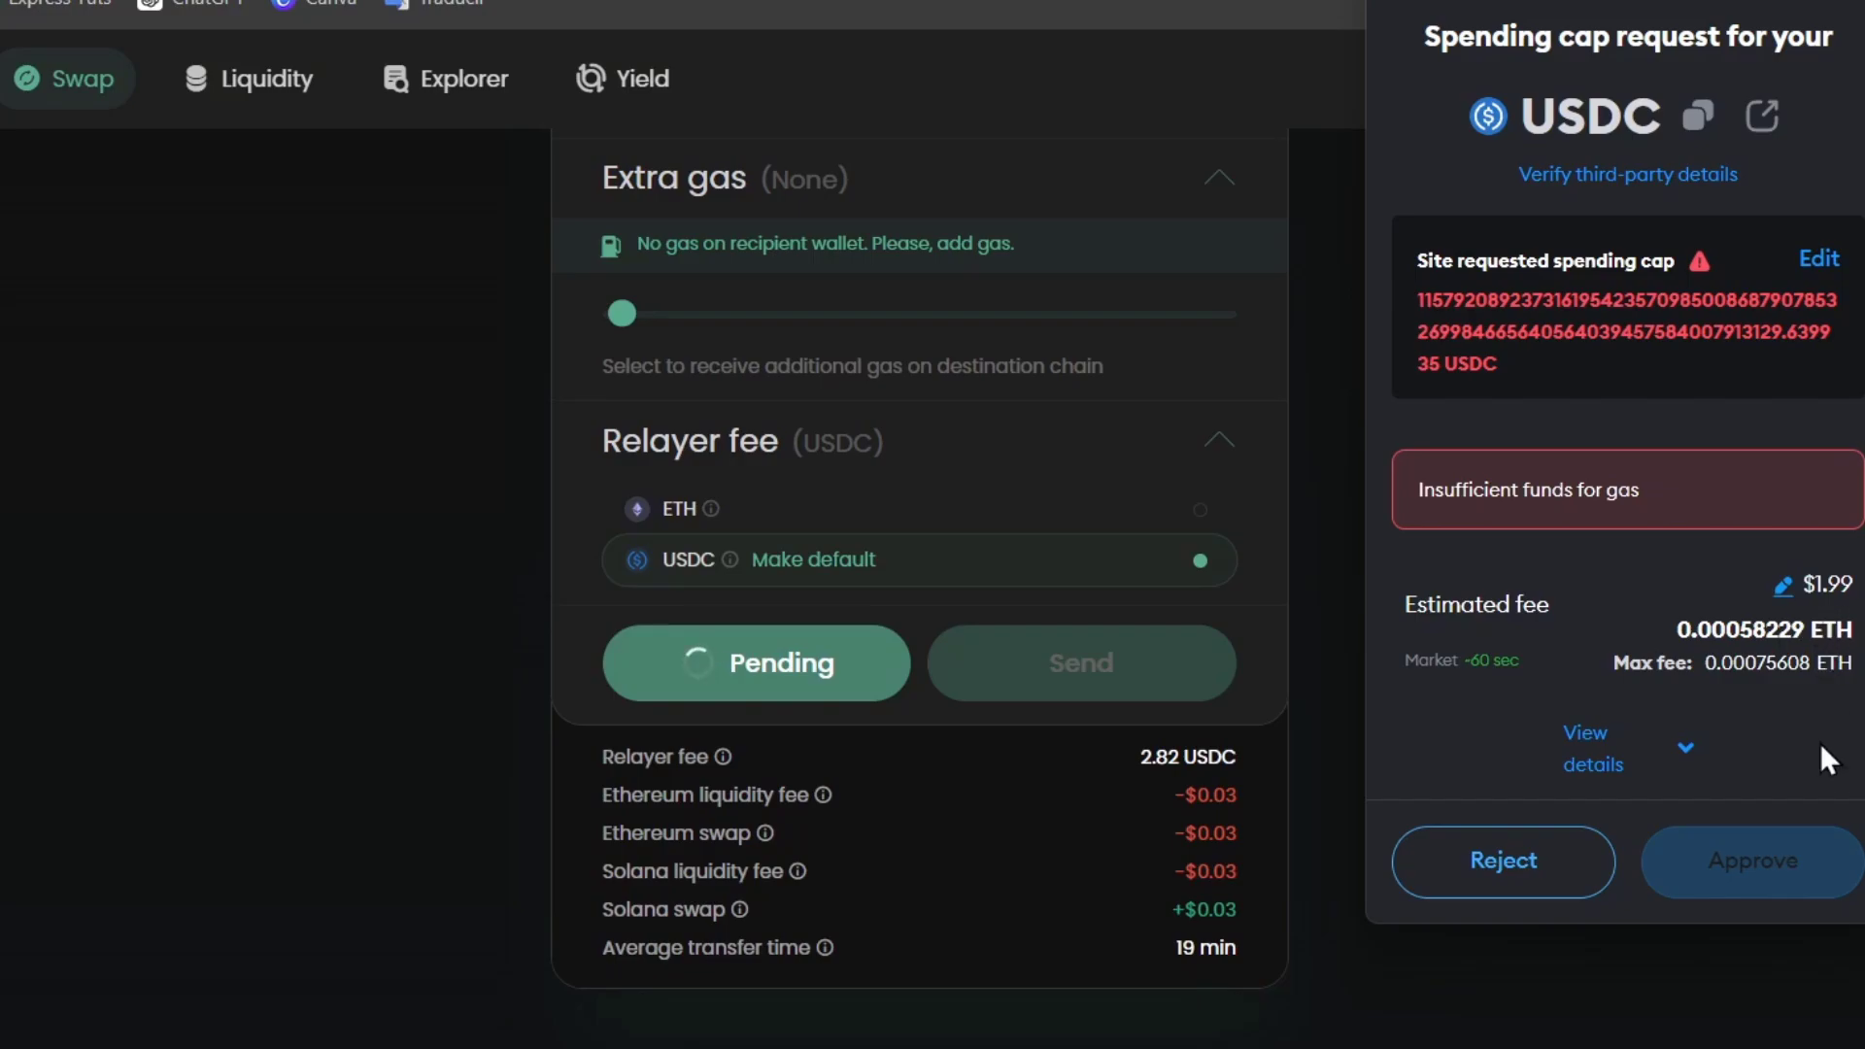
scroll(1674, 649, up, 3)
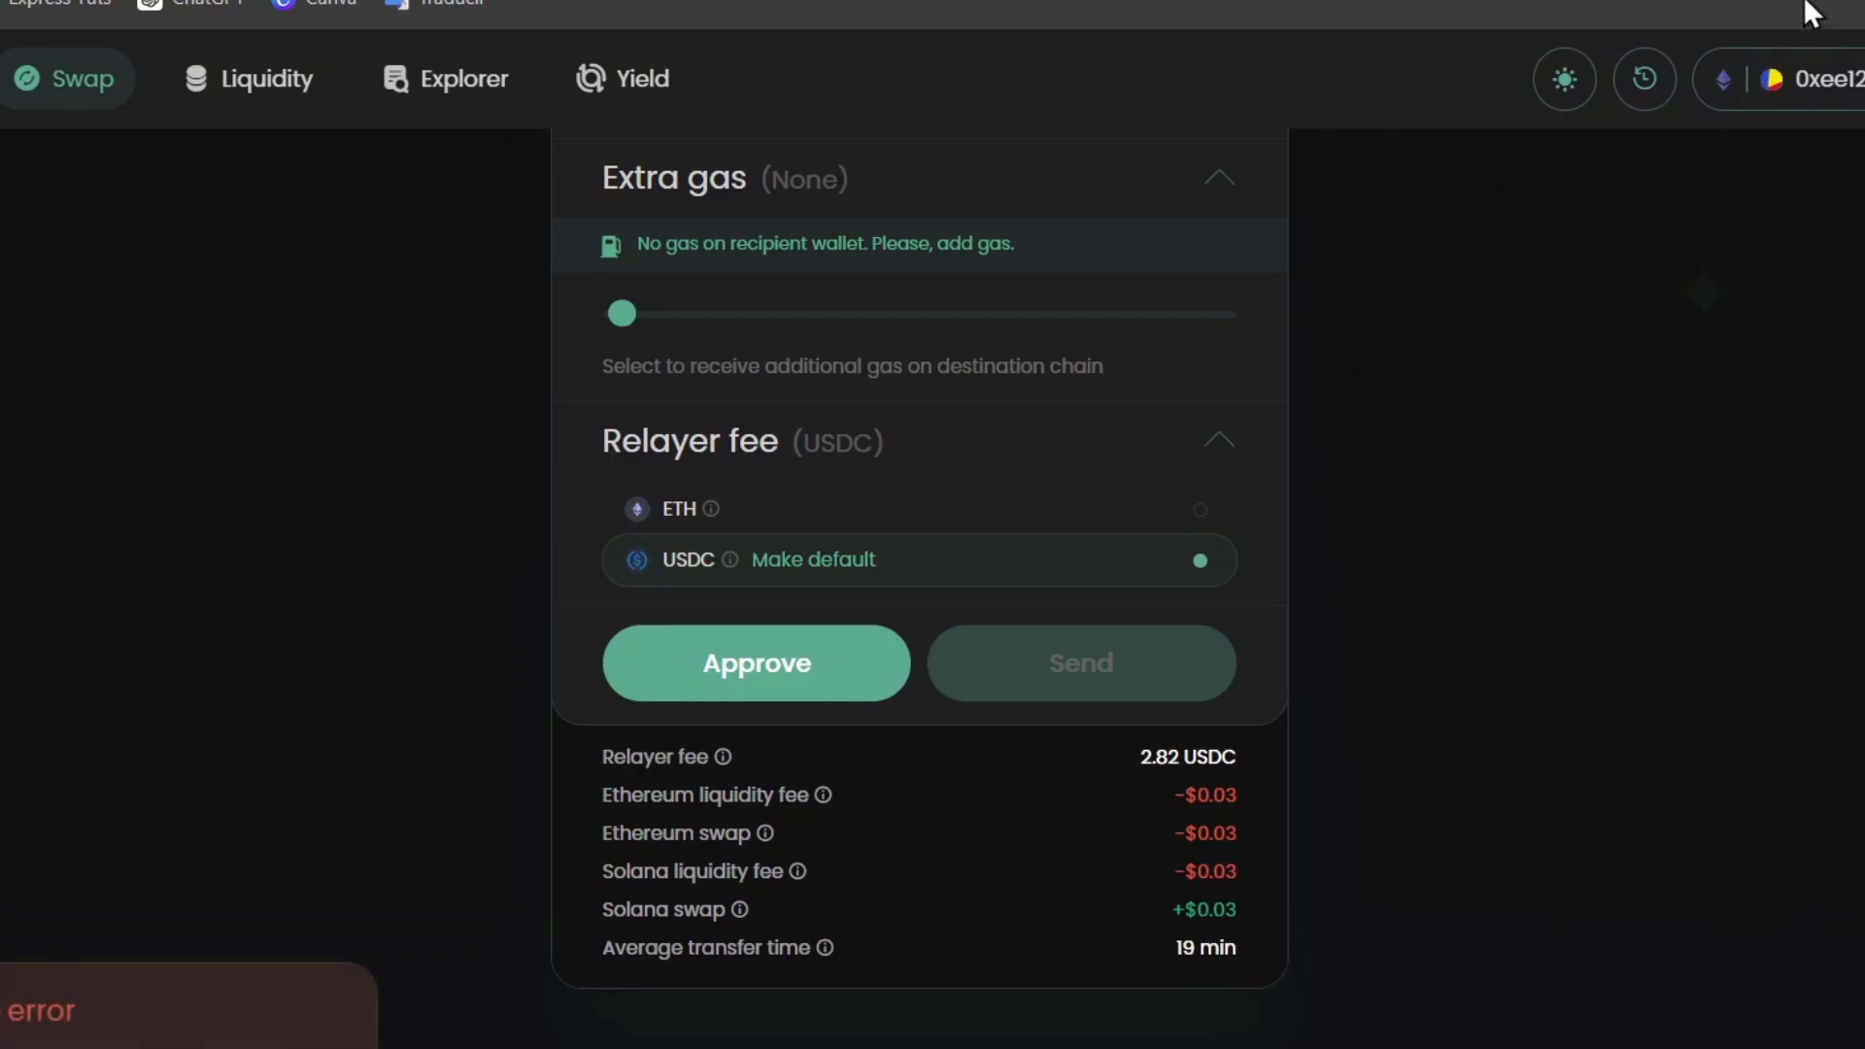
click(1644, 77)
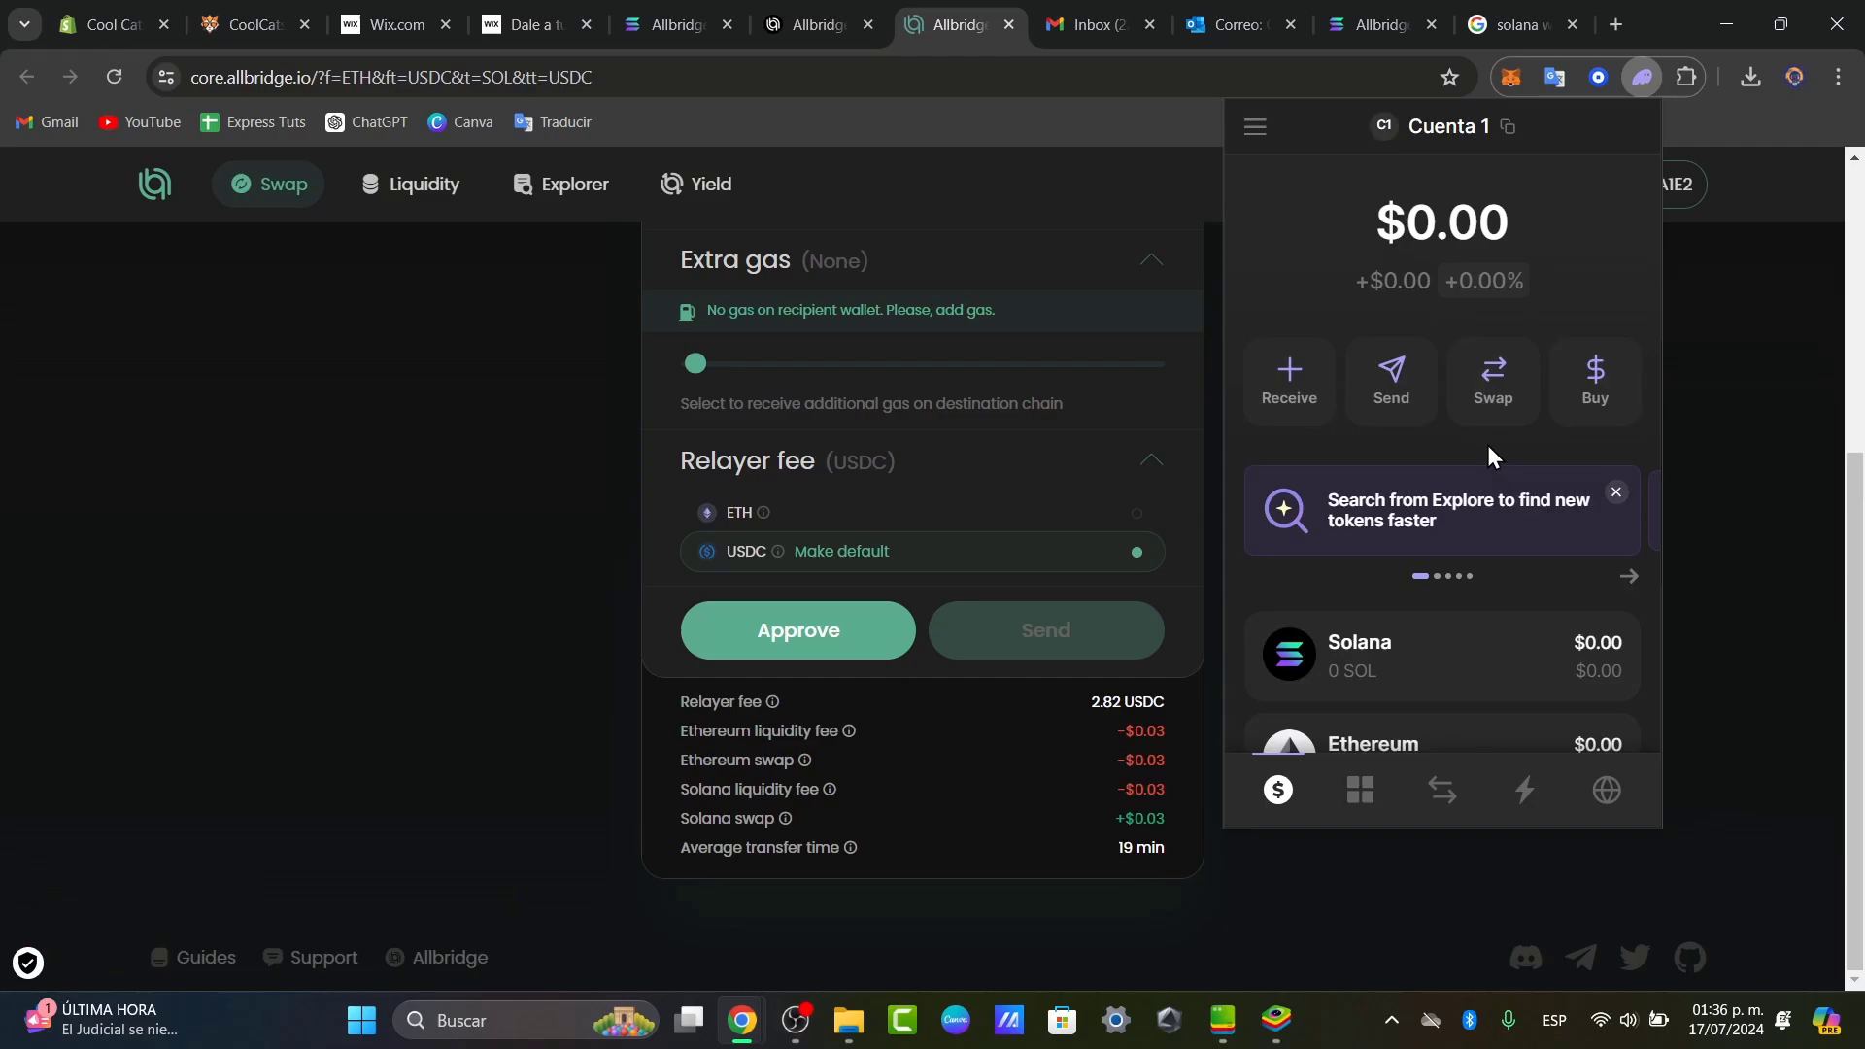
scroll(1482, 466, down, 2)
scroll(1483, 465, down, 2)
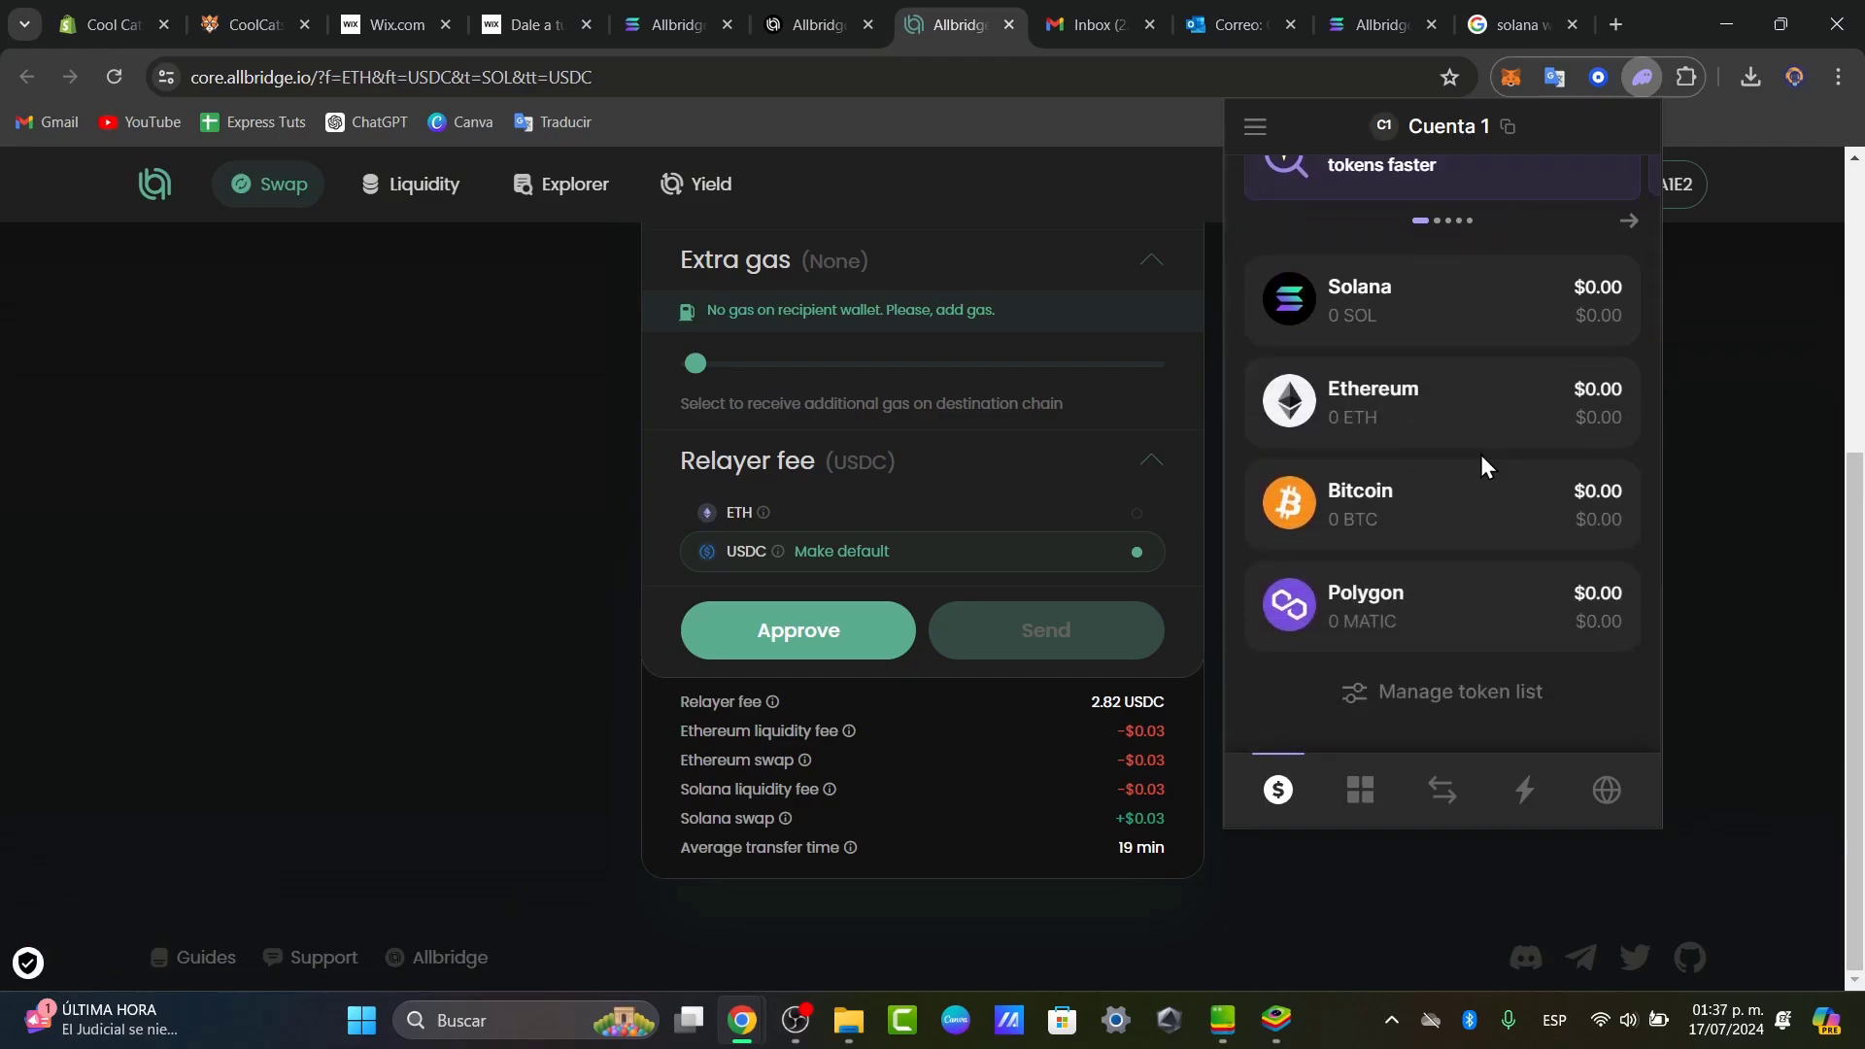
click(1473, 685)
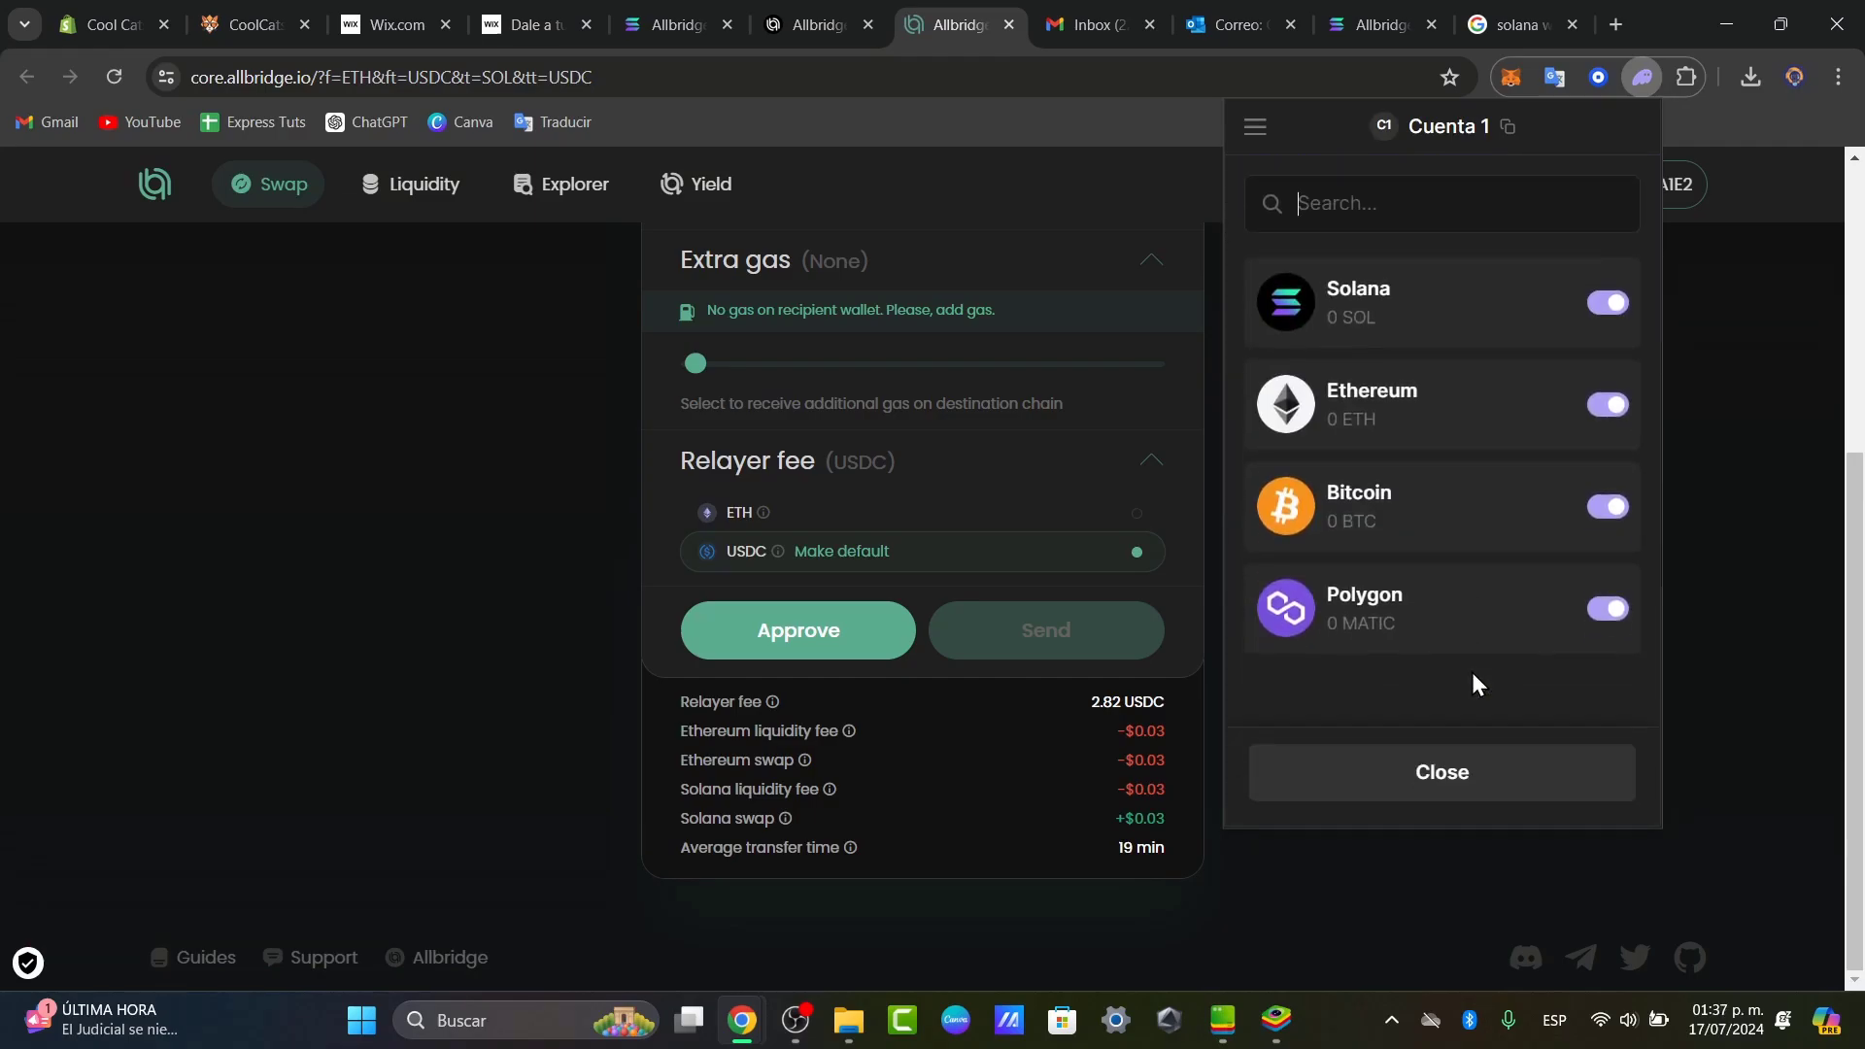
click(1472, 227)
text(usdc)
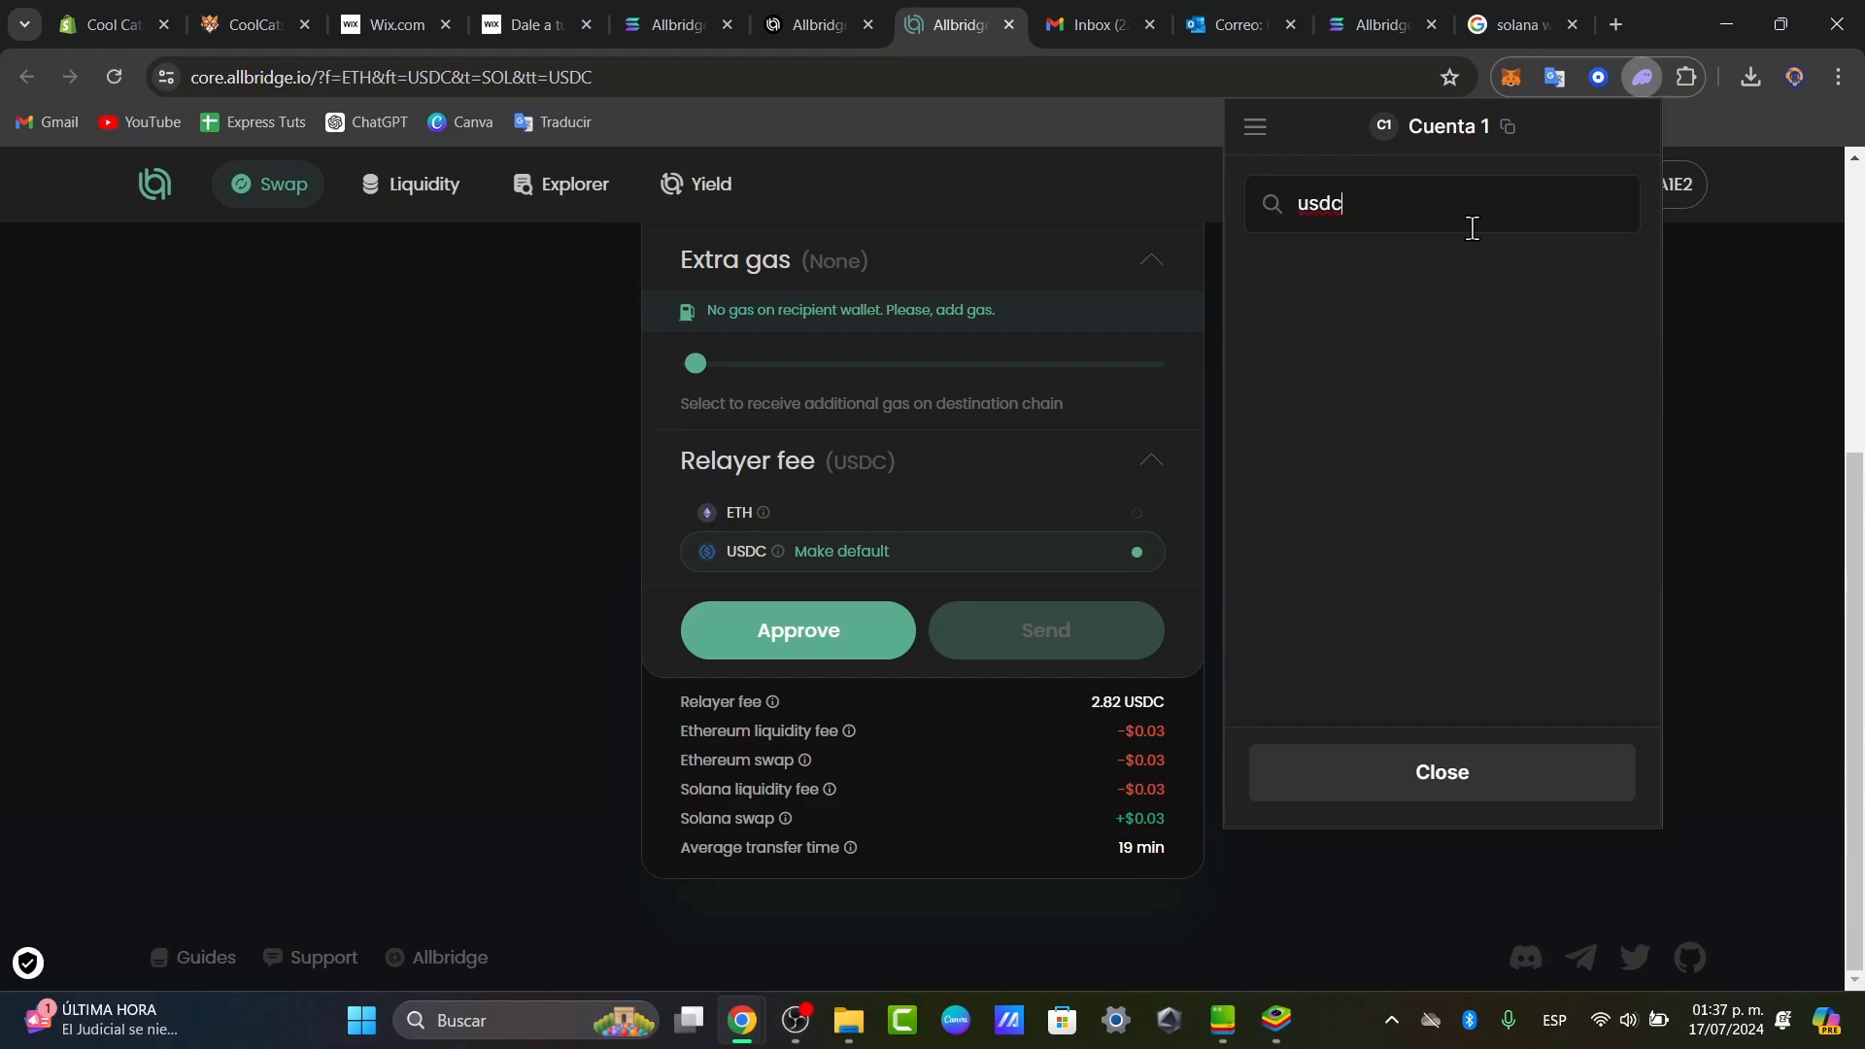
click(1257, 116)
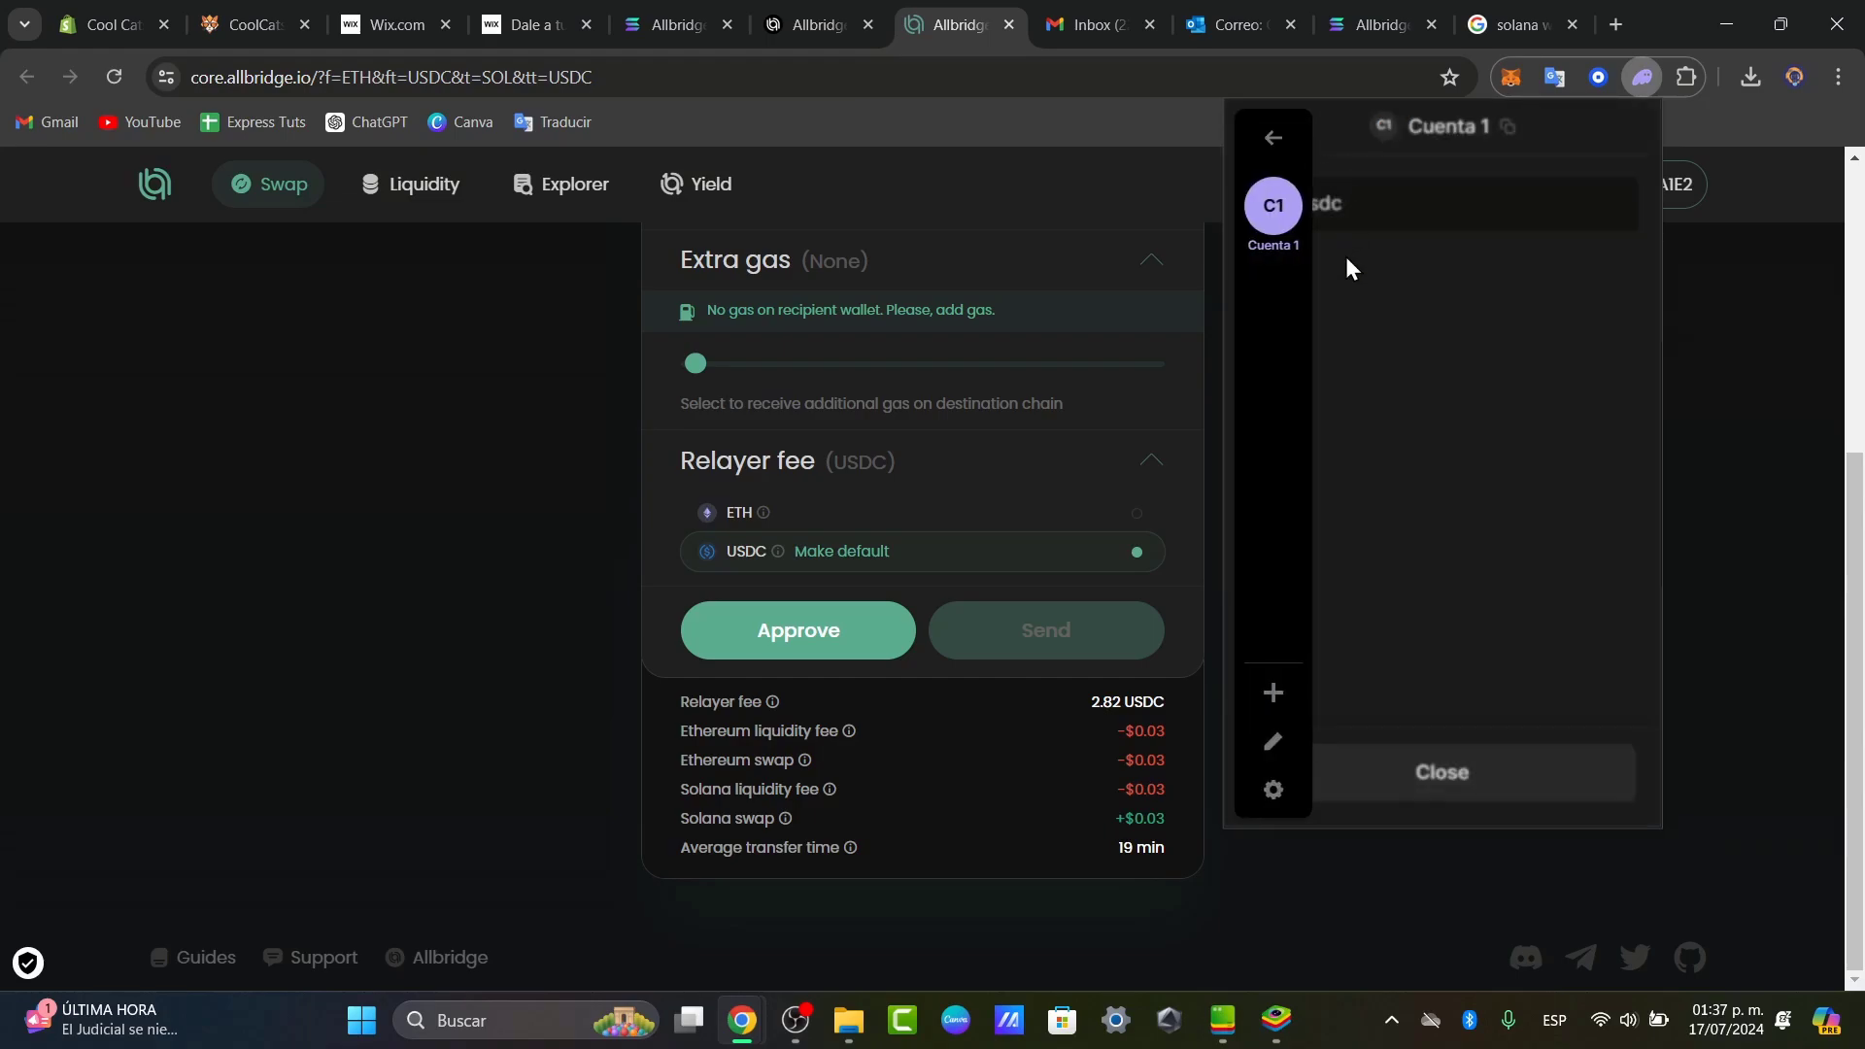
click(1273, 789)
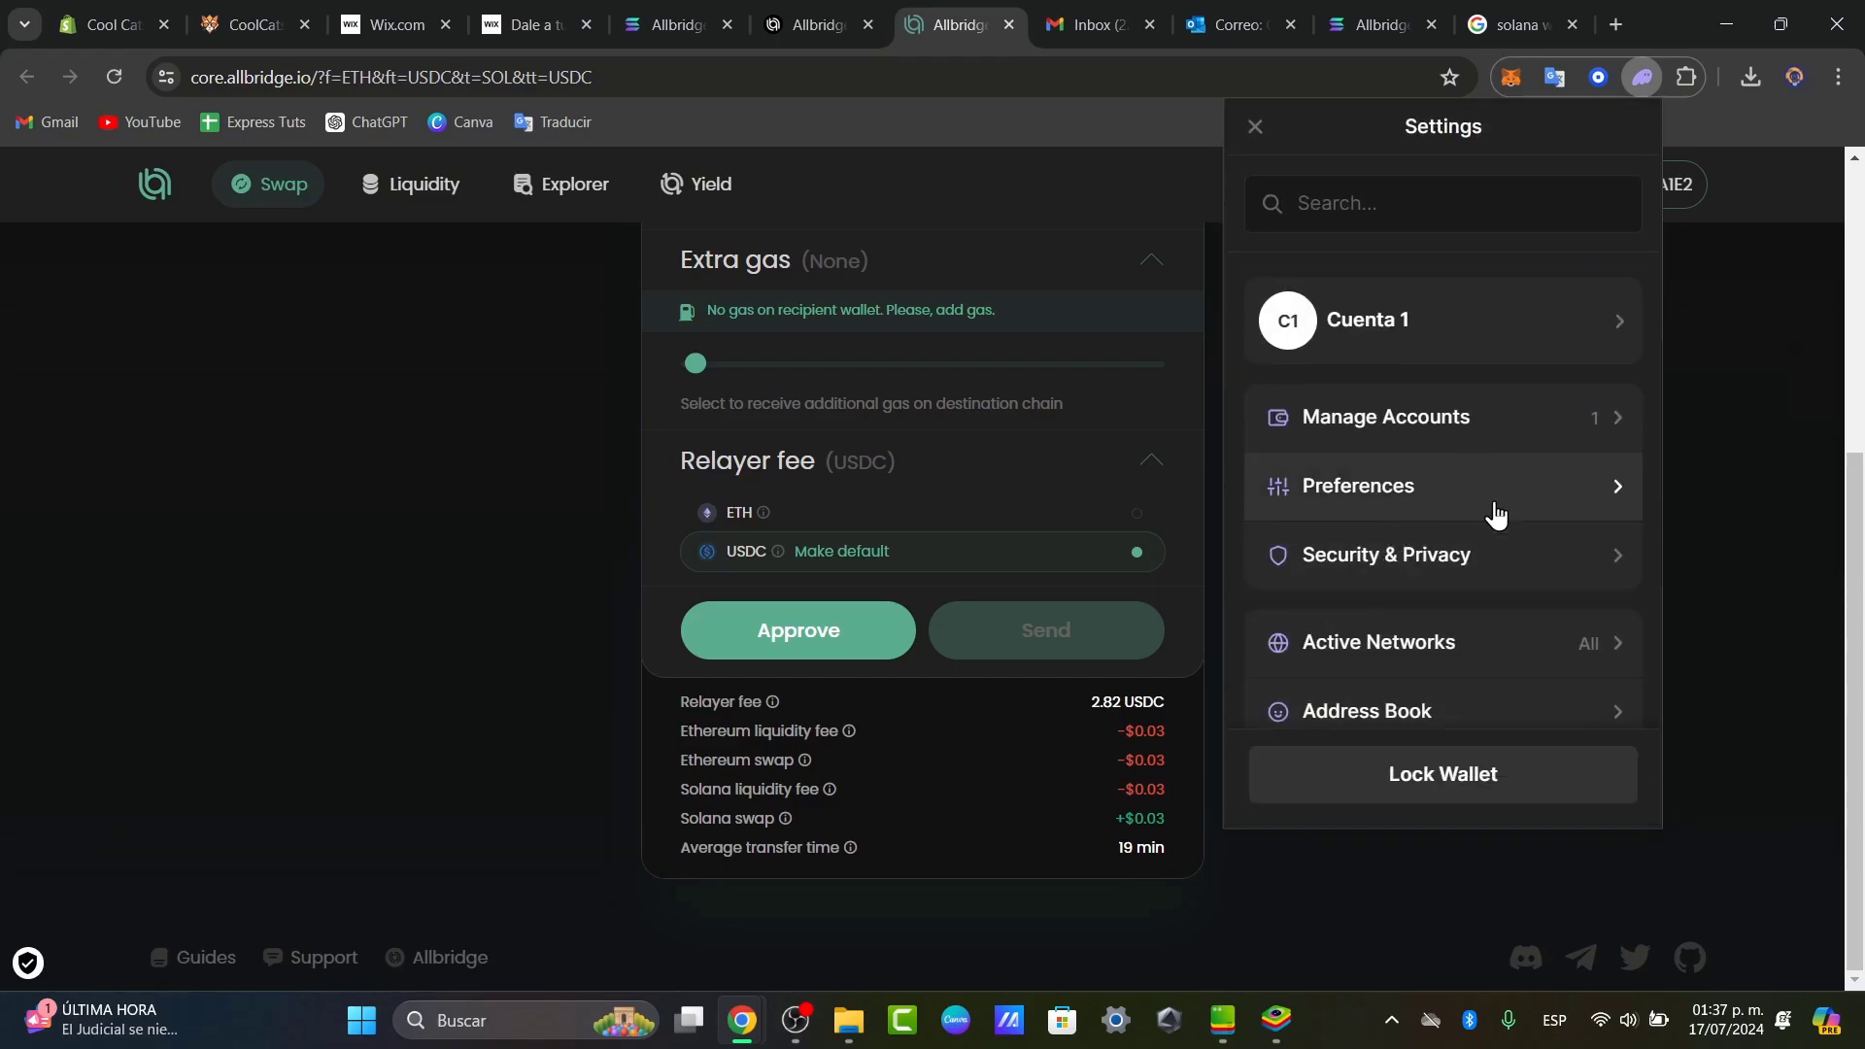
scroll(1517, 587, down, 3)
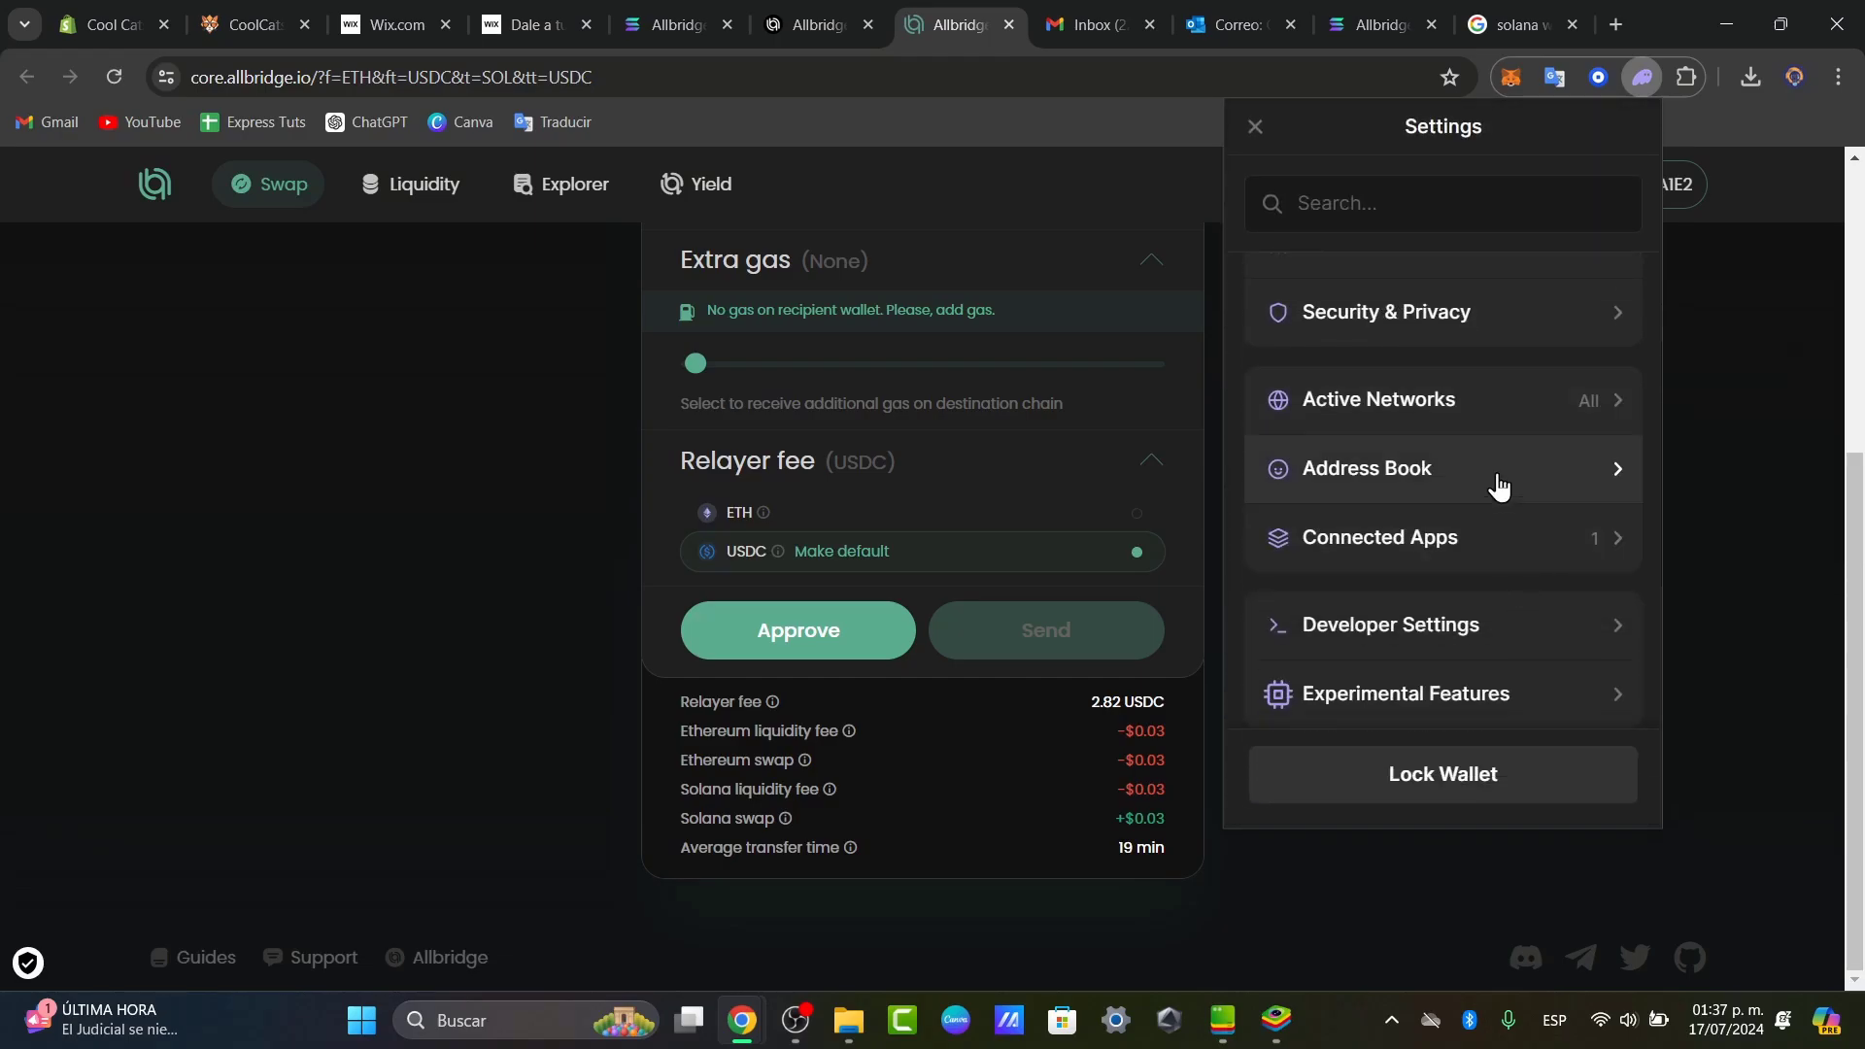
click(1499, 486)
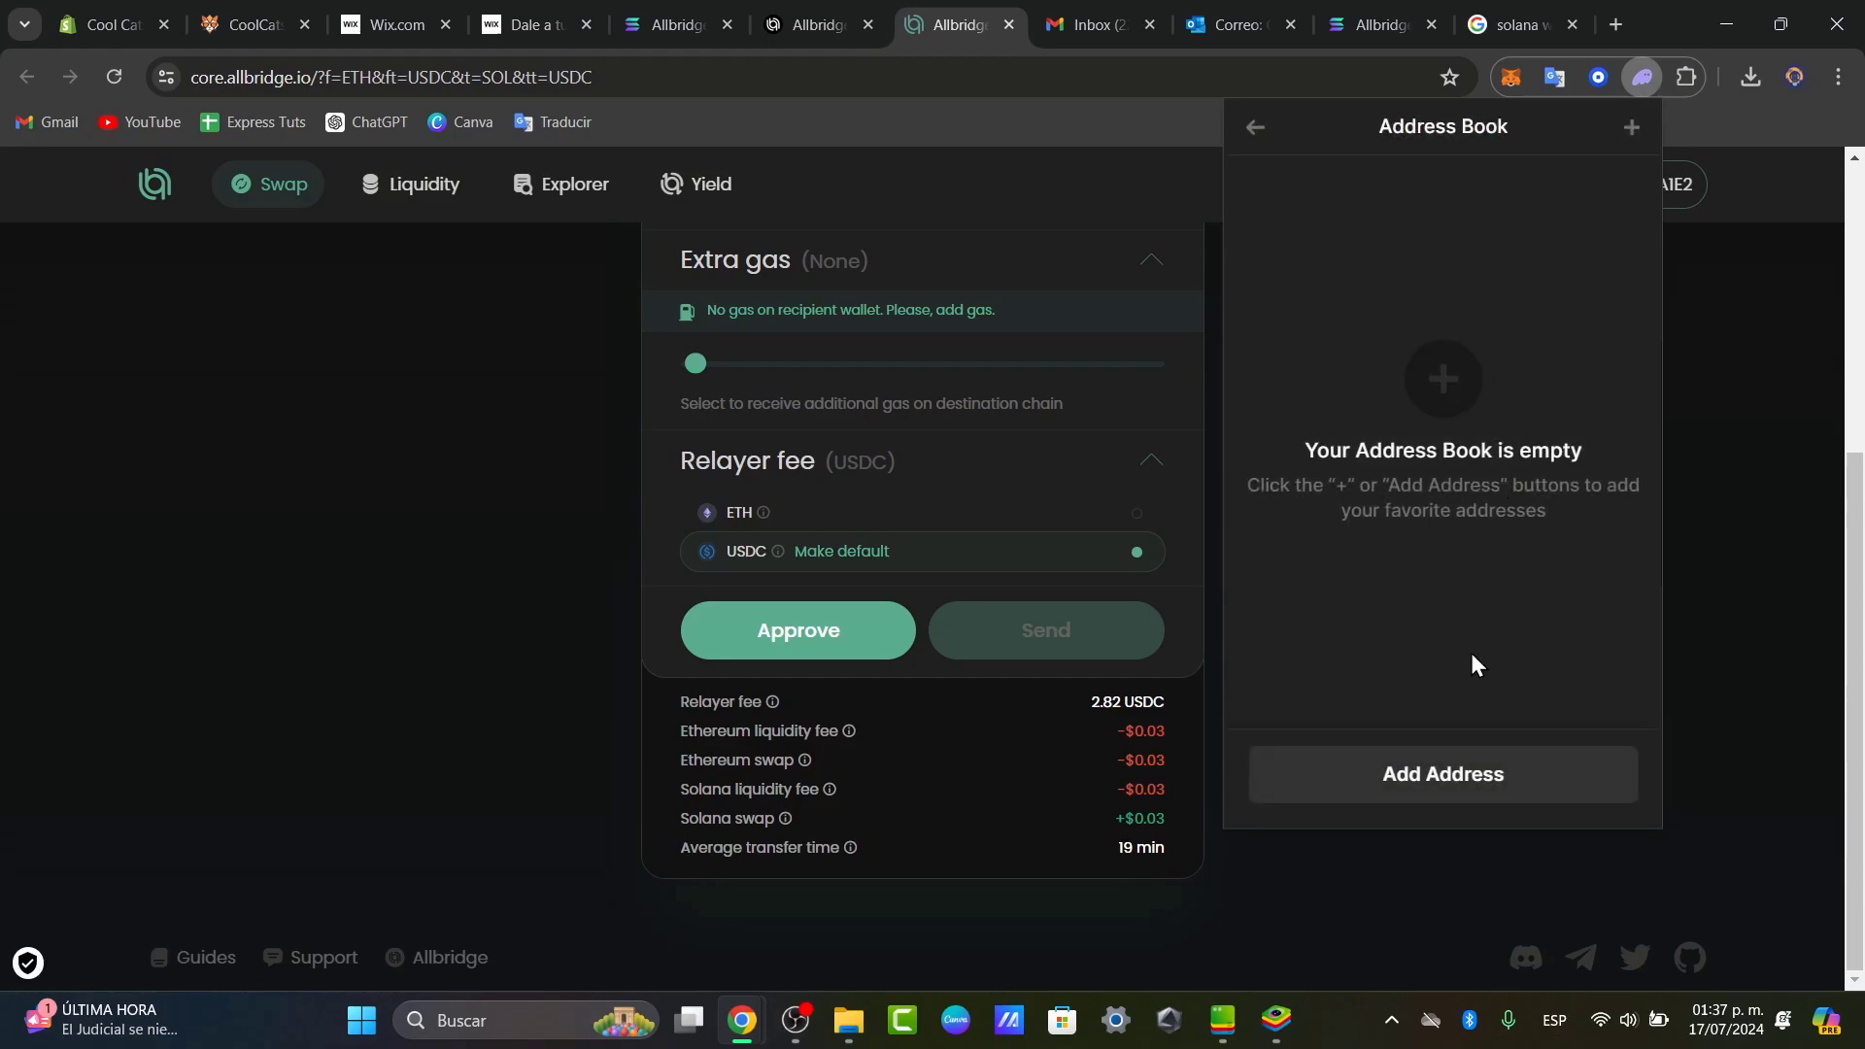
click(1457, 774)
click(1417, 462)
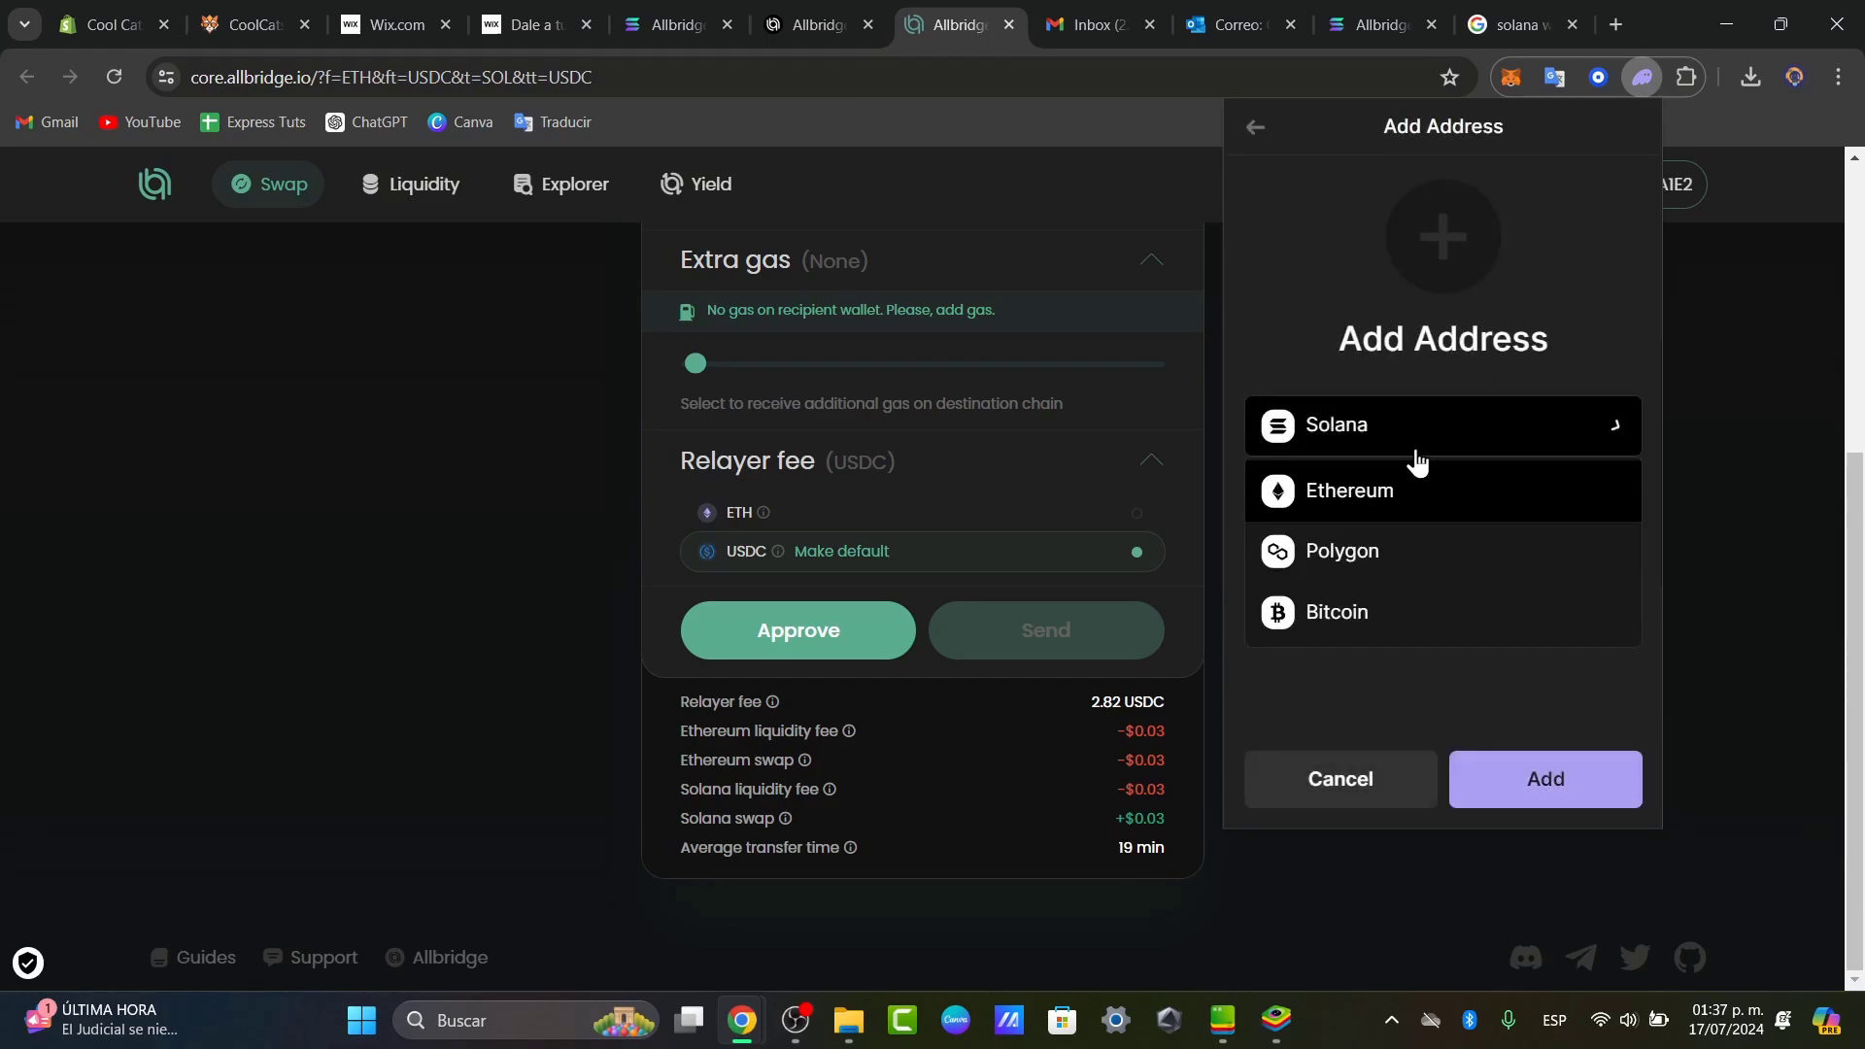
click(1520, 611)
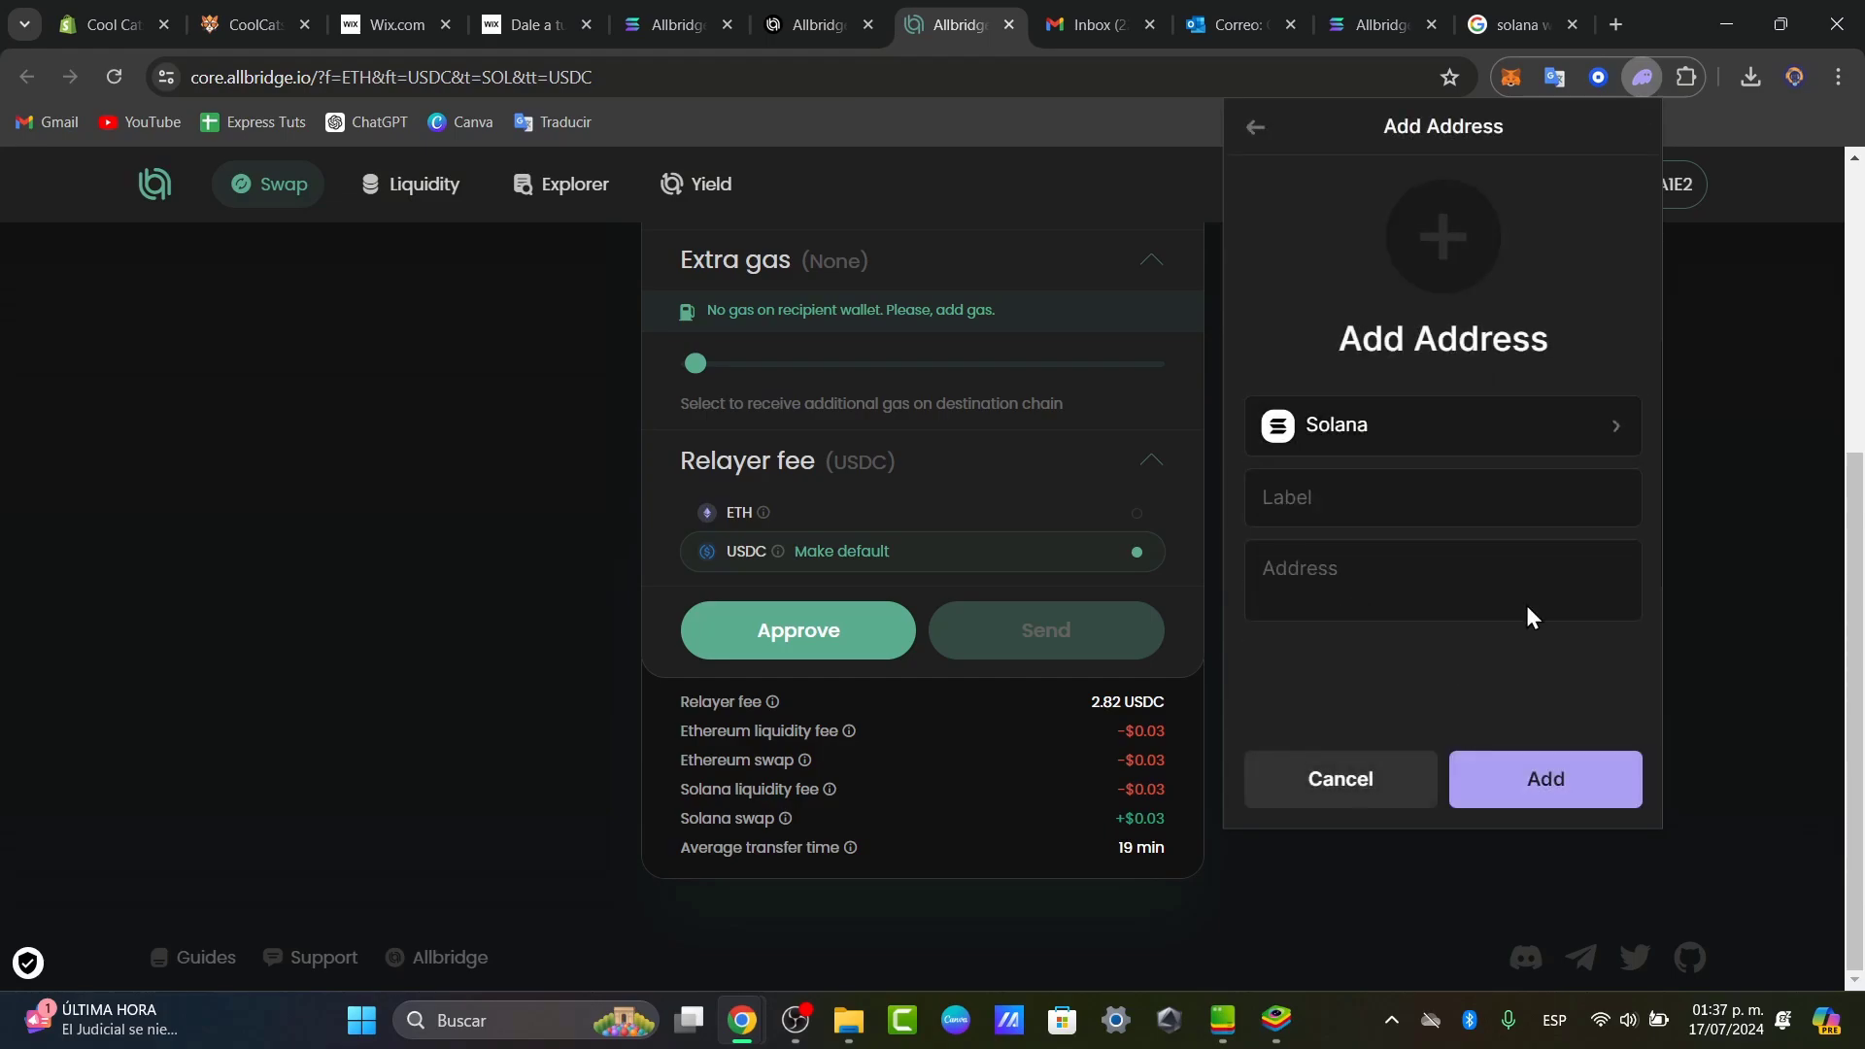
click(1533, 78)
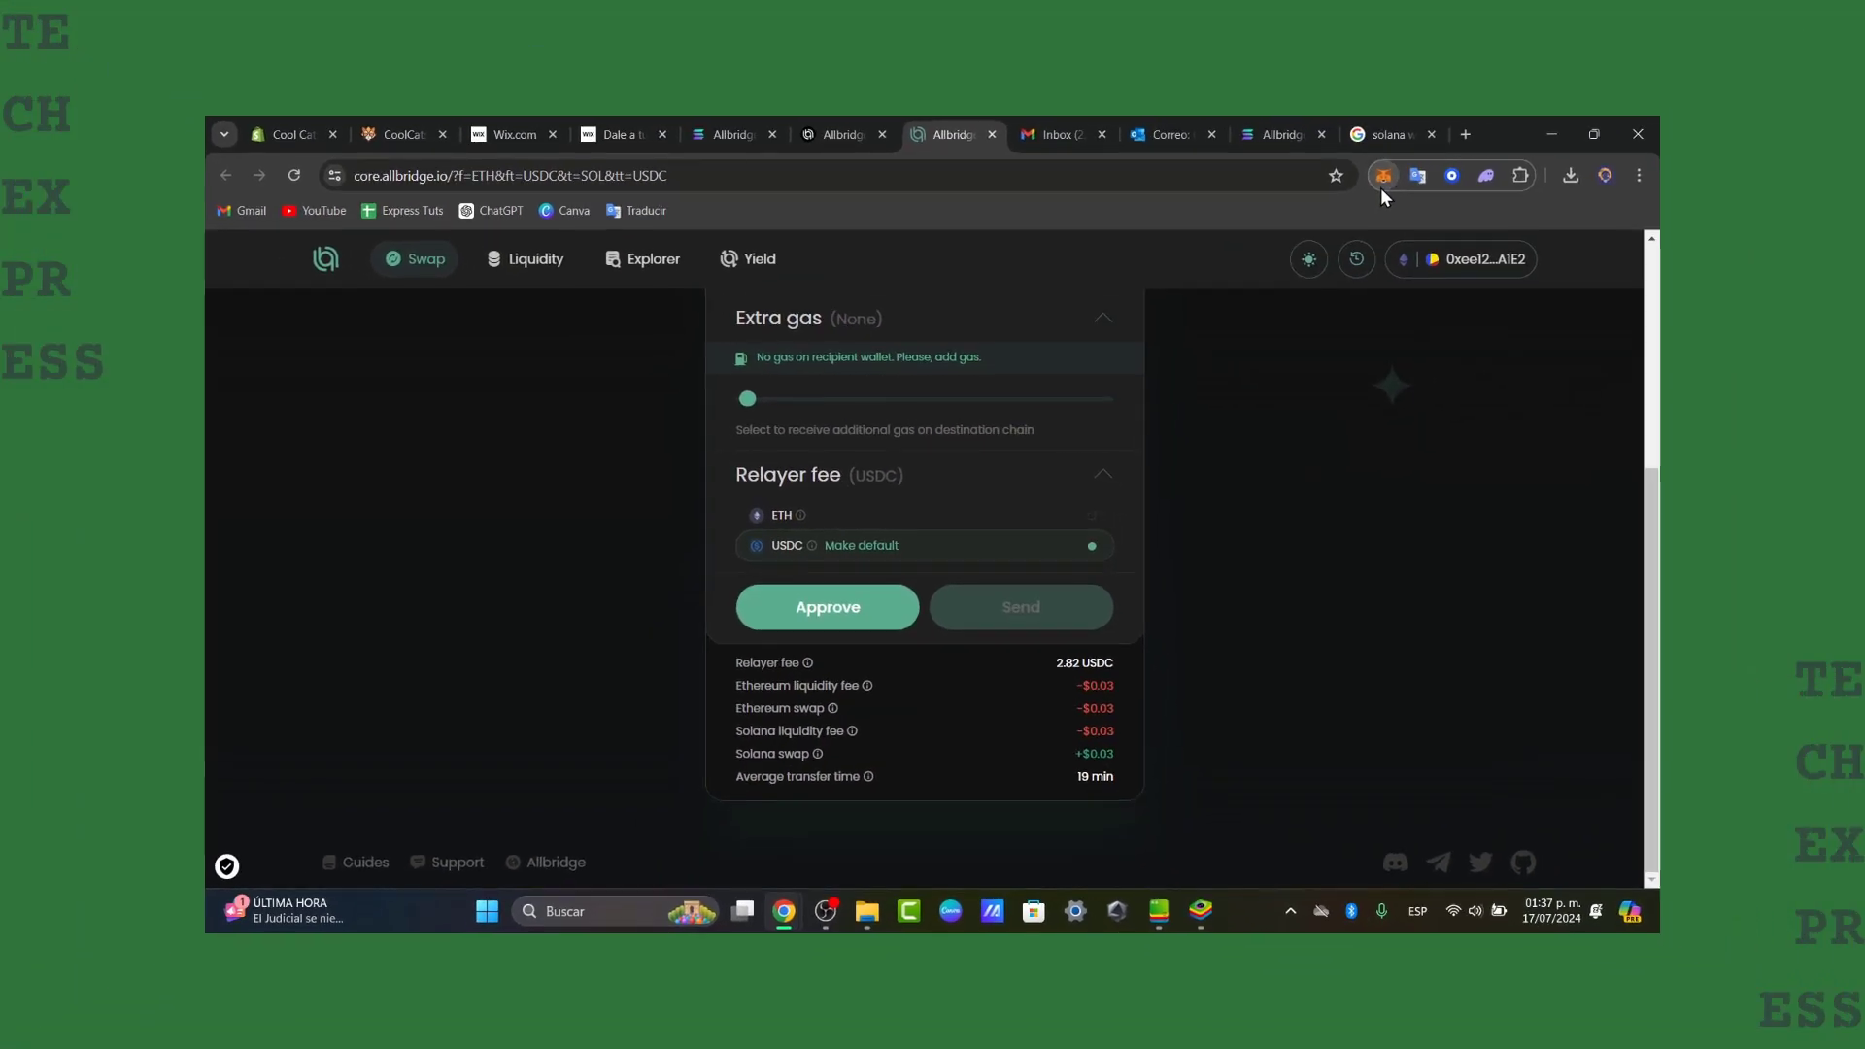
click(1489, 185)
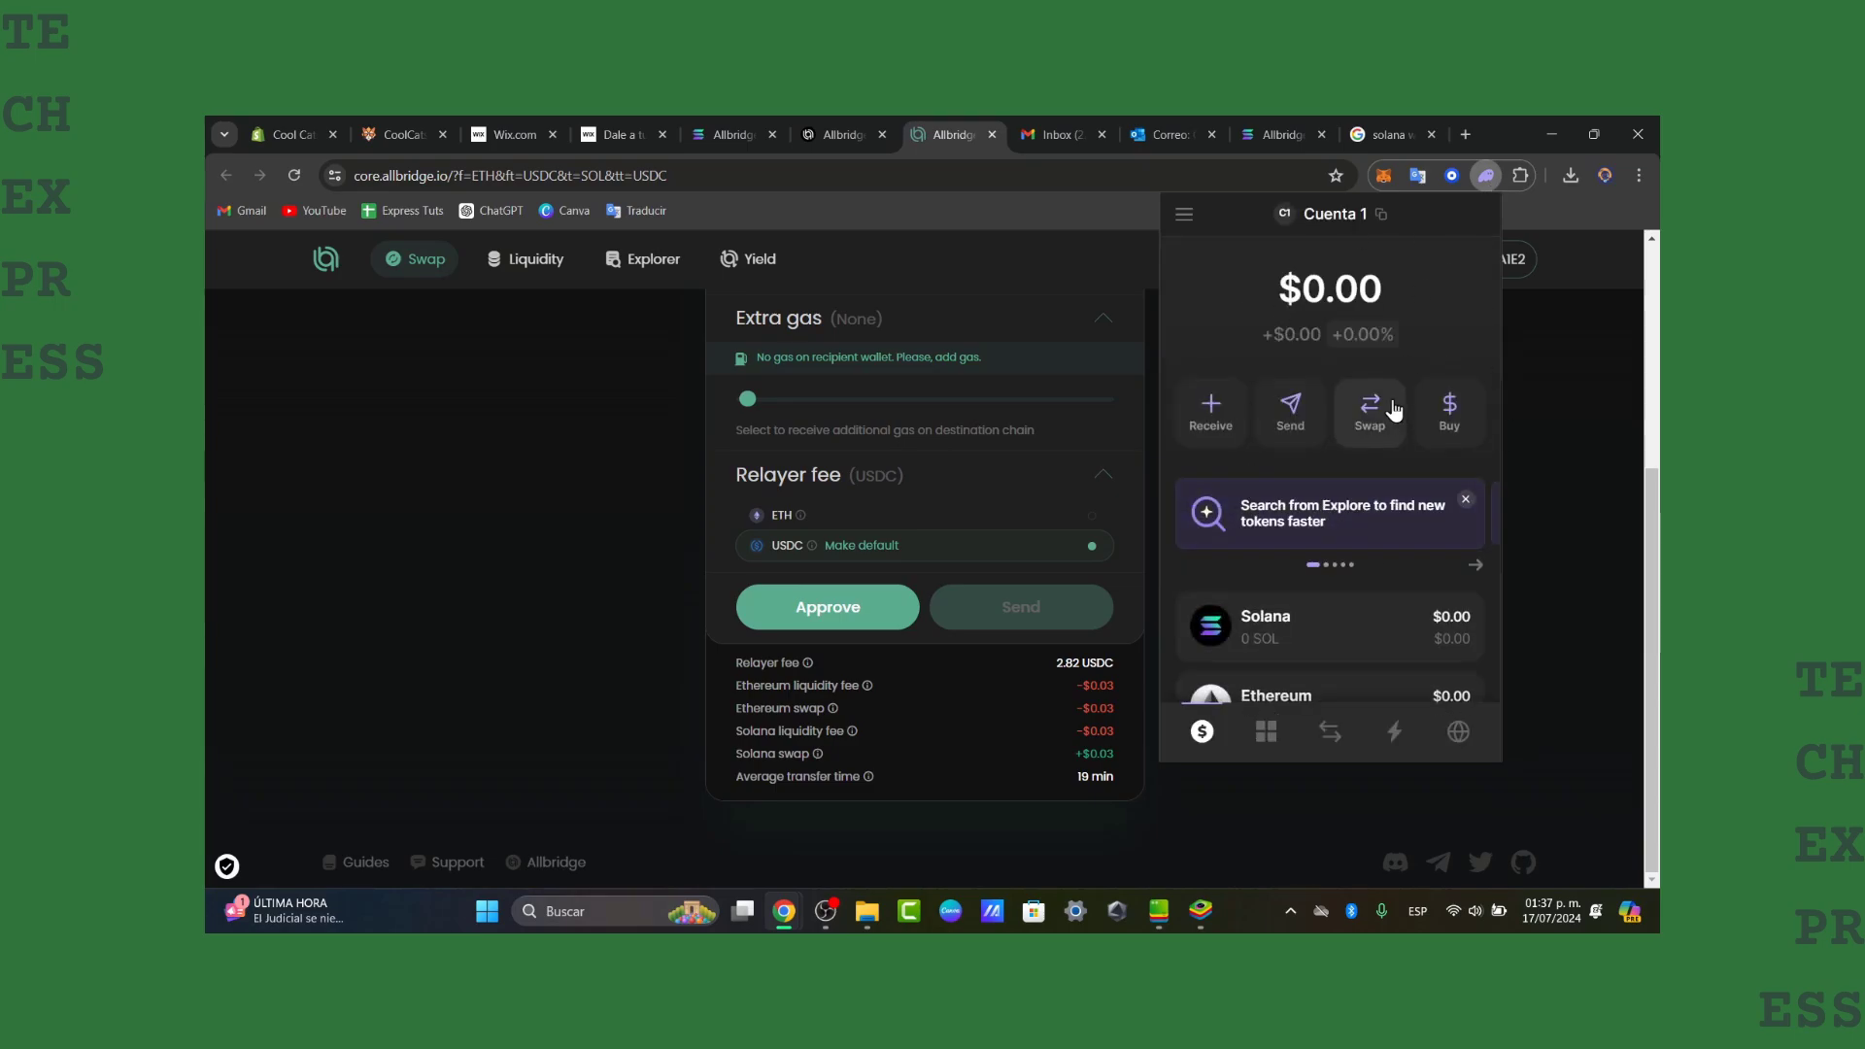
click(1561, 439)
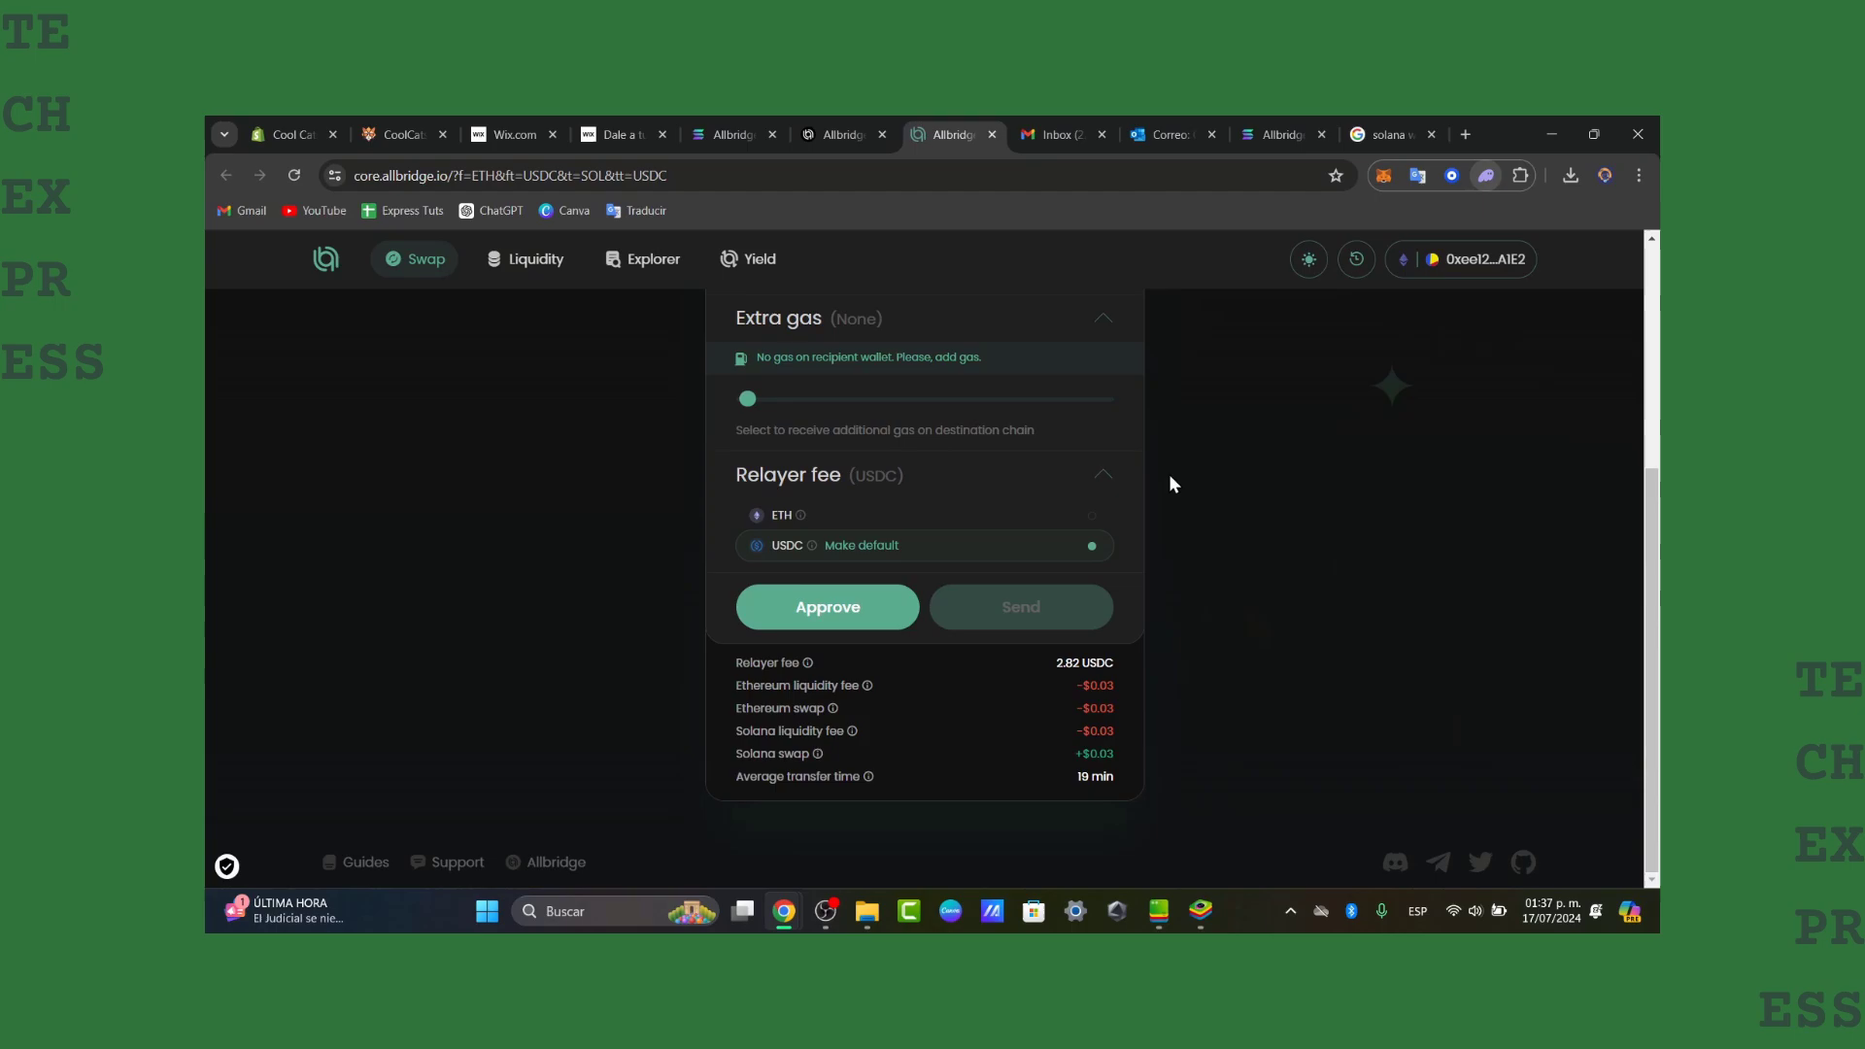
scroll(1169, 483, up, 4)
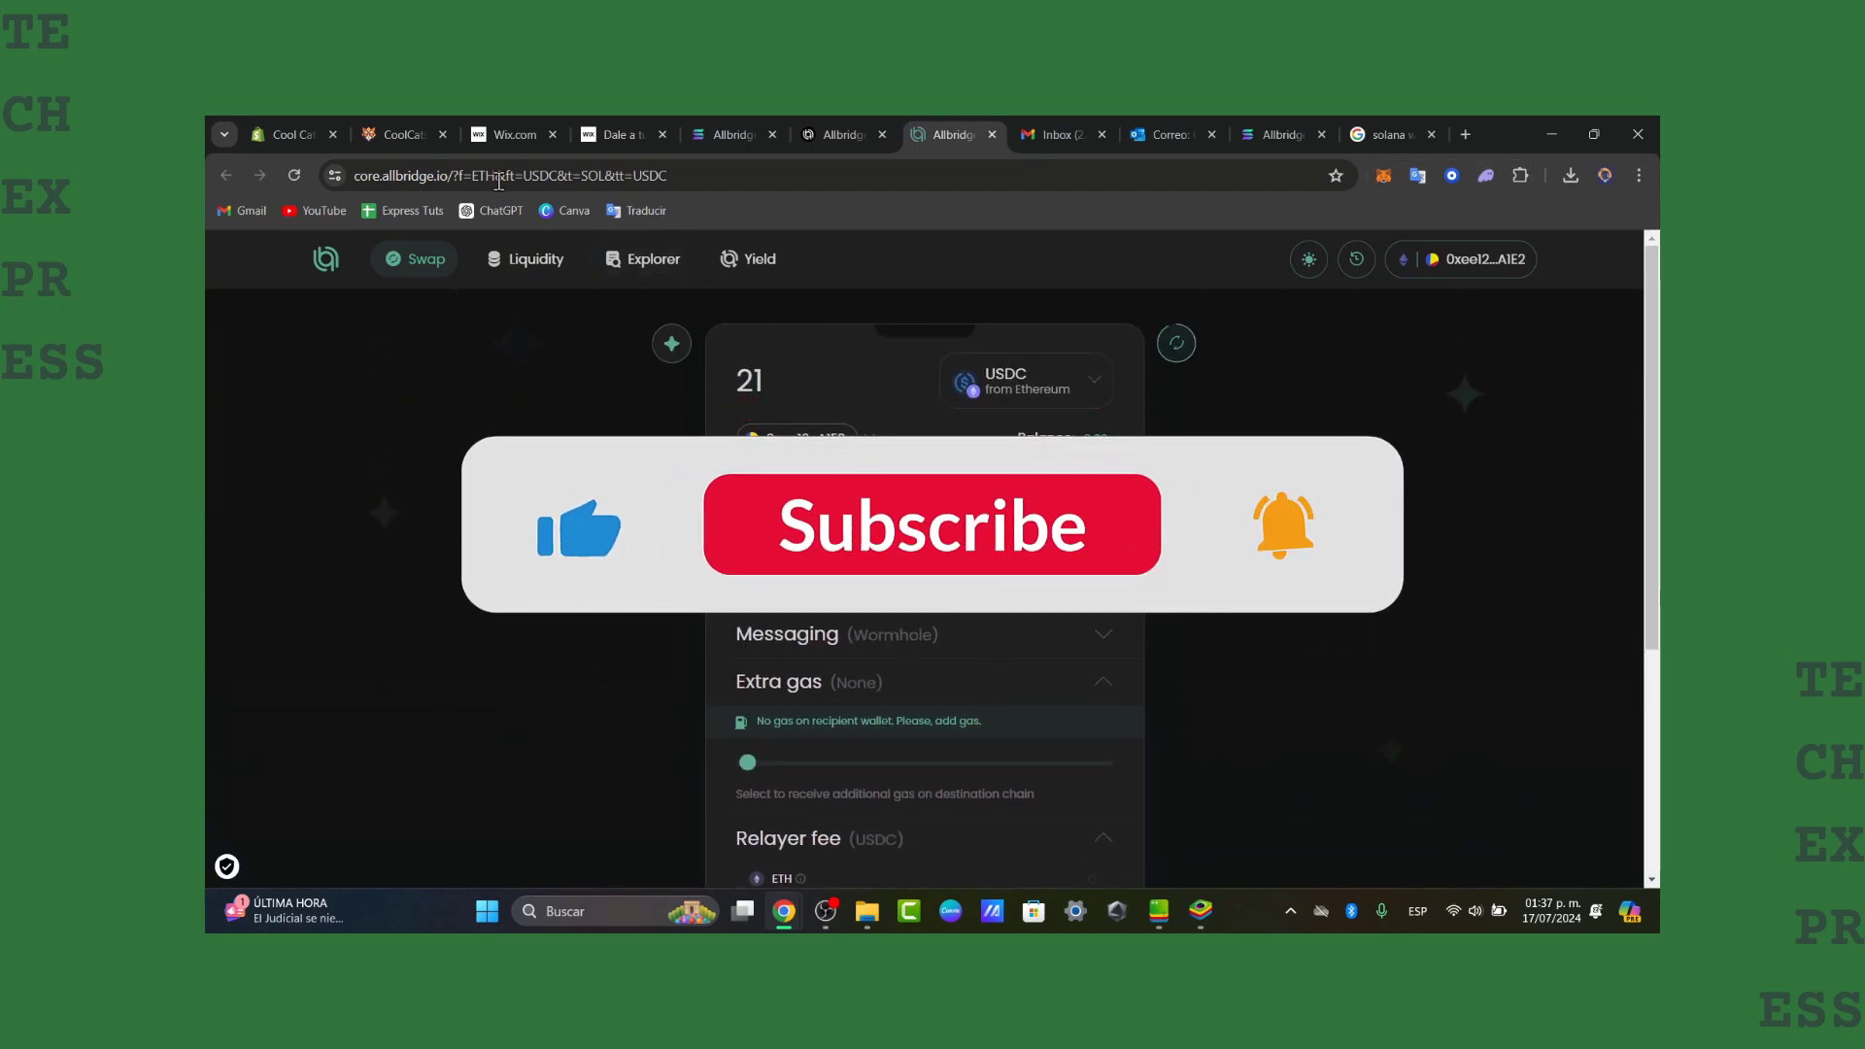